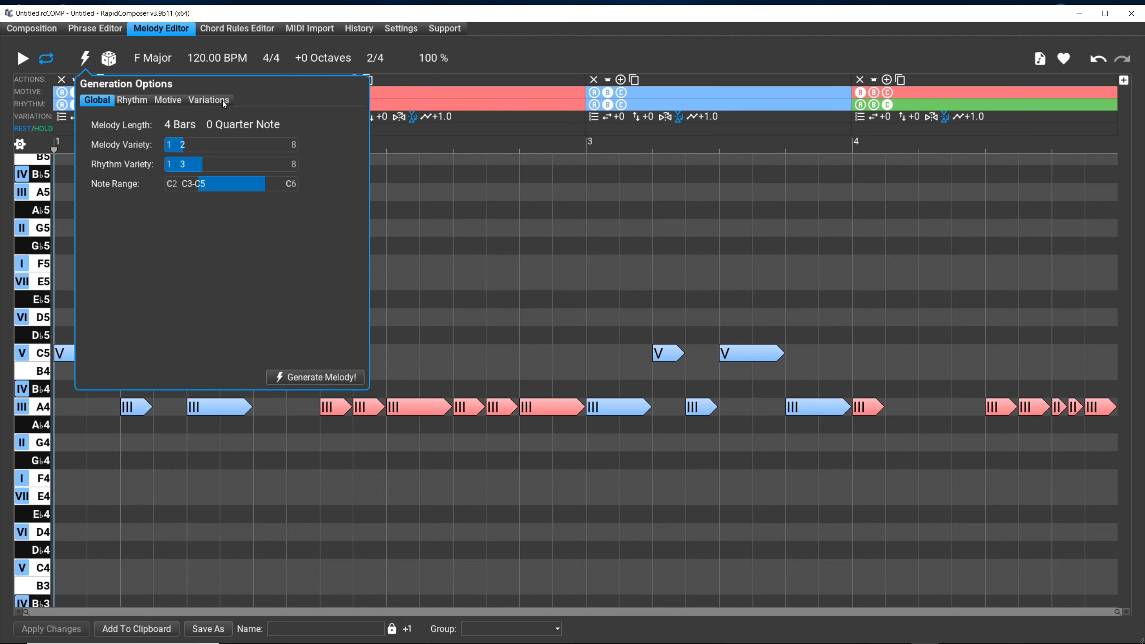
# Set the Apply Vertical Inversion variation to 0 % in the melody generation options, keeping Apply Vertical Offset at 0 %
pyautogui.click(224, 104)
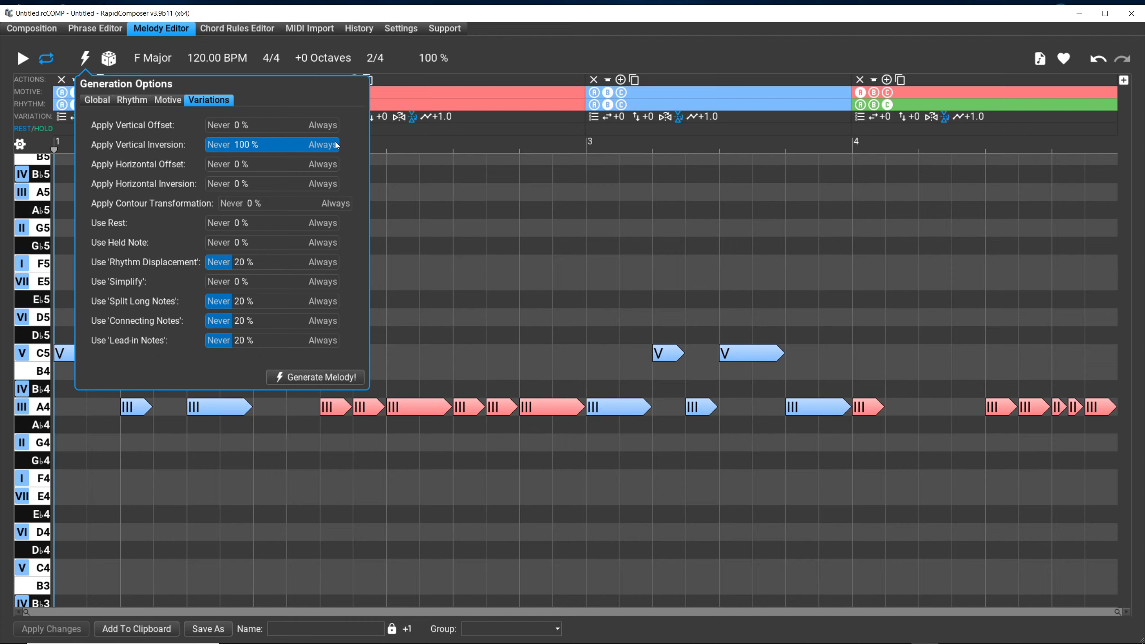
pyautogui.moveTo(337, 145); pyautogui.dragTo(191, 144)
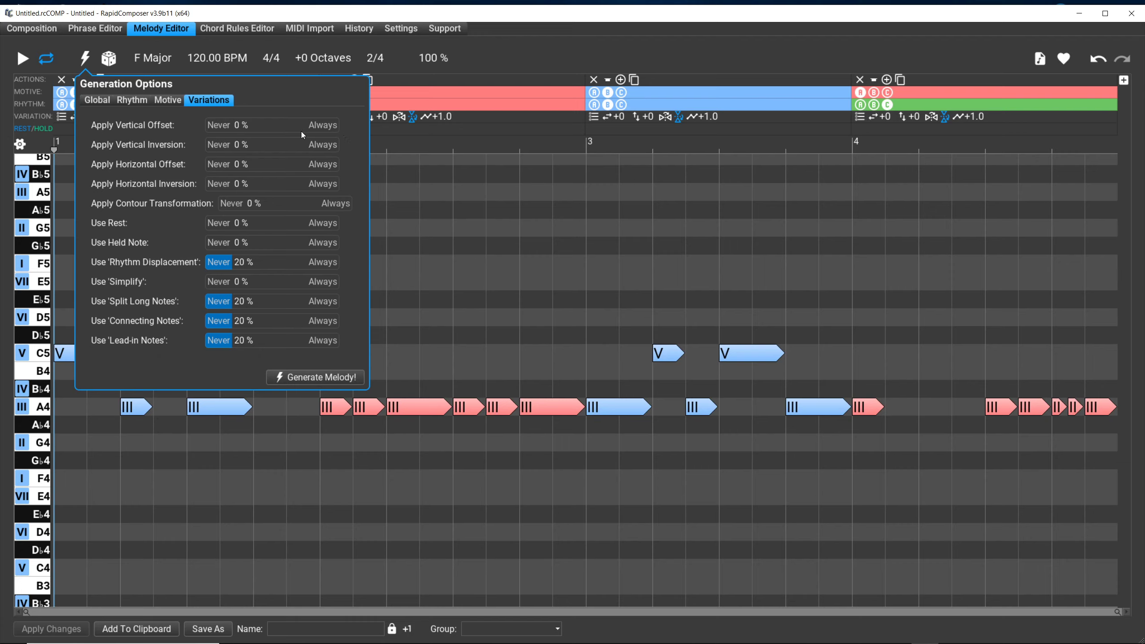
pyautogui.moveTo(214, 129)
pyautogui.mouseDown()
pyautogui.moveTo(359, 123)
pyautogui.moveTo(195, 129)
pyautogui.mouseUp()
pyautogui.click(517, 57)
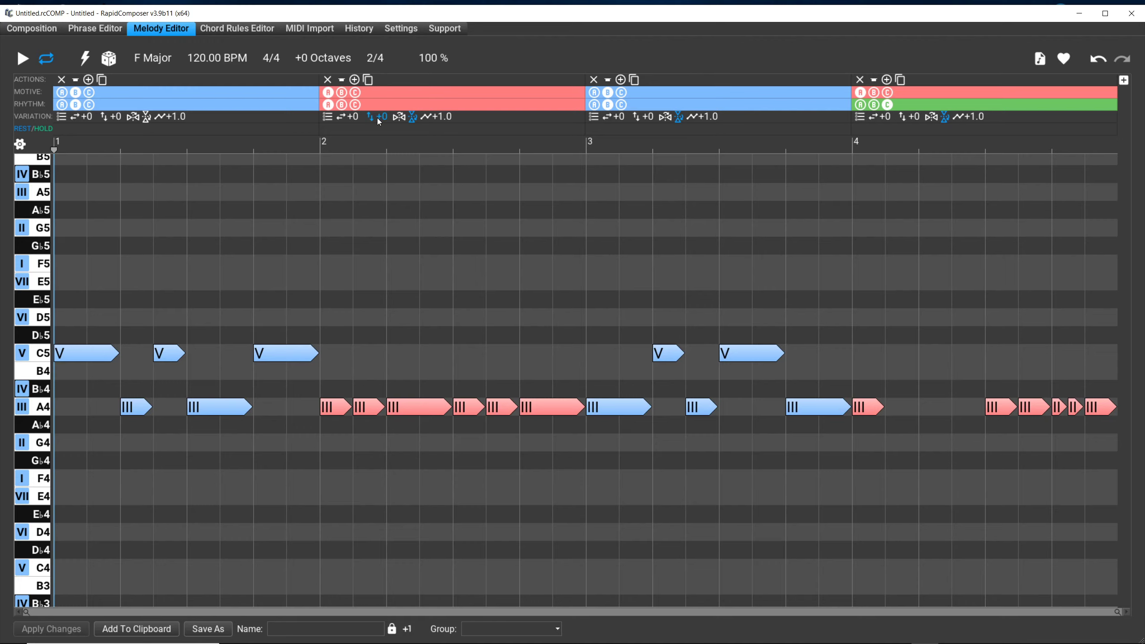
# Try a vertical offset of -1 on the second bar, and return it to +0
pyautogui.moveTo(377, 118)
pyautogui.mouseDown()
pyautogui.moveTo(379, 108)
pyautogui.moveTo(380, 138)
pyautogui.moveTo(380, 108)
pyautogui.moveTo(380, 149)
pyautogui.moveTo(379, 93)
pyautogui.moveTo(374, 123)
pyautogui.mouseUp()
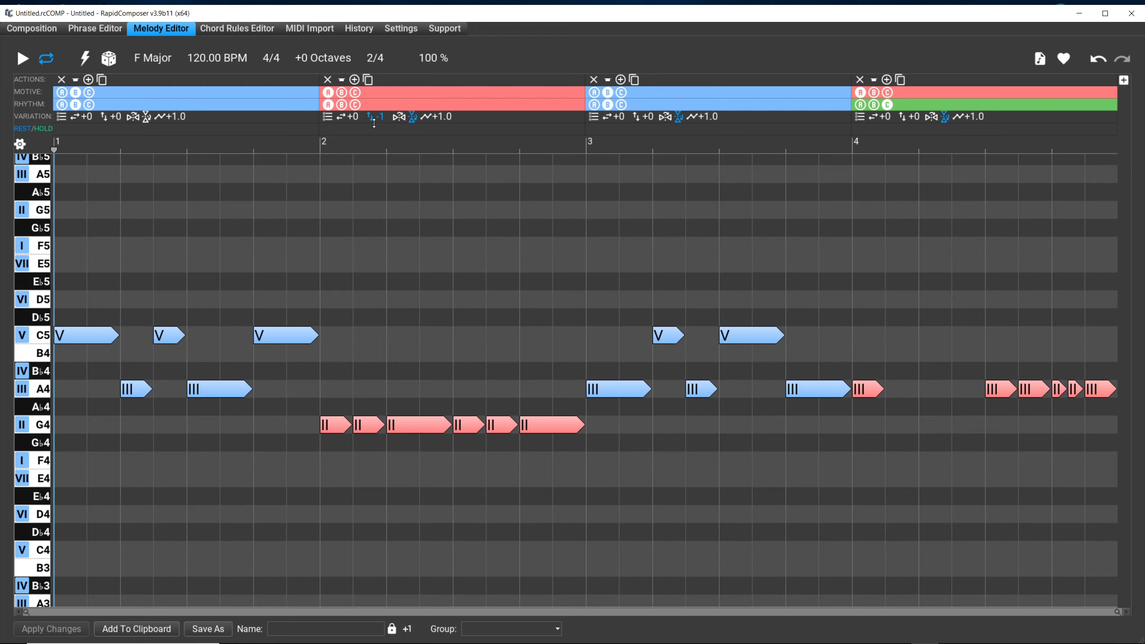
pyautogui.moveTo(375, 122); pyautogui.dragTo(376, 124)
pyautogui.moveTo(374, 119); pyautogui.dragTo(374, 110)
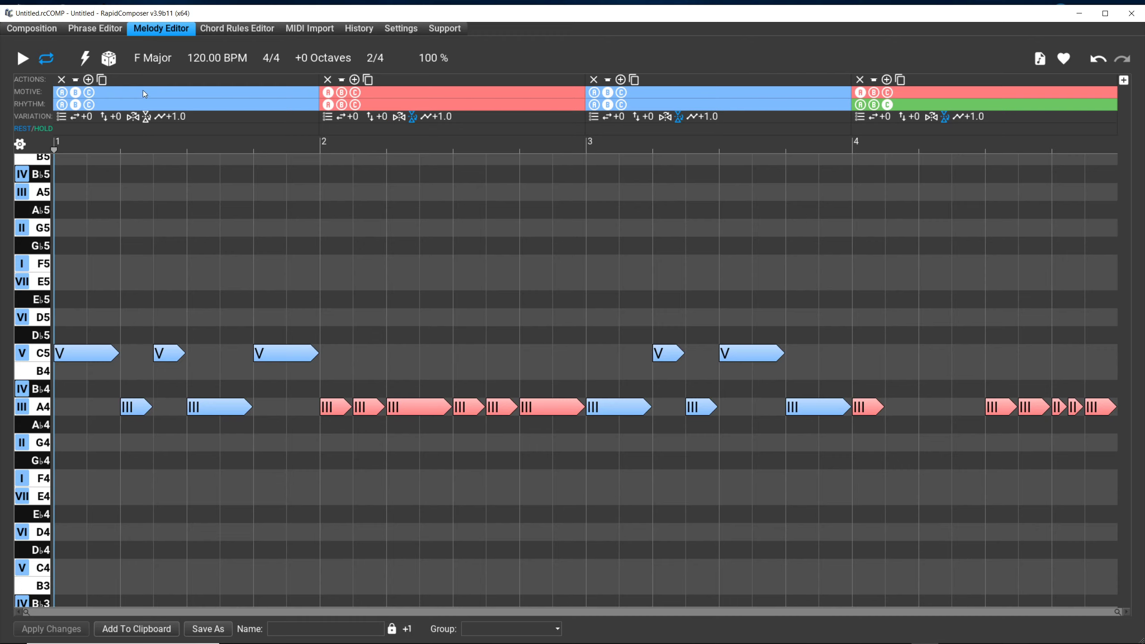
# Set the Apply Vertical Offset variation to 100 % in the melody generation options
pyautogui.click(87, 59)
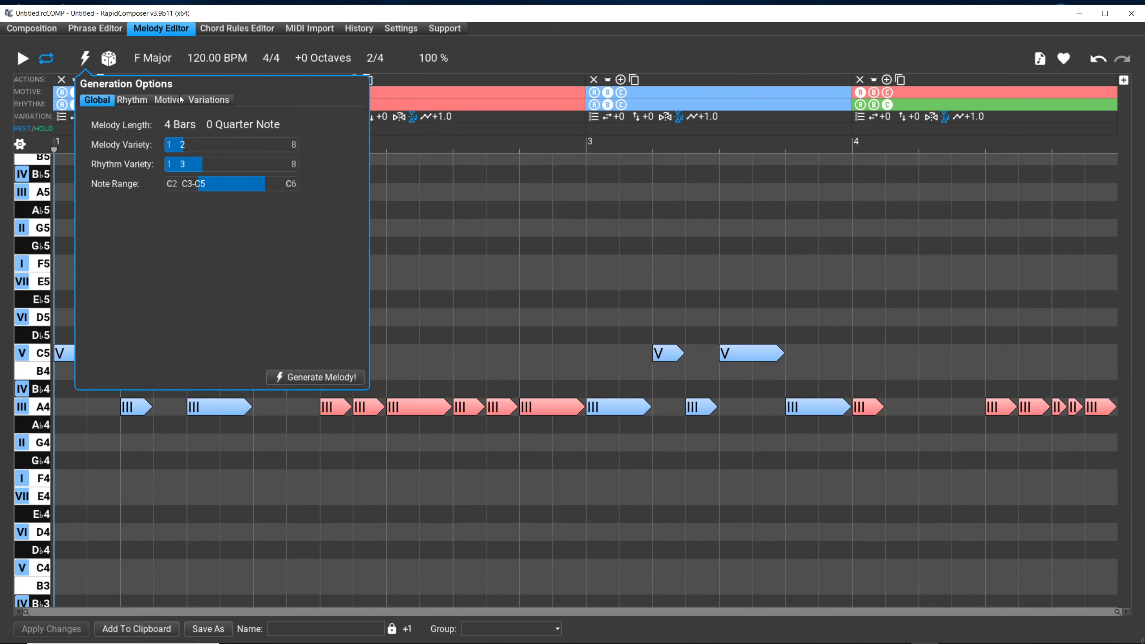
pyautogui.click(194, 101)
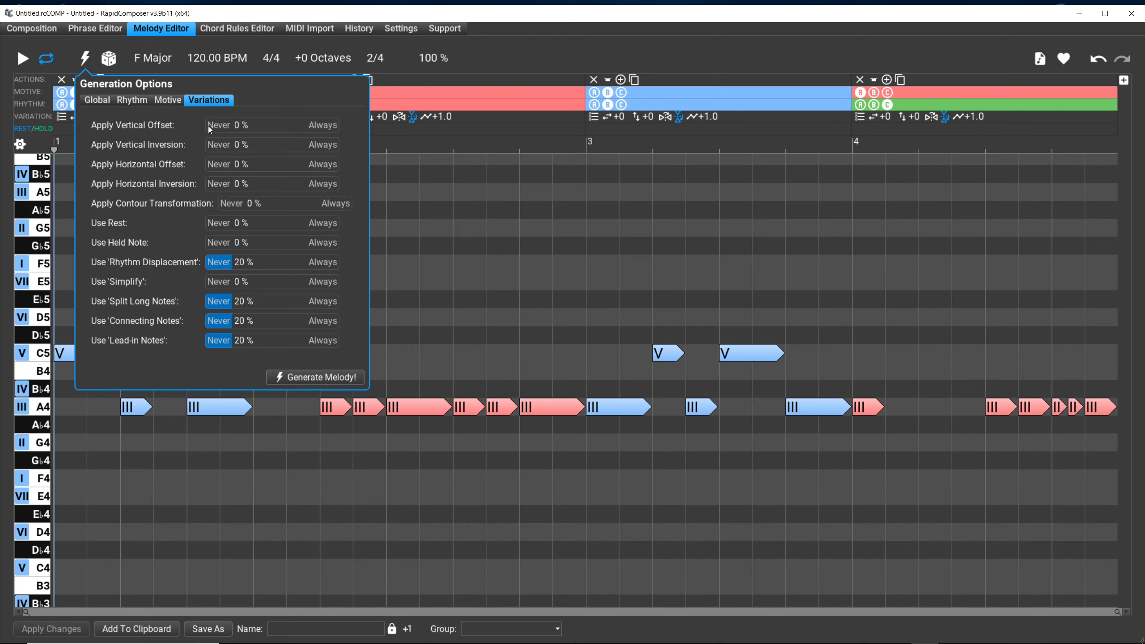
pyautogui.moveTo(208, 126); pyautogui.dragTo(371, 125)
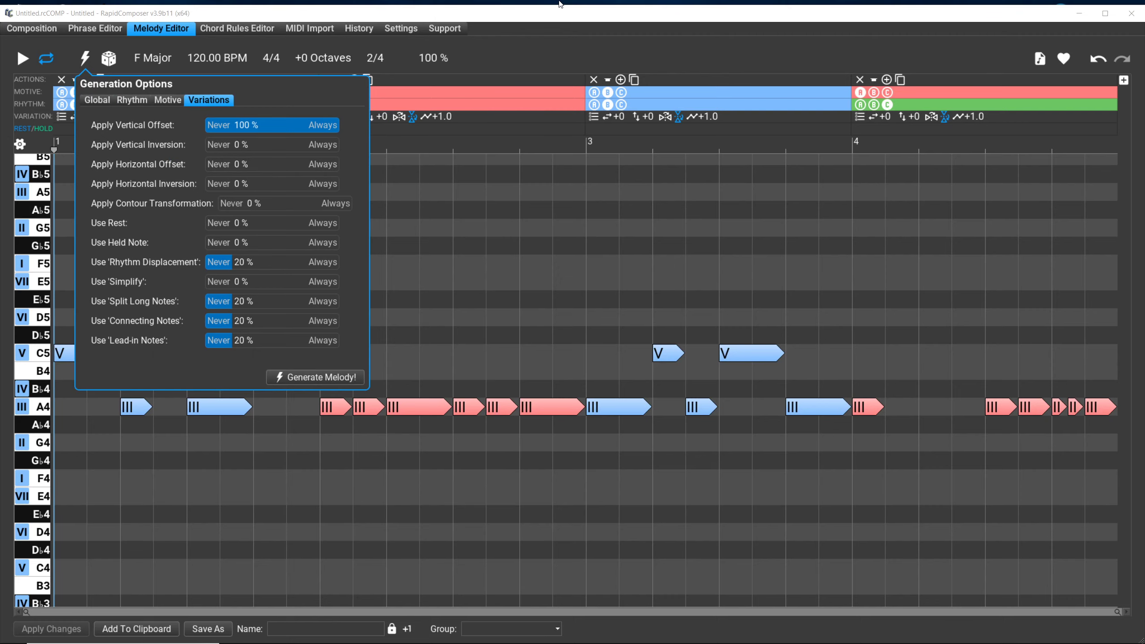
pyautogui.click(560, 44)
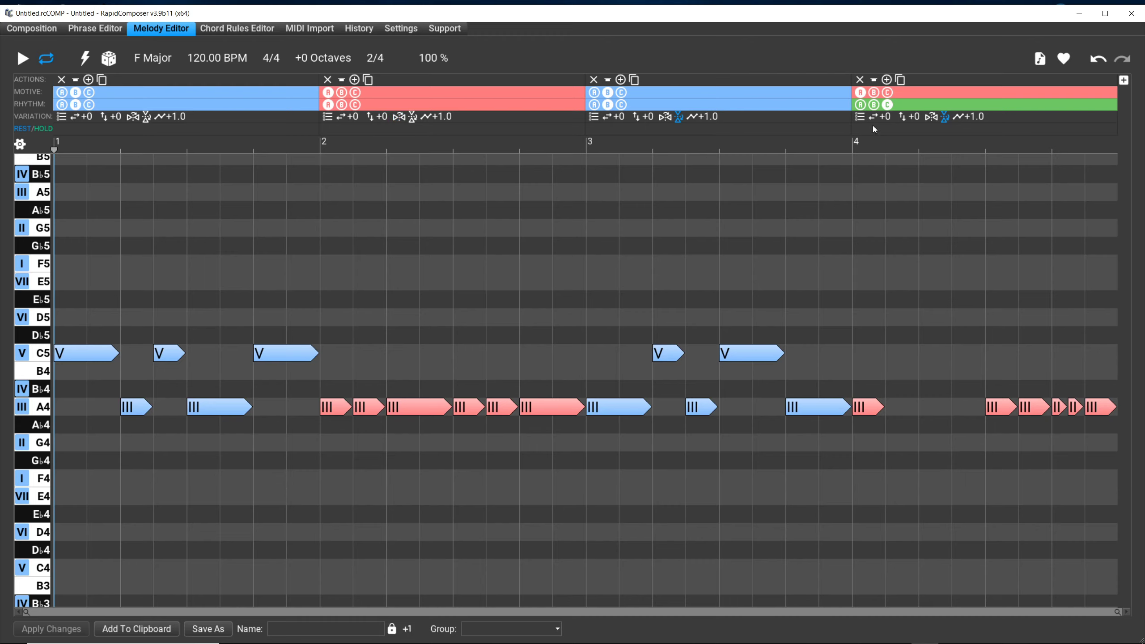
# Turn off vertical inversion for bars 3 and 4 and remove the stray rests added in those bars
pyautogui.click(681, 118)
pyautogui.click(680, 118)
pyautogui.click(681, 118)
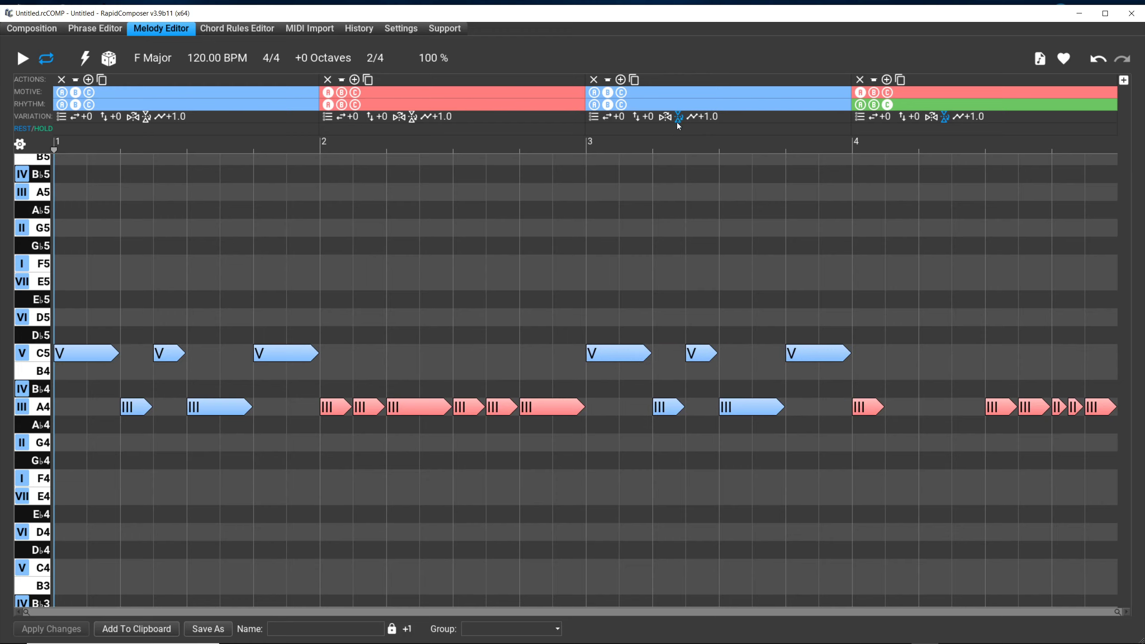
pyautogui.click(680, 129)
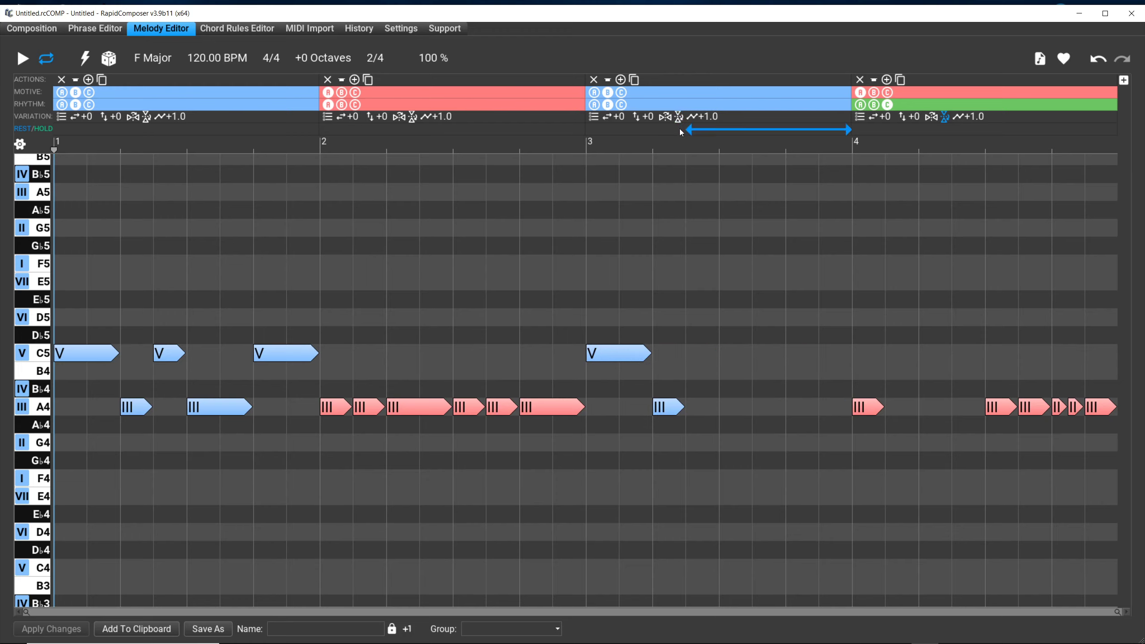
pyautogui.click(945, 131)
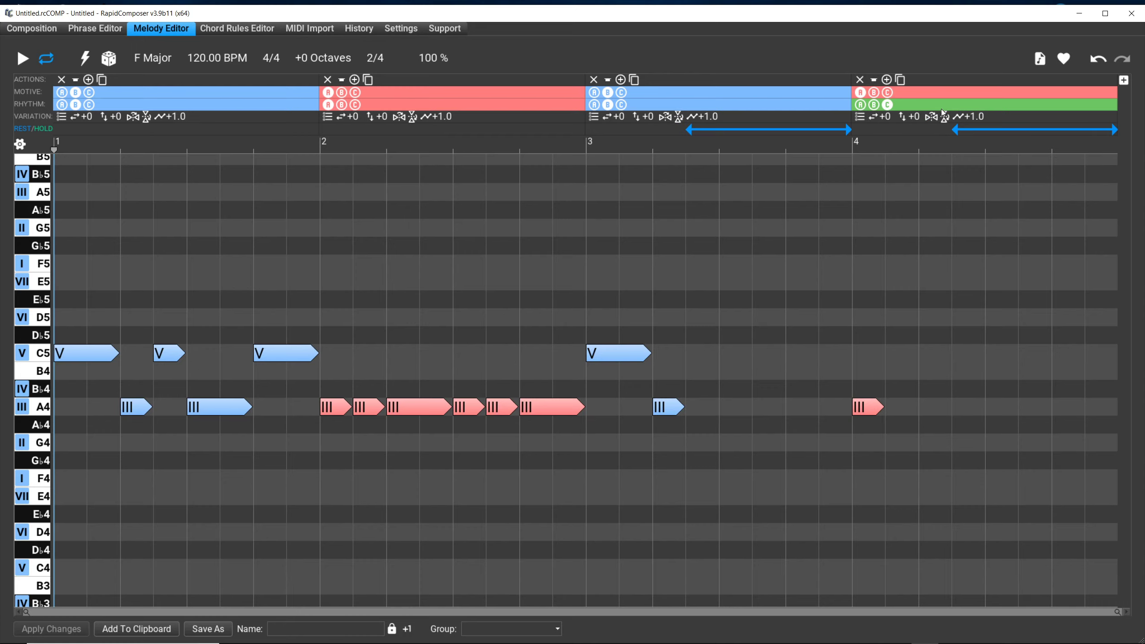
pyautogui.click(1025, 131)
pyautogui.click(801, 129)
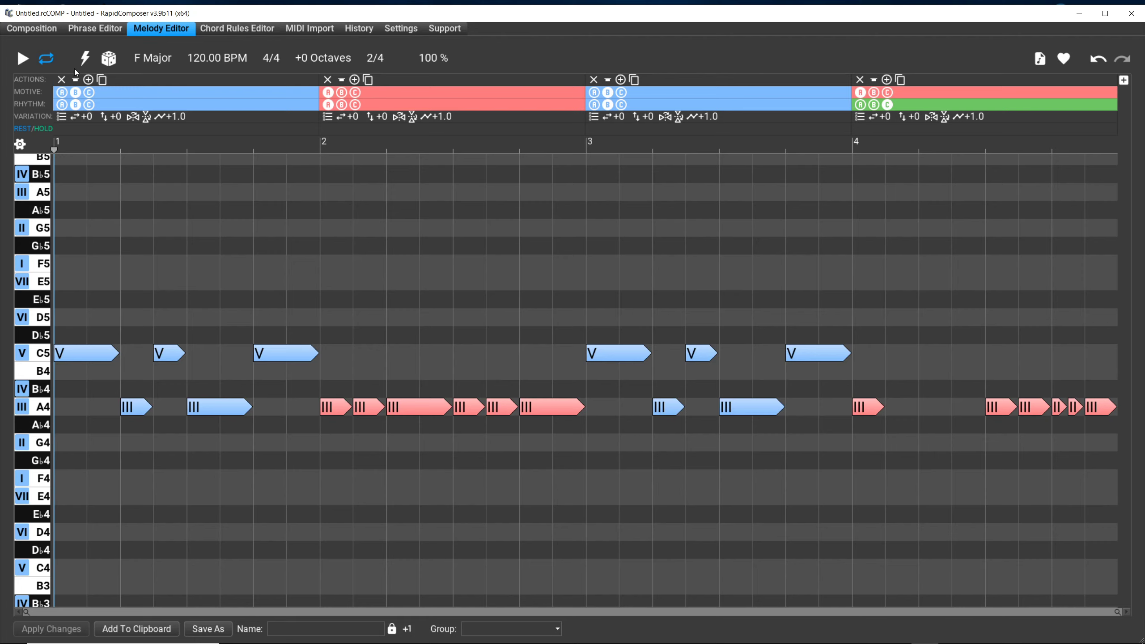
# Check the vertical offset probability in the generation options and generate several new four-bar melodies
pyautogui.click(87, 60)
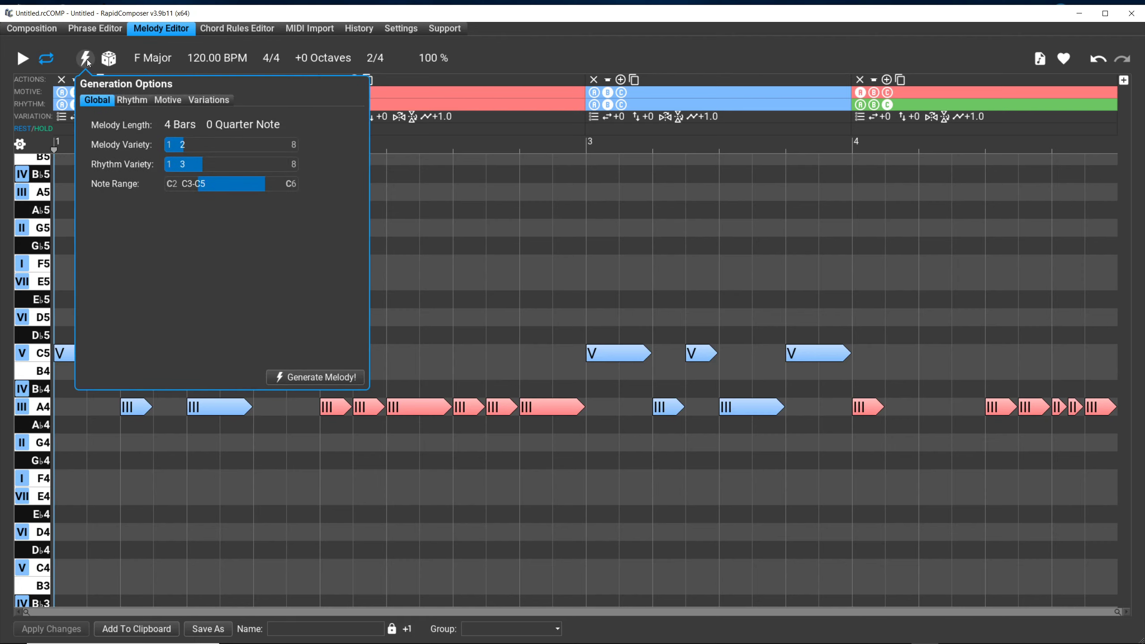
pyautogui.click(208, 101)
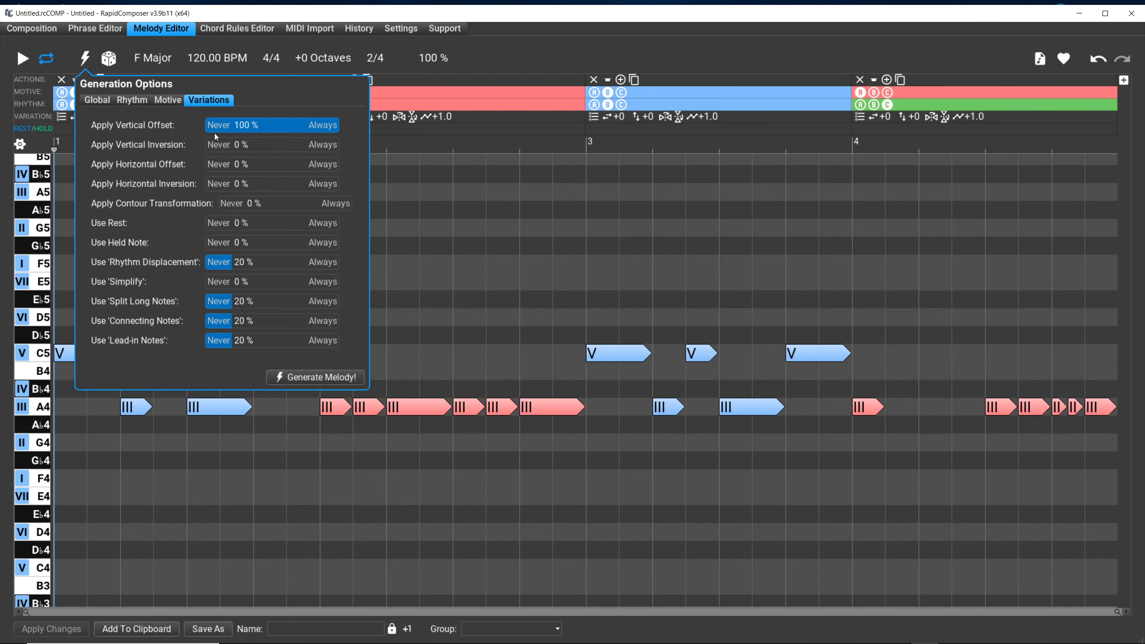
pyautogui.click(519, 57)
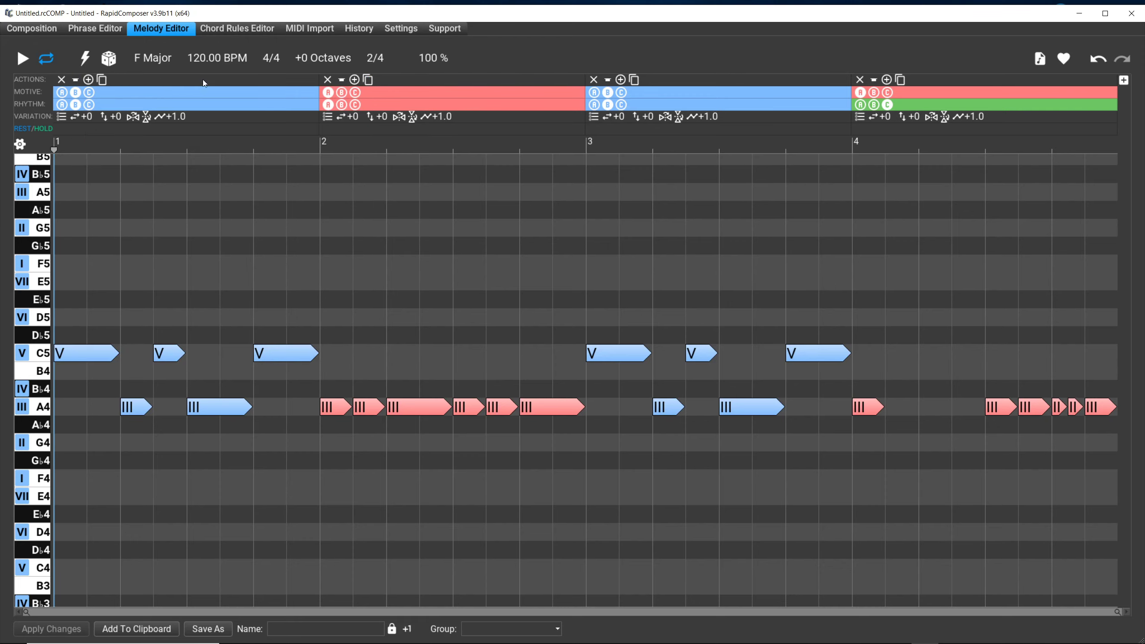
pyautogui.click(86, 62)
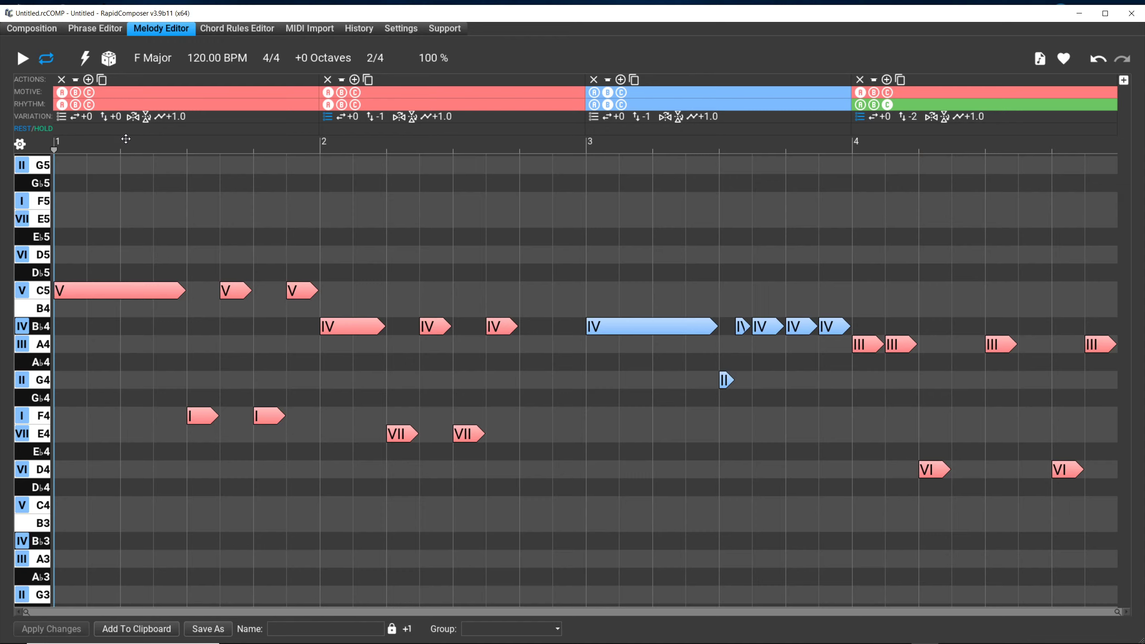
pyautogui.click(83, 59)
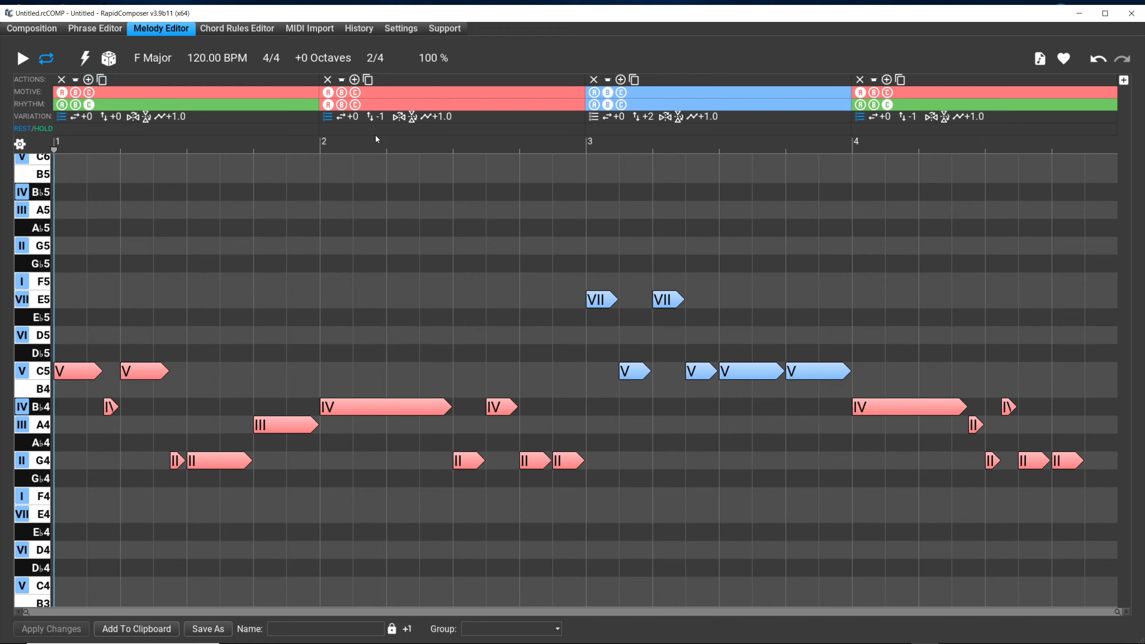
pyautogui.click(115, 121)
pyautogui.click(87, 58)
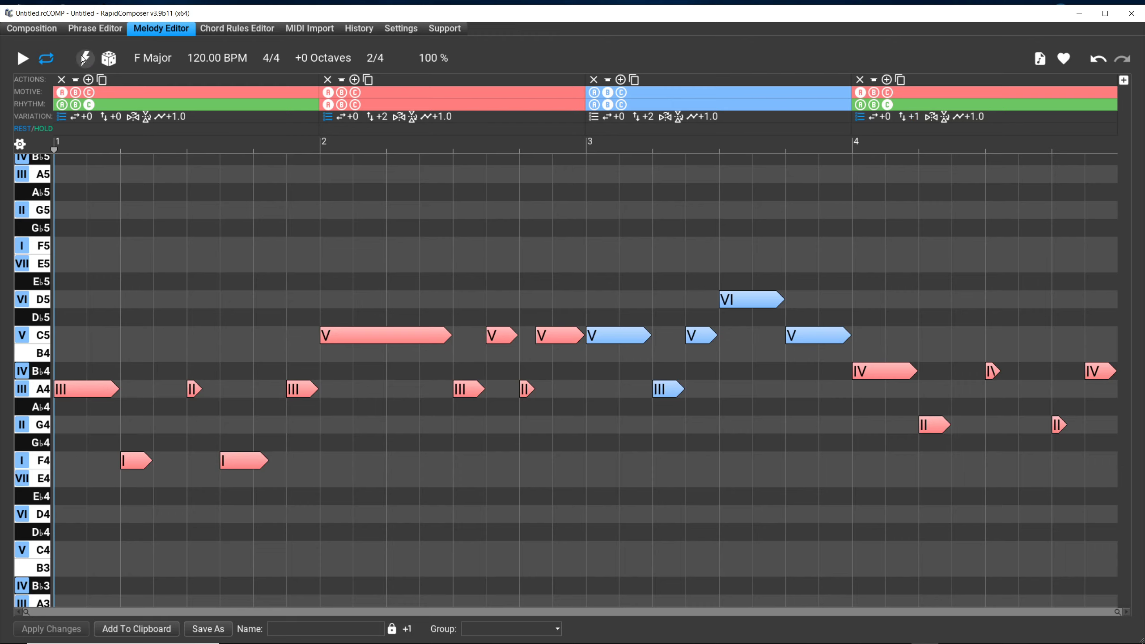
# Review the variation probabilities and load the melody preset 2bar,sub,25-50 den
pyautogui.moveTo(85, 59)
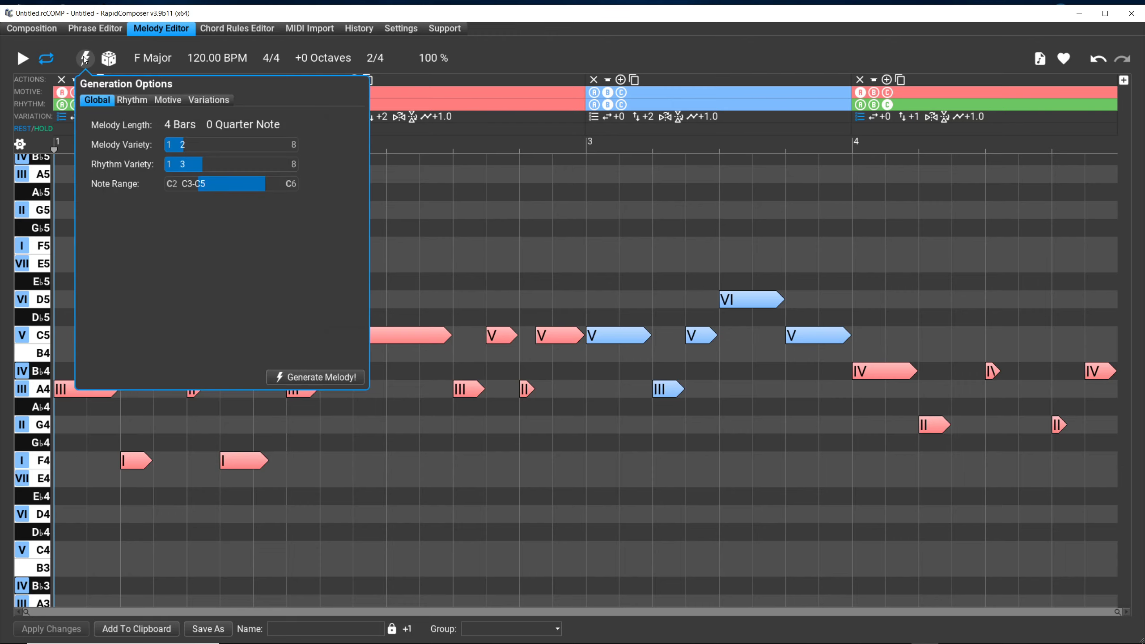
pyautogui.click(208, 100)
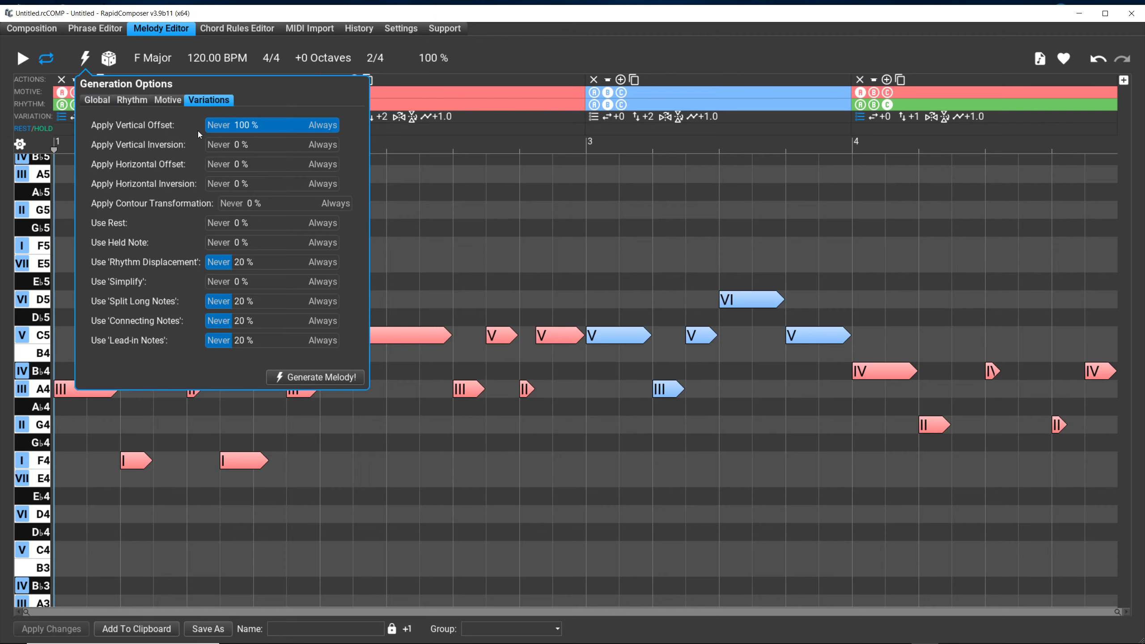
pyautogui.click(1064, 59)
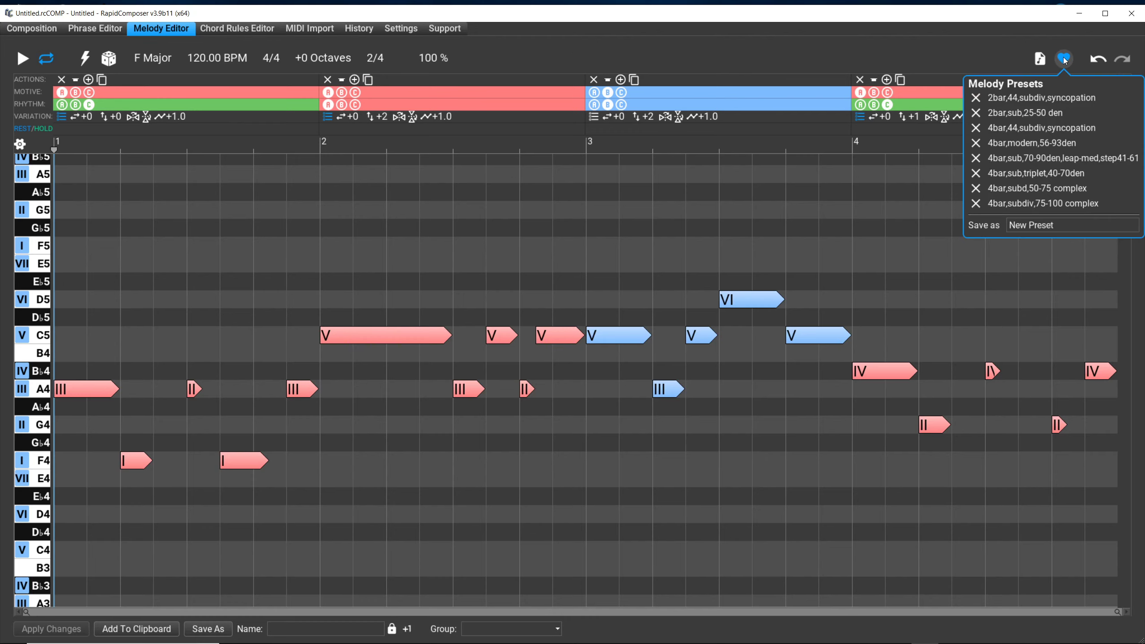
pyautogui.click(1043, 114)
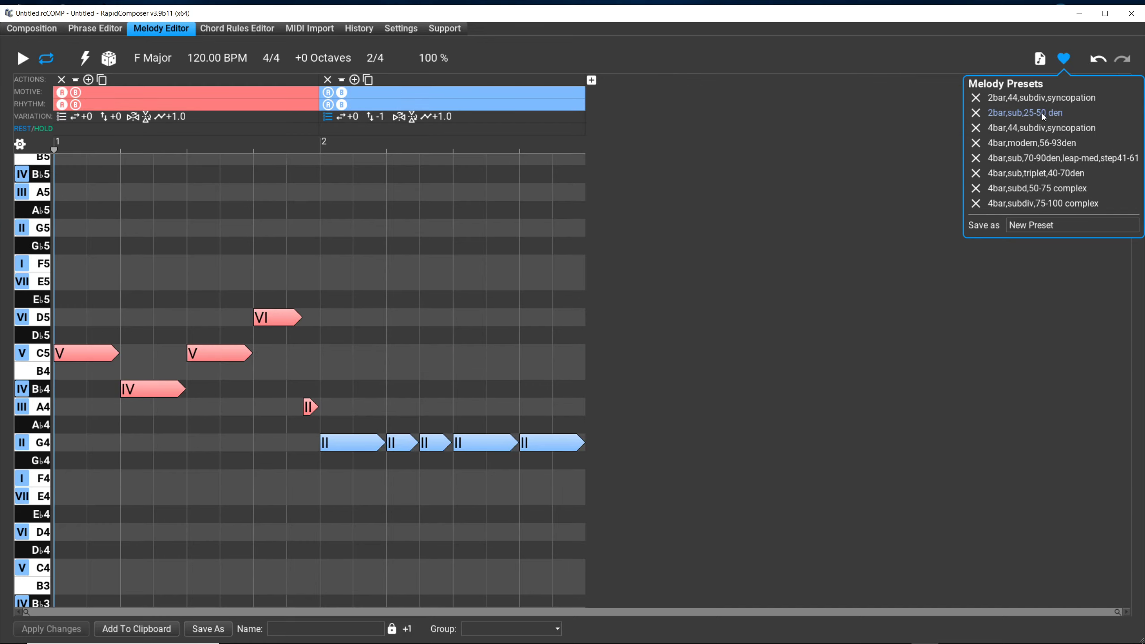
pyautogui.click(919, 73)
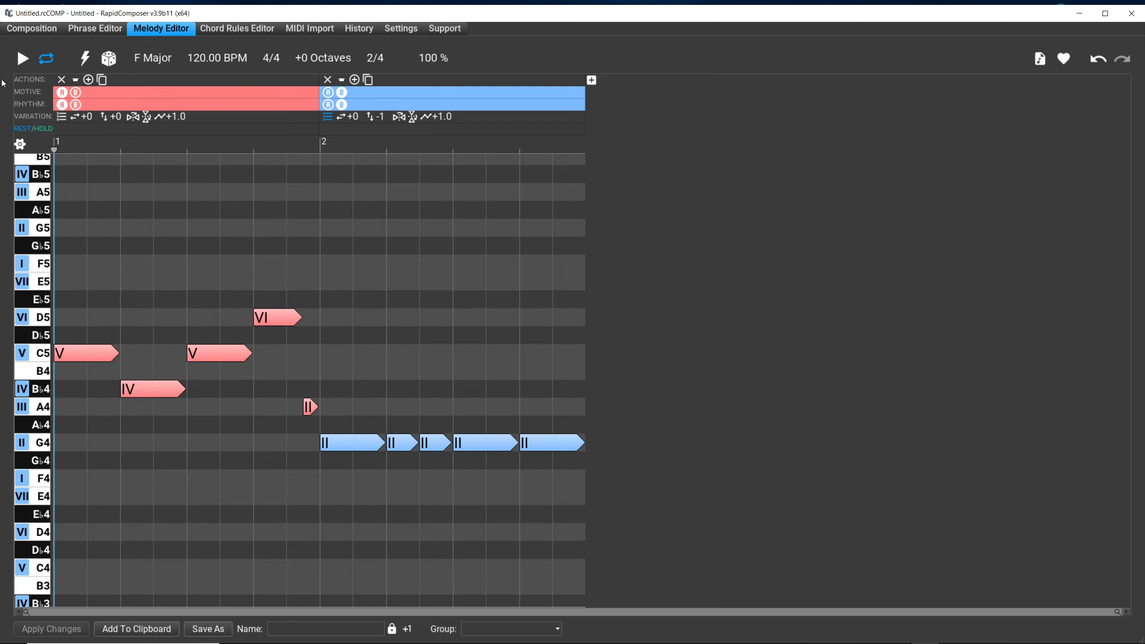
# Generate four new two-bar melodies in succession to compare the vertical offset applied to the second bar
pyautogui.click(88, 58)
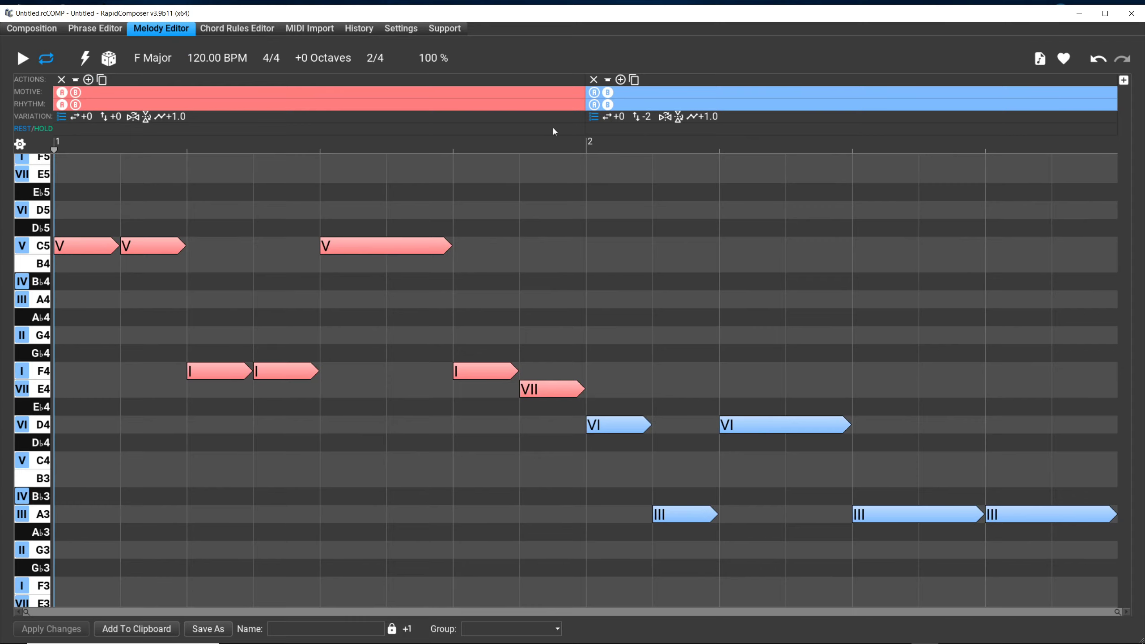
pyautogui.click(90, 58)
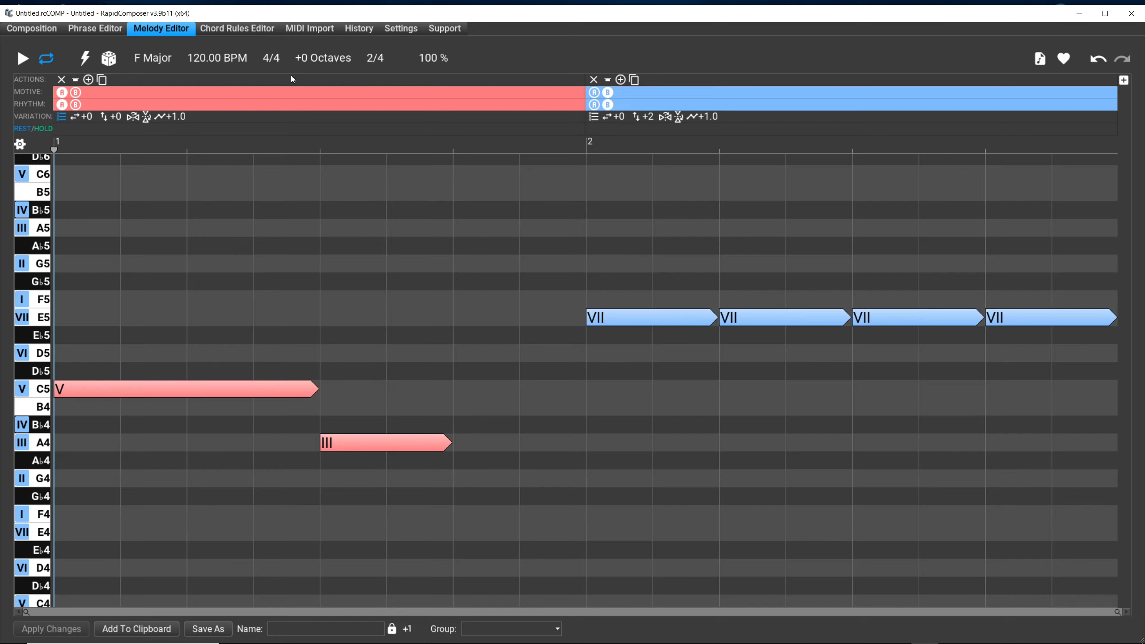
pyautogui.click(85, 58)
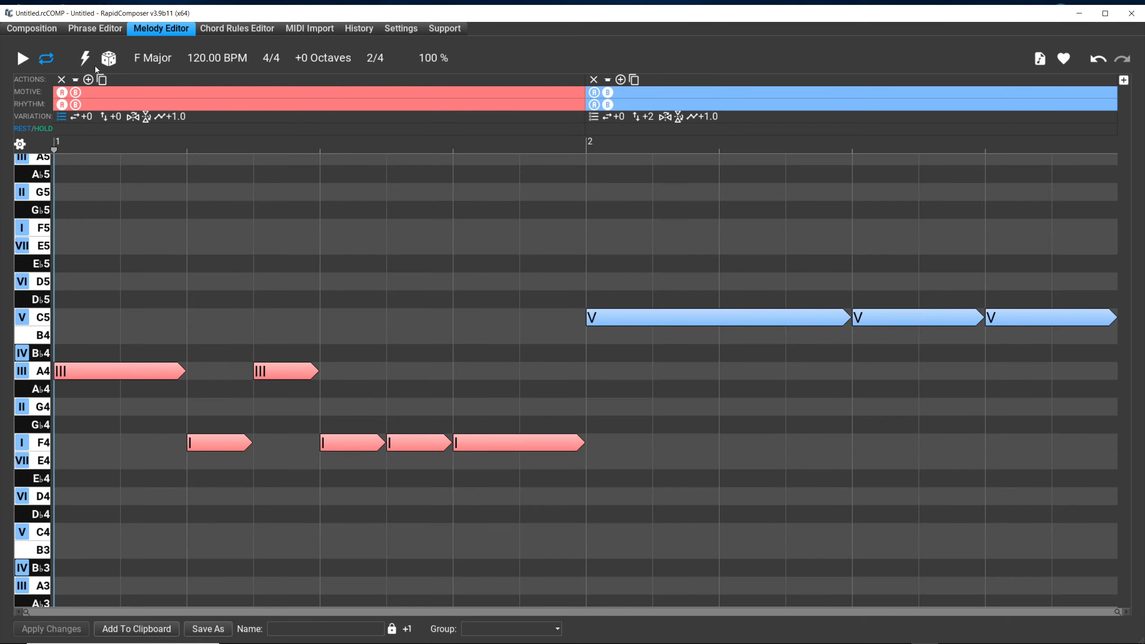
pyautogui.click(83, 60)
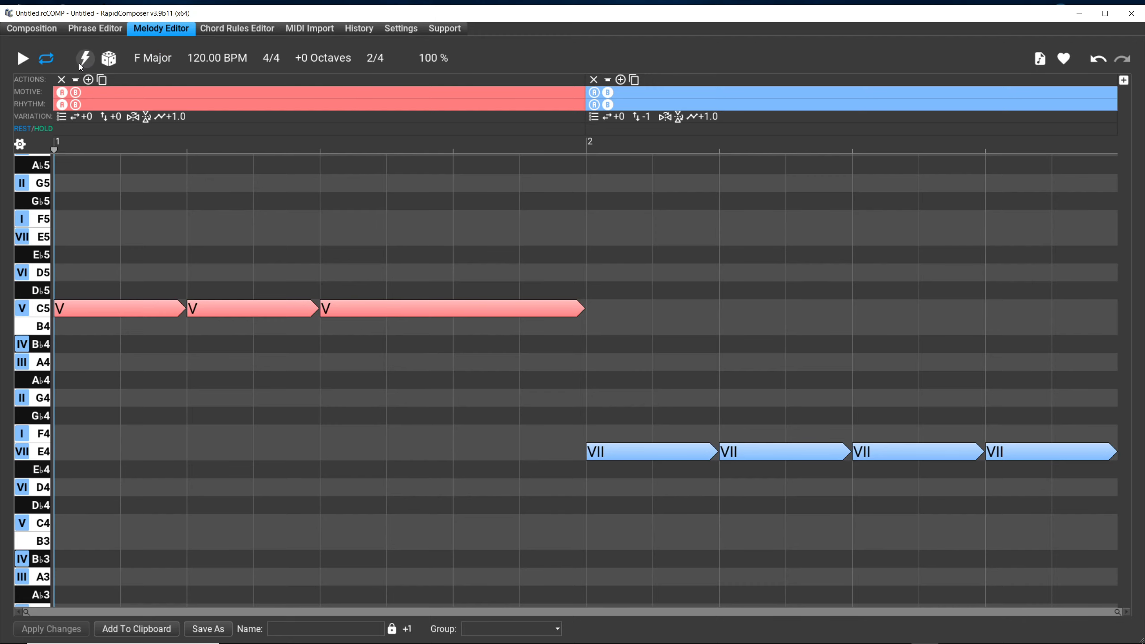
# Set Apply Vertical Offset to 0 % and Apply Vertical Inversion to 100 % in the generation options
pyautogui.moveTo(83, 65)
pyautogui.click(209, 100)
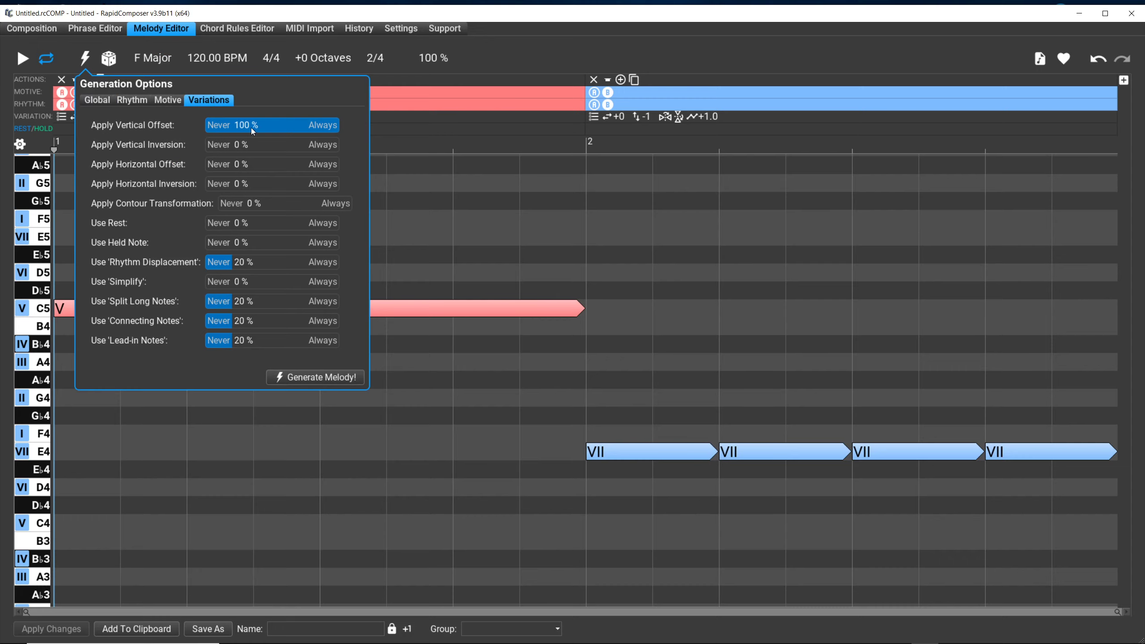
pyautogui.click(210, 128)
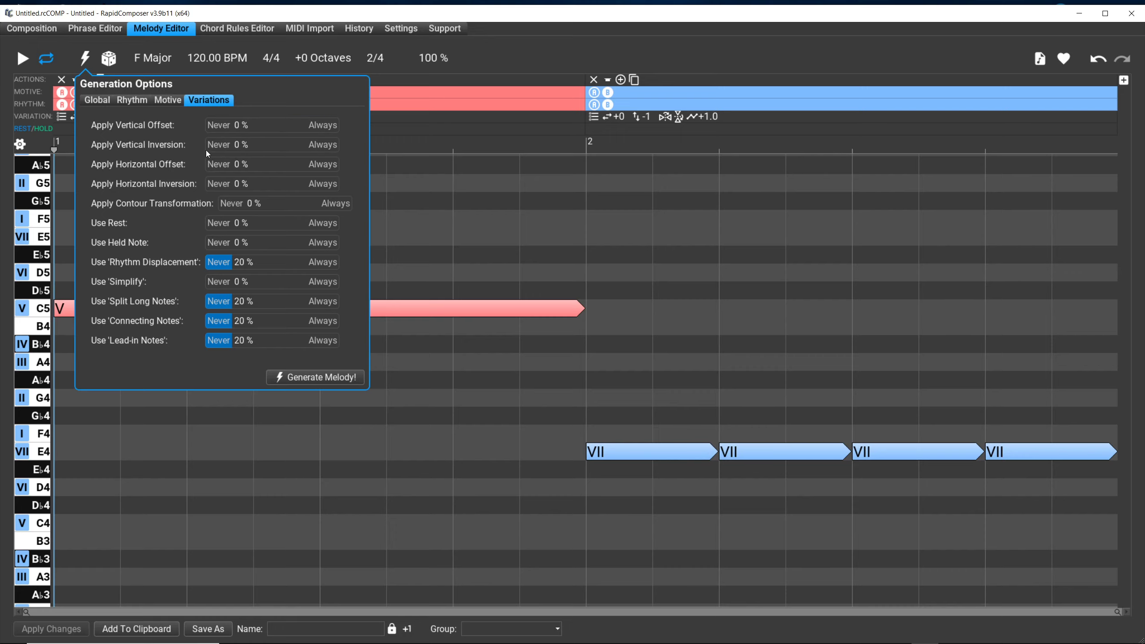
pyautogui.moveTo(207, 144); pyautogui.dragTo(378, 134)
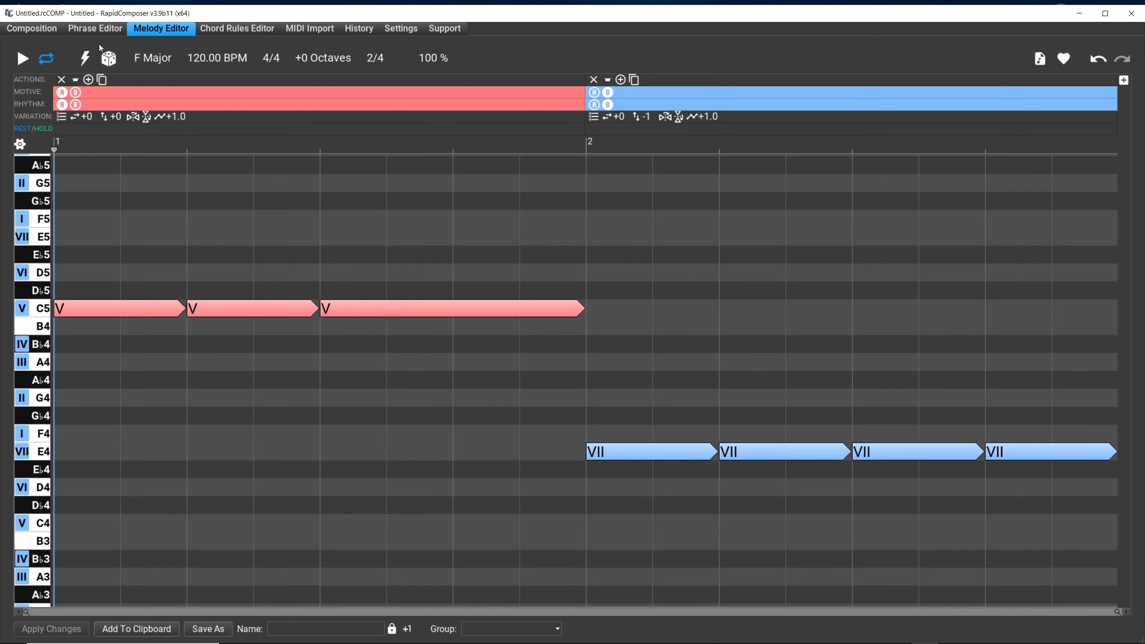
# Verify the variation probabilities and generate a new two-bar melody with vertical inversion always applied
pyautogui.moveTo(84, 58)
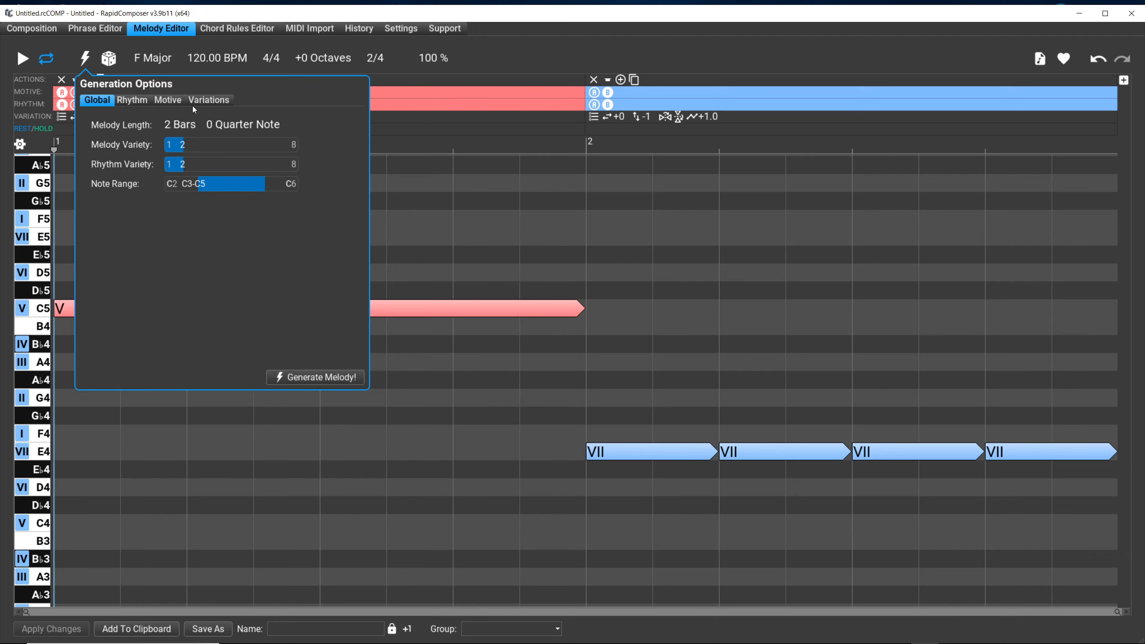
pyautogui.click(208, 100)
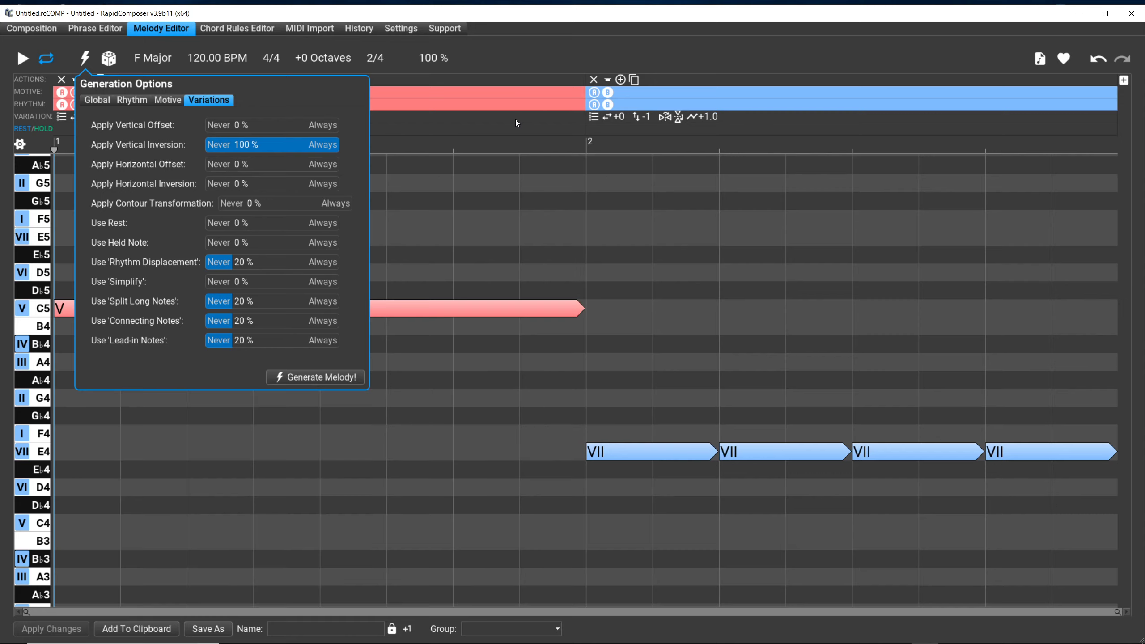
pyautogui.click(546, 66)
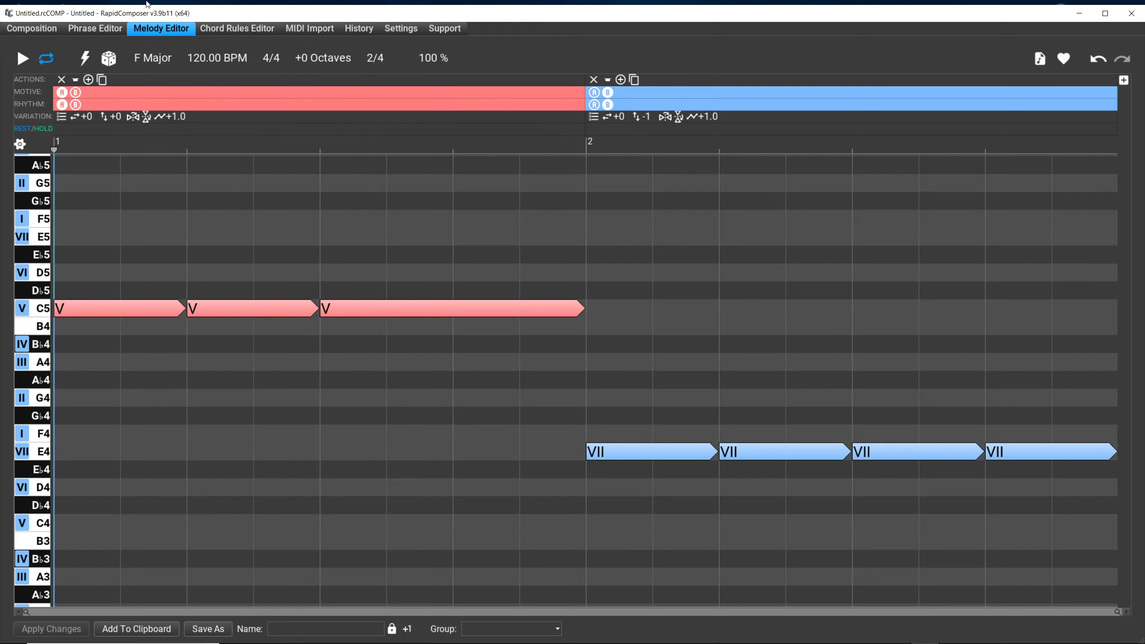
pyautogui.click(84, 63)
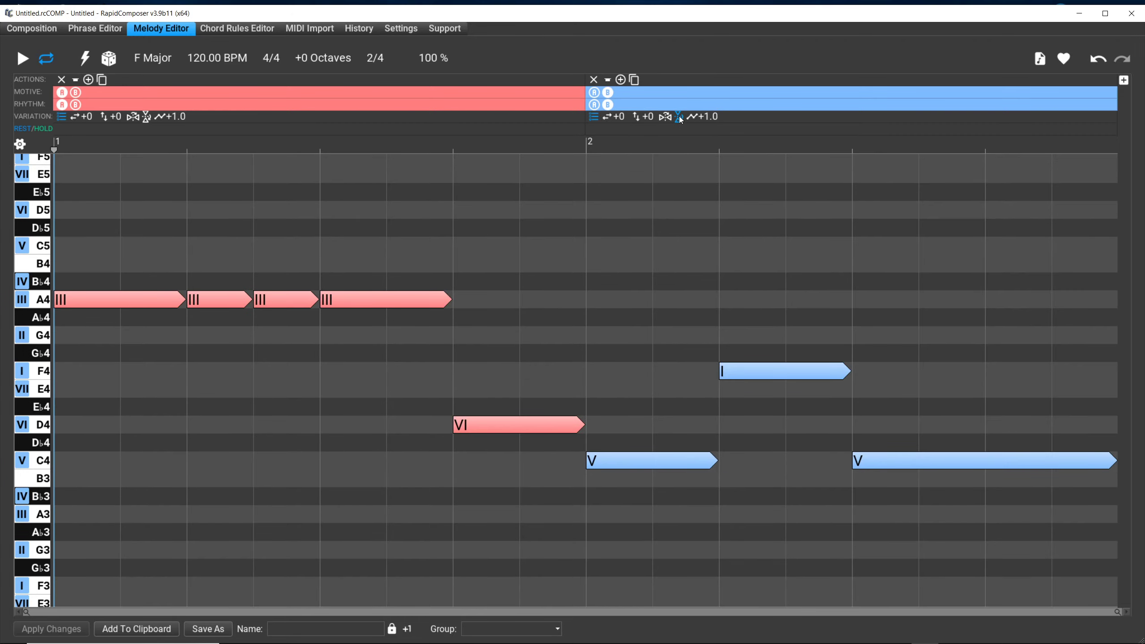
# Generate four more two-bar melodies in succession to compare how vertical inversion alters the second bar
pyautogui.click(92, 66)
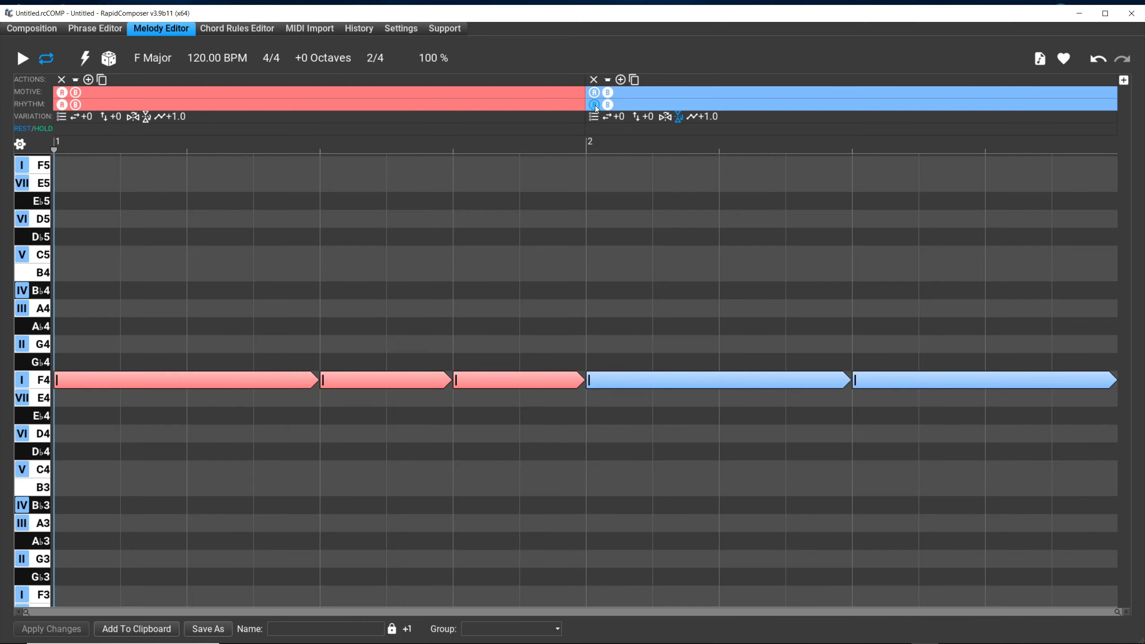
pyautogui.click(82, 60)
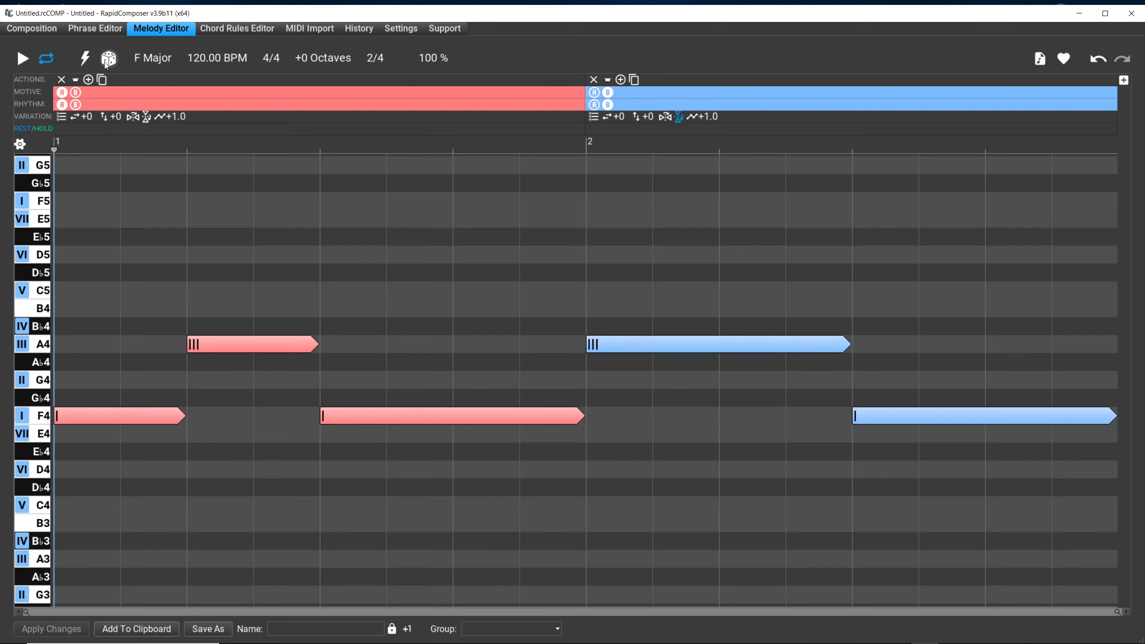
pyautogui.click(92, 61)
pyautogui.click(92, 60)
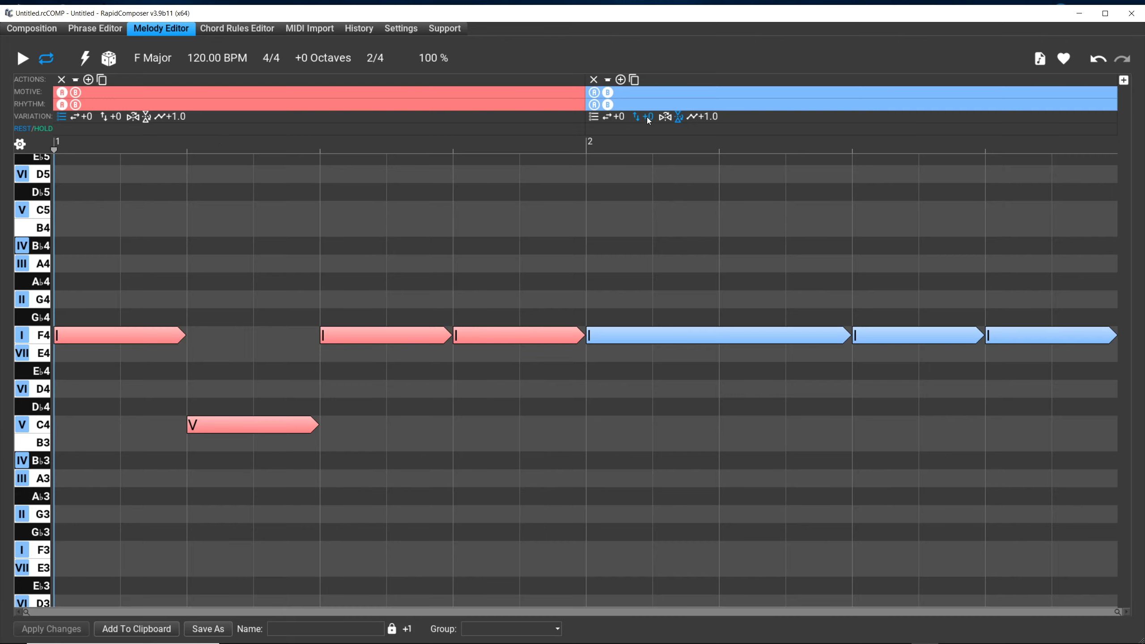
# Set Apply Vertical Inversion to 0 % and Apply Horizontal Inversion to 100 % in the generation options
pyautogui.moveTo(89, 53)
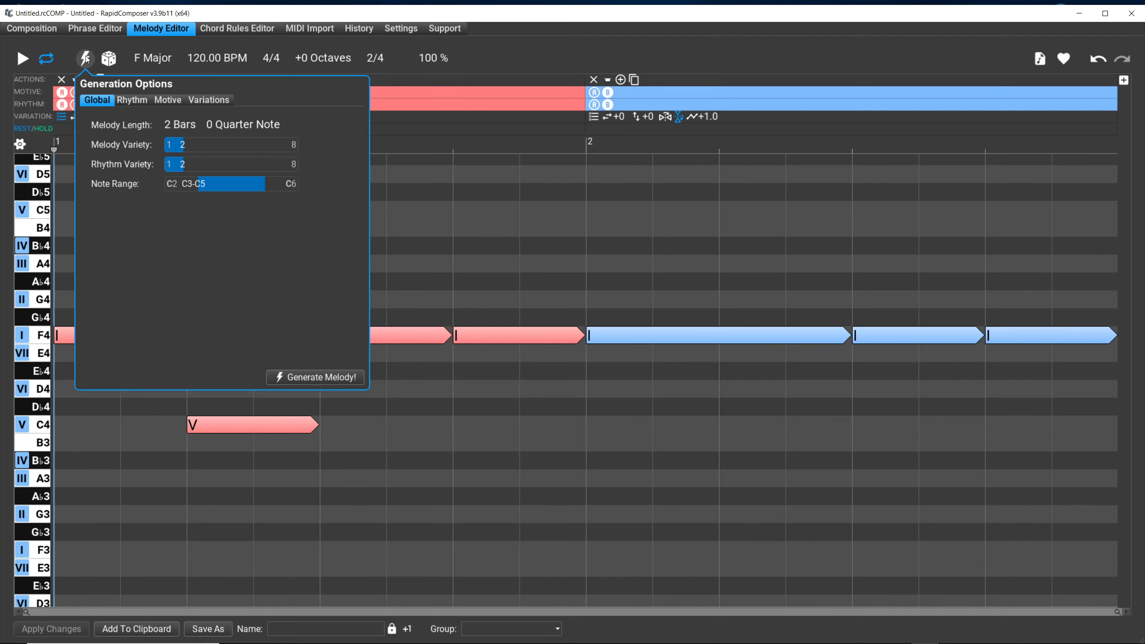
pyautogui.click(202, 101)
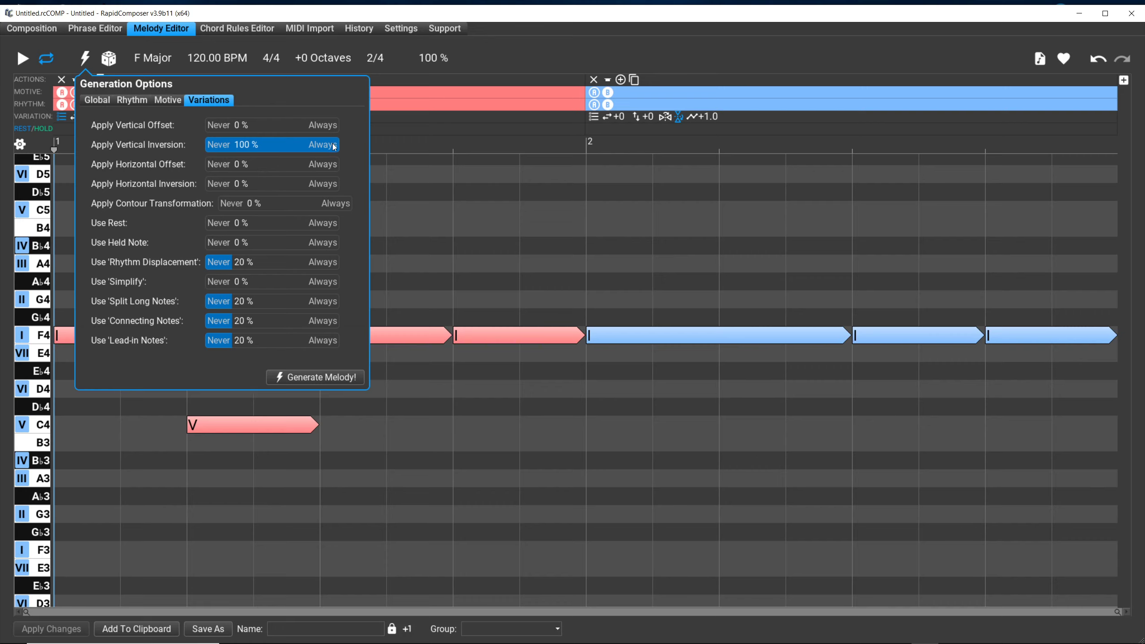
pyautogui.moveTo(338, 145); pyautogui.dragTo(182, 143)
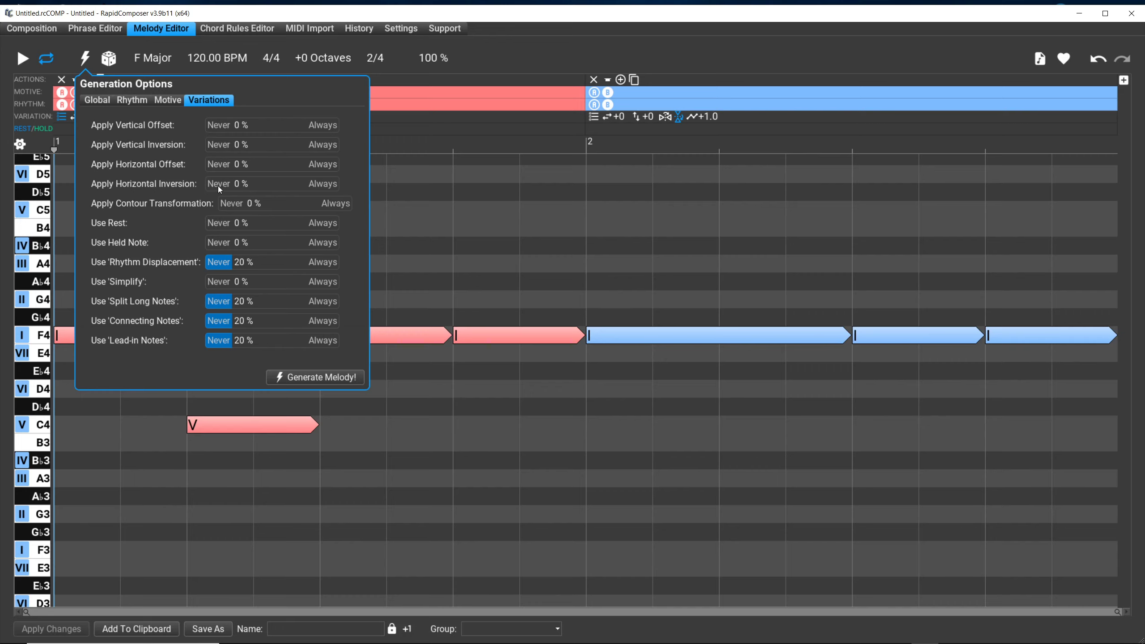
pyautogui.moveTo(208, 184); pyautogui.dragTo(354, 184)
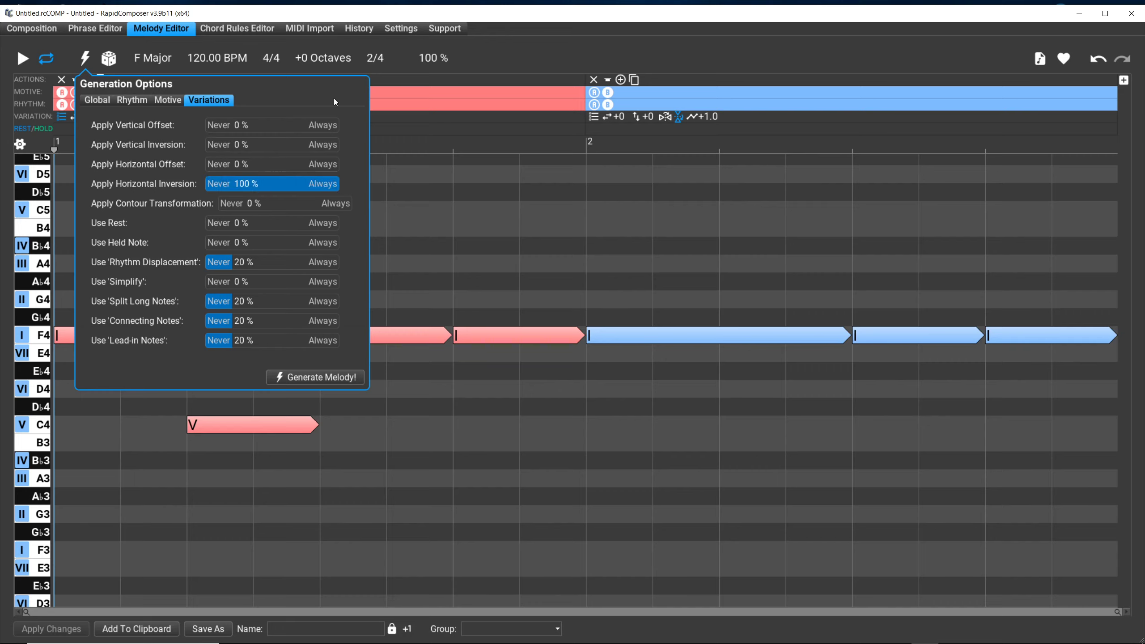
pyautogui.click(425, 75)
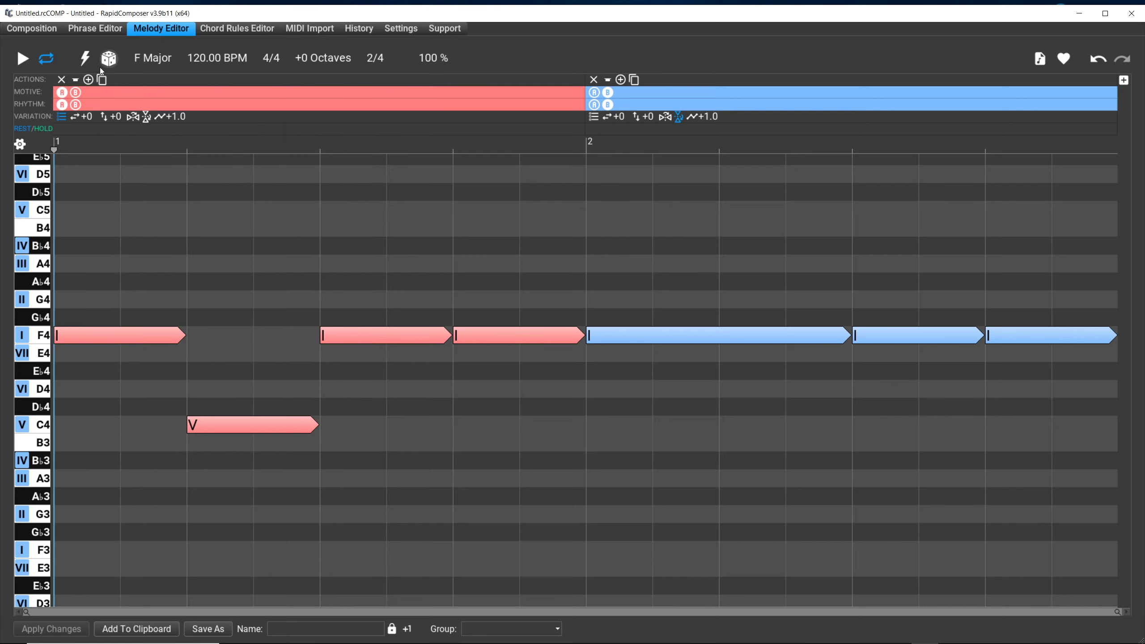
# Generate a series of new two-bar melodies to compare the horizontal inversion applied to the second bar
pyautogui.click(84, 58)
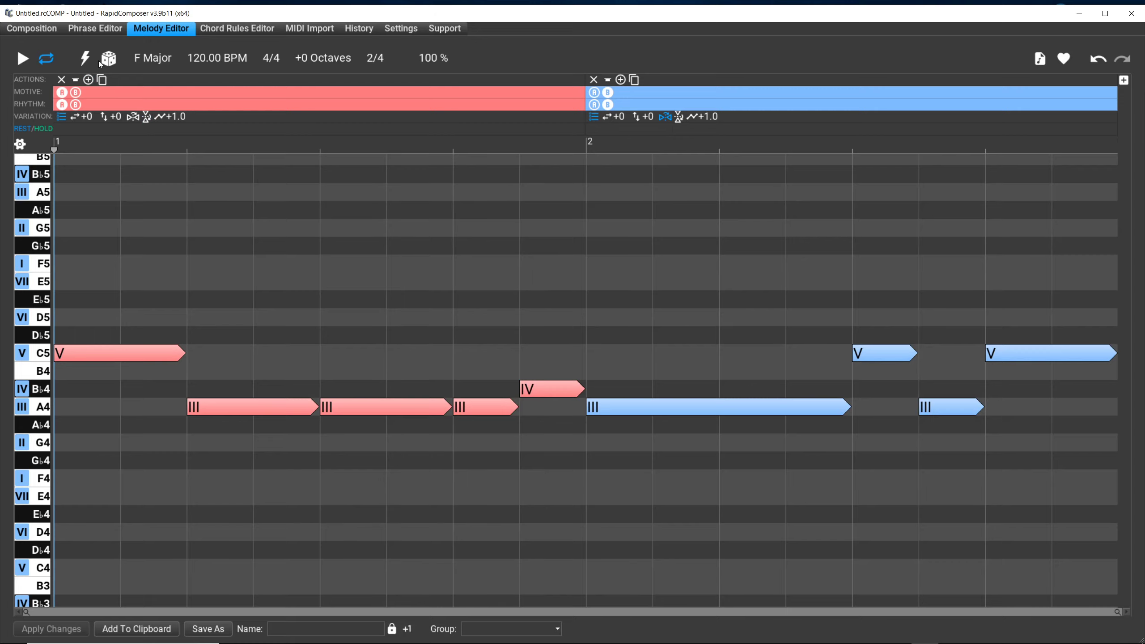
pyautogui.click(91, 58)
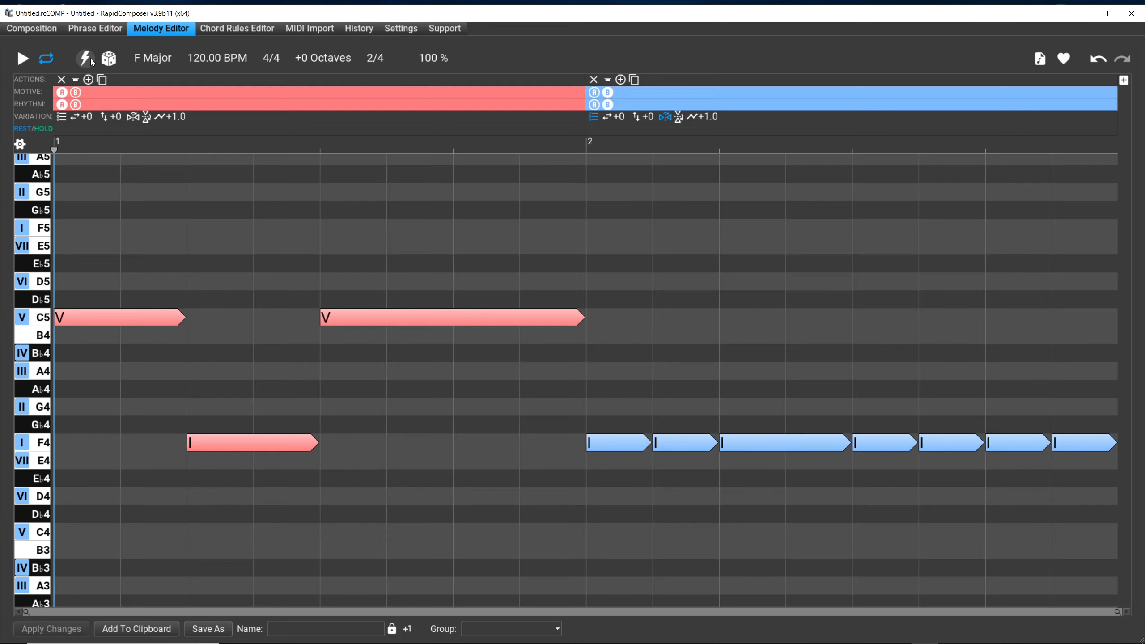
pyautogui.click(91, 58)
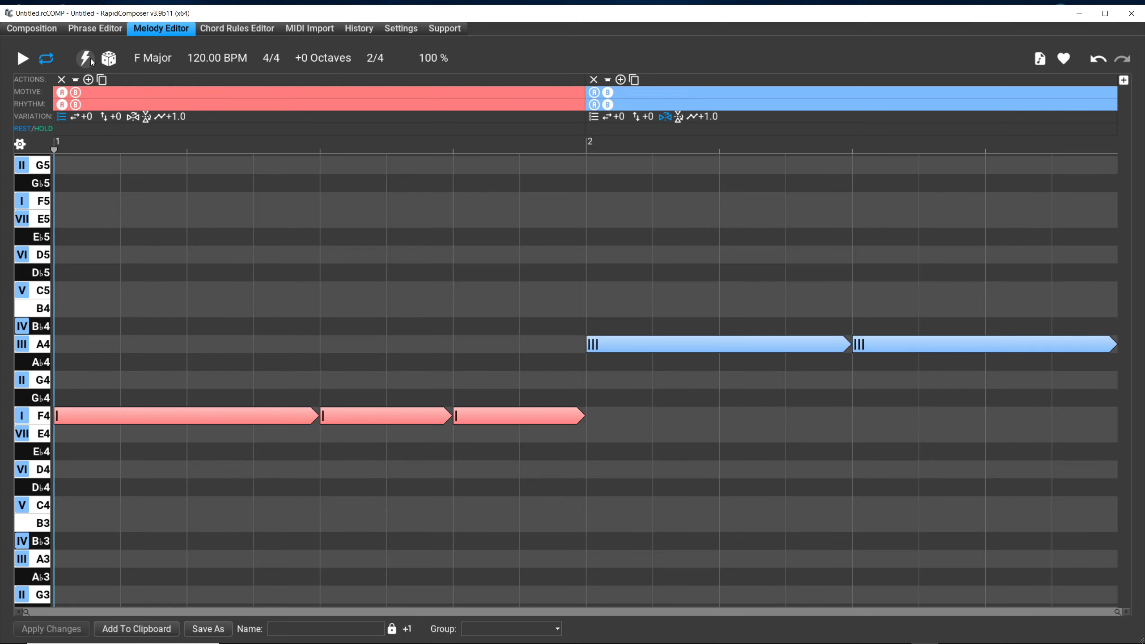
pyautogui.click(90, 59)
pyautogui.click(91, 58)
pyautogui.click(92, 58)
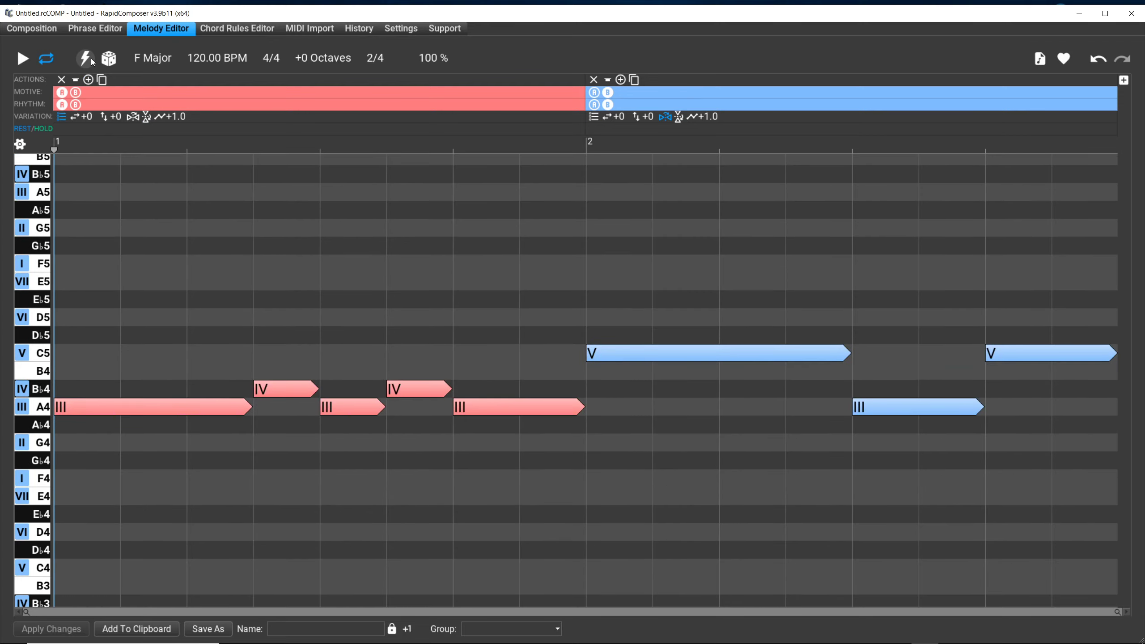
pyautogui.click(91, 58)
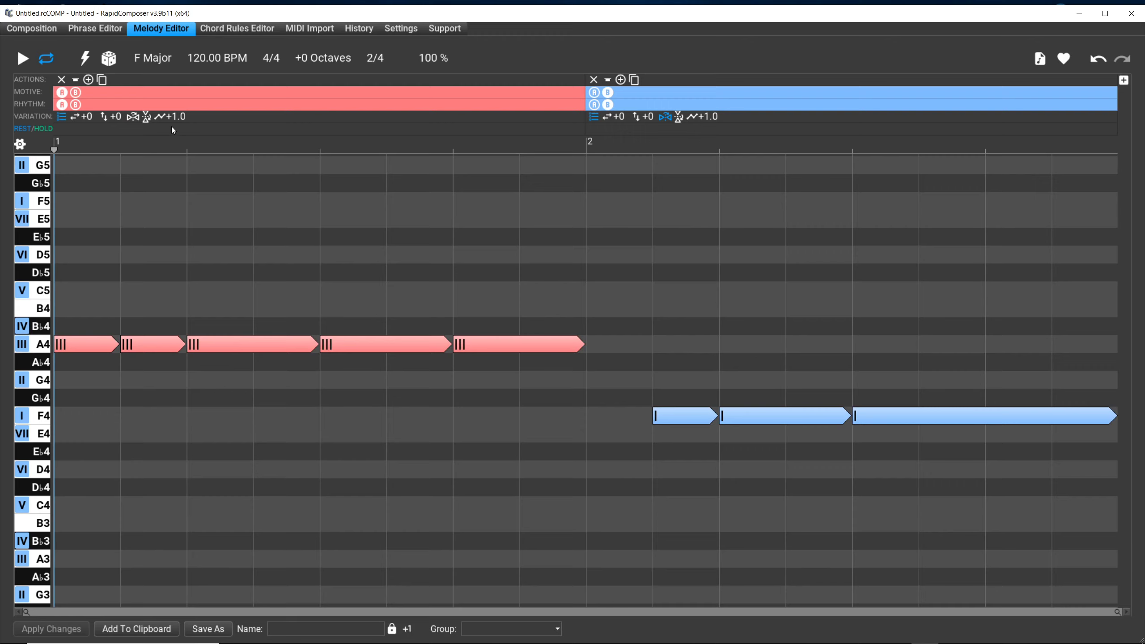
# Set Apply Horizontal Inversion to 0 % and Apply Horizontal Offset to 100 % in the generation options
pyautogui.rightClick(86, 60)
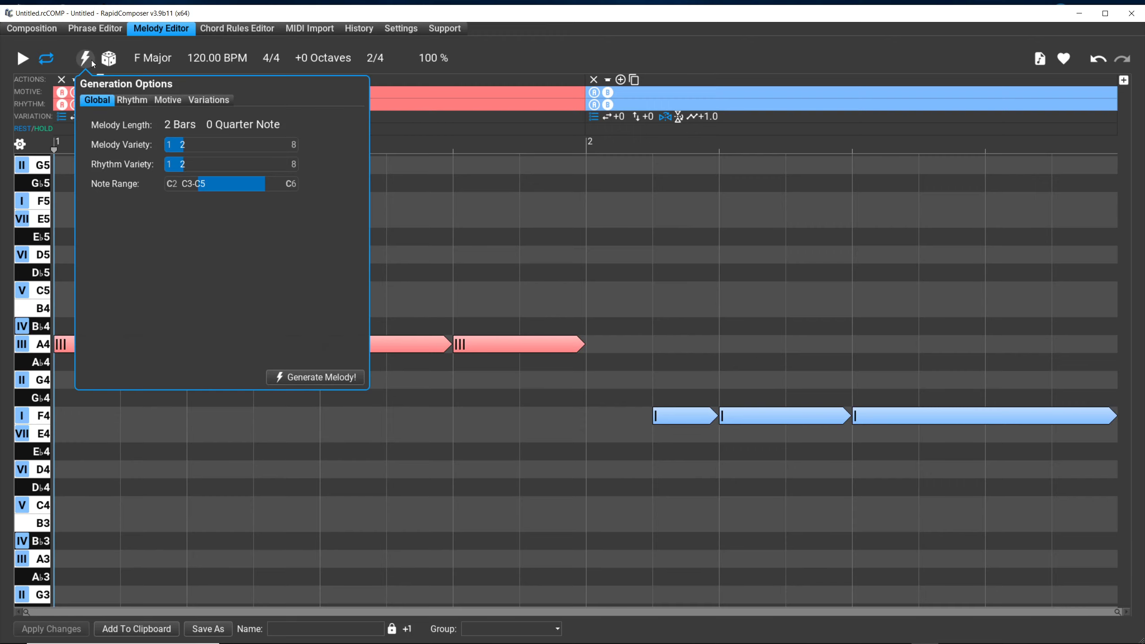
pyautogui.click(209, 99)
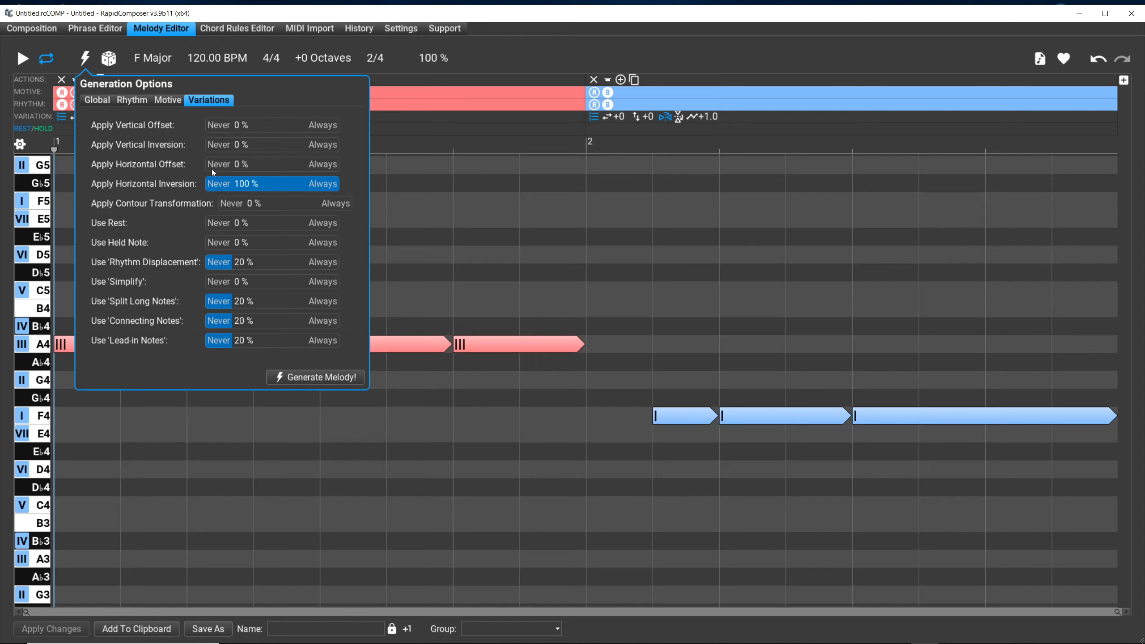
pyautogui.moveTo(339, 183); pyautogui.dragTo(148, 185)
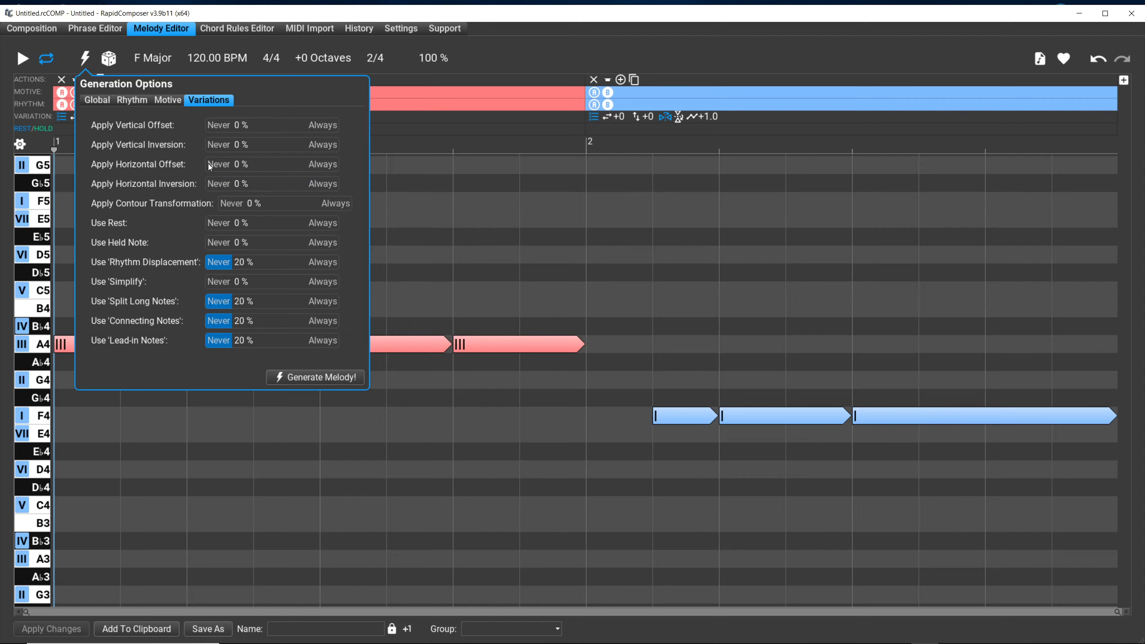
pyautogui.moveTo(210, 164); pyautogui.dragTo(369, 167)
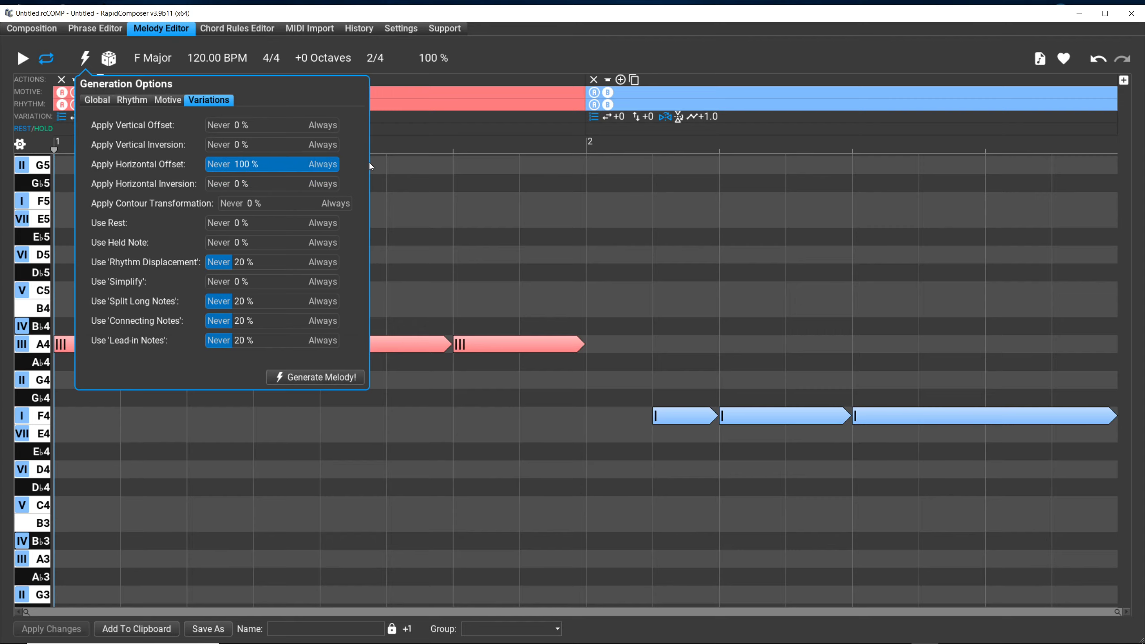
pyautogui.click(502, 54)
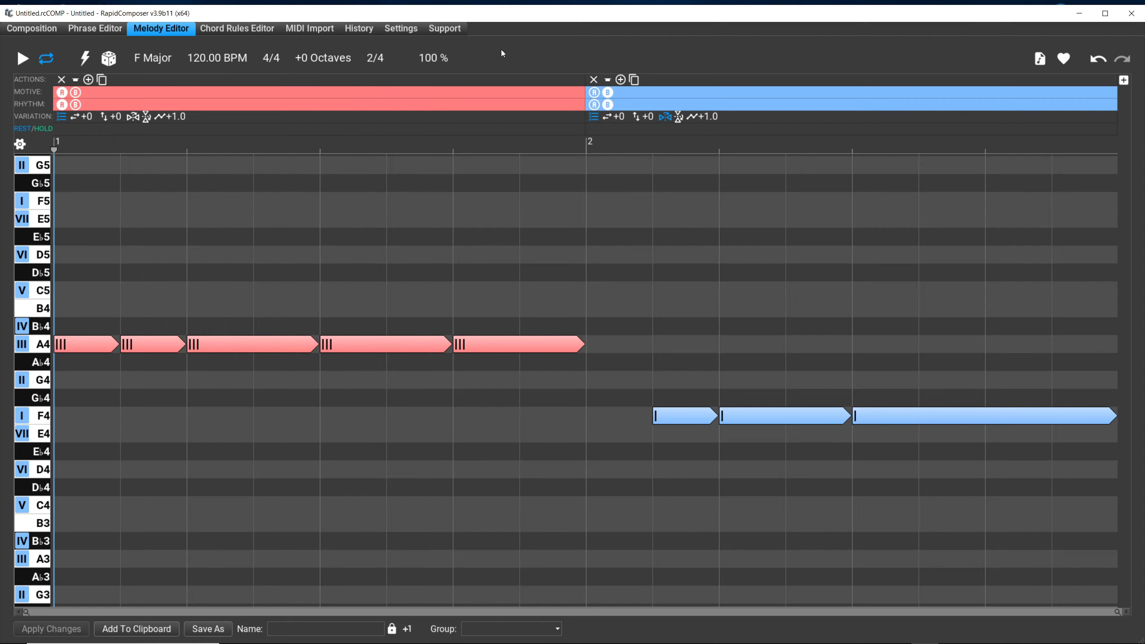
# Generate five new two-bar melodies in succession to compare the horizontal offsets applied to both bars
pyautogui.click(82, 58)
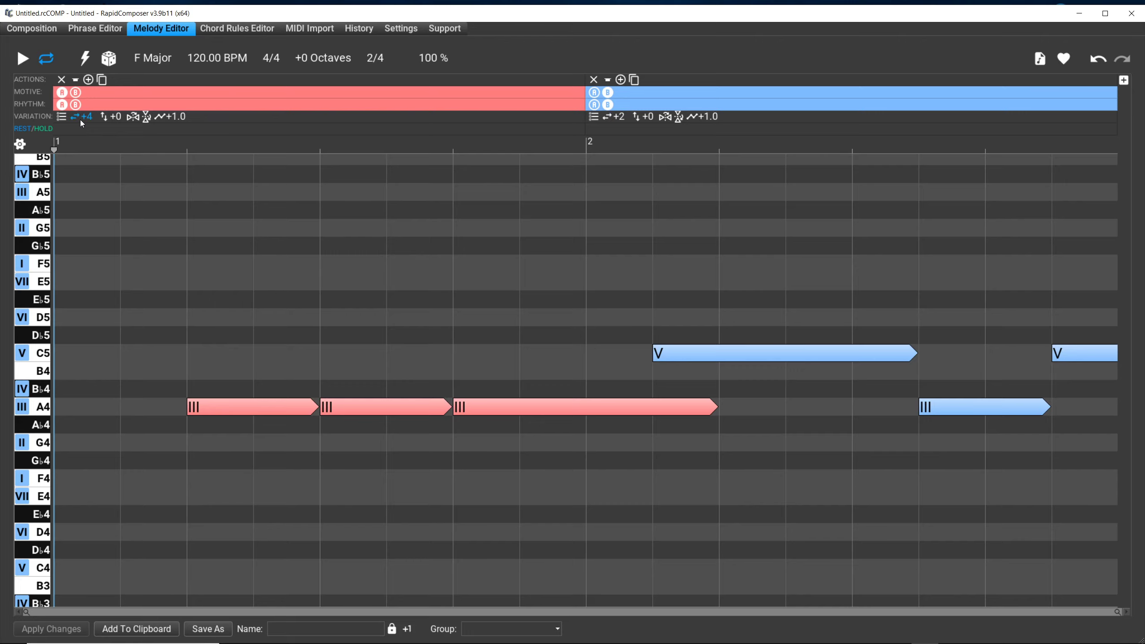
pyautogui.click(80, 60)
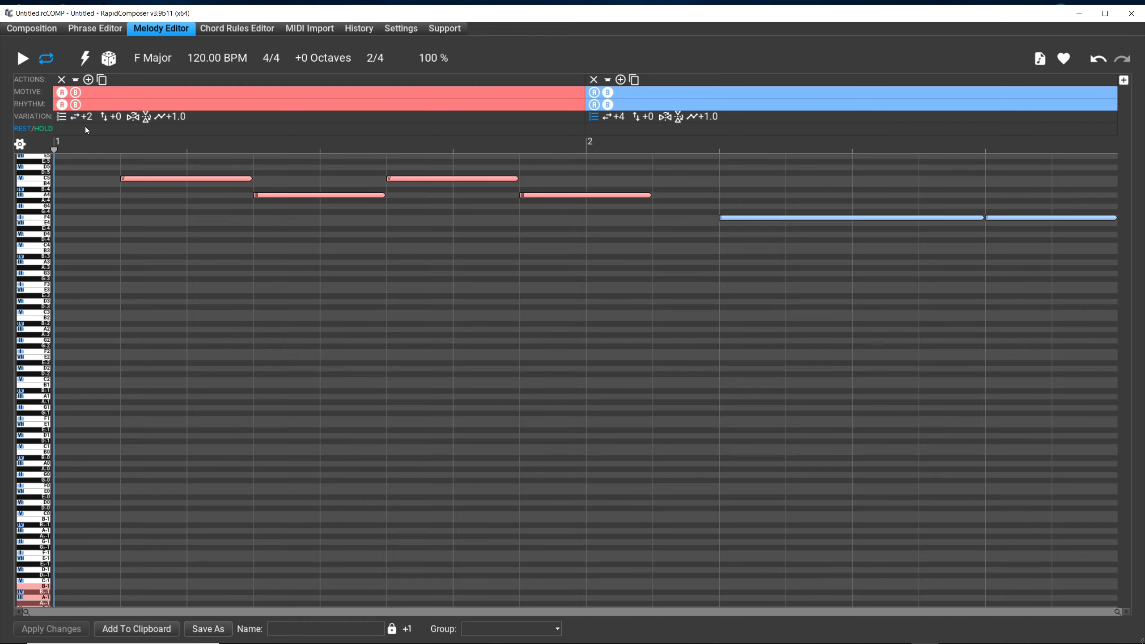
pyautogui.moveTo(85, 127)
pyautogui.click(84, 66)
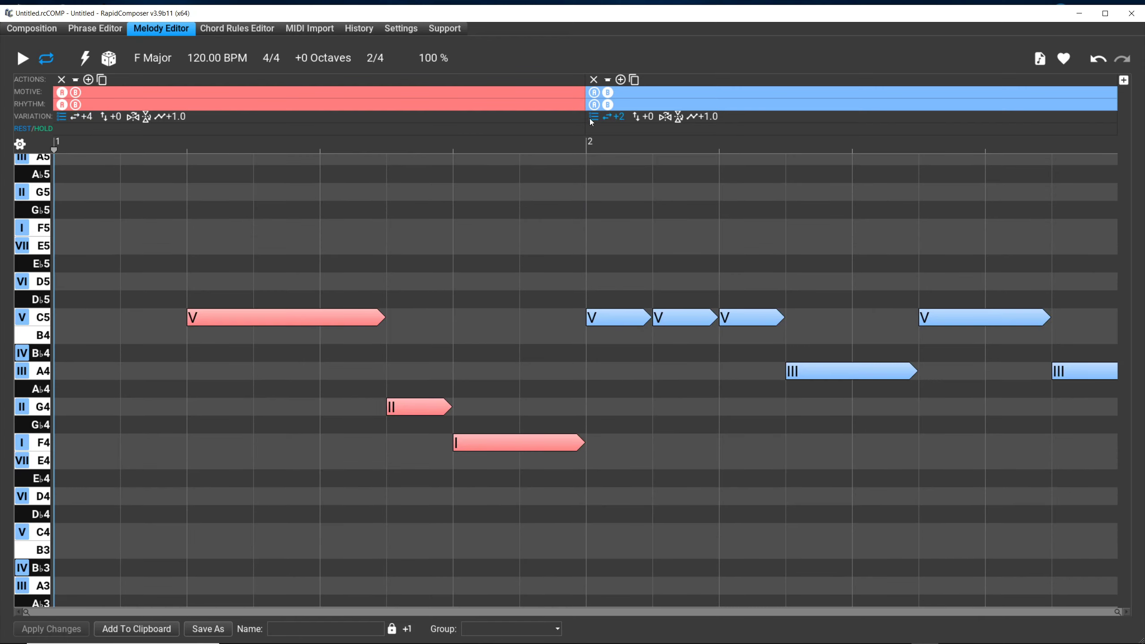
pyautogui.click(84, 67)
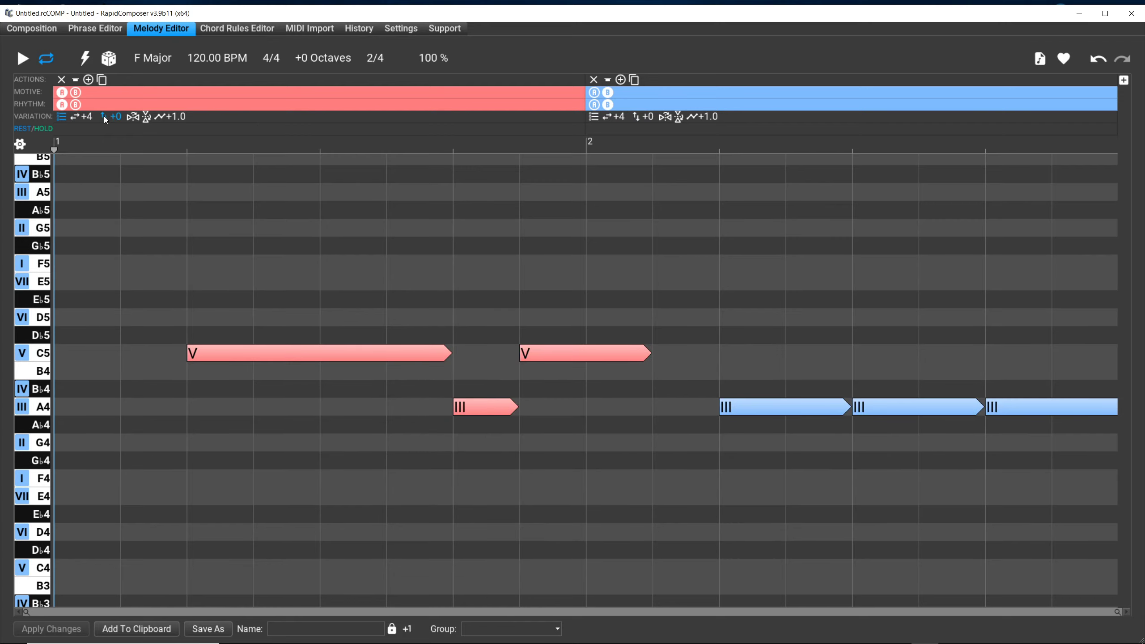
pyautogui.click(84, 63)
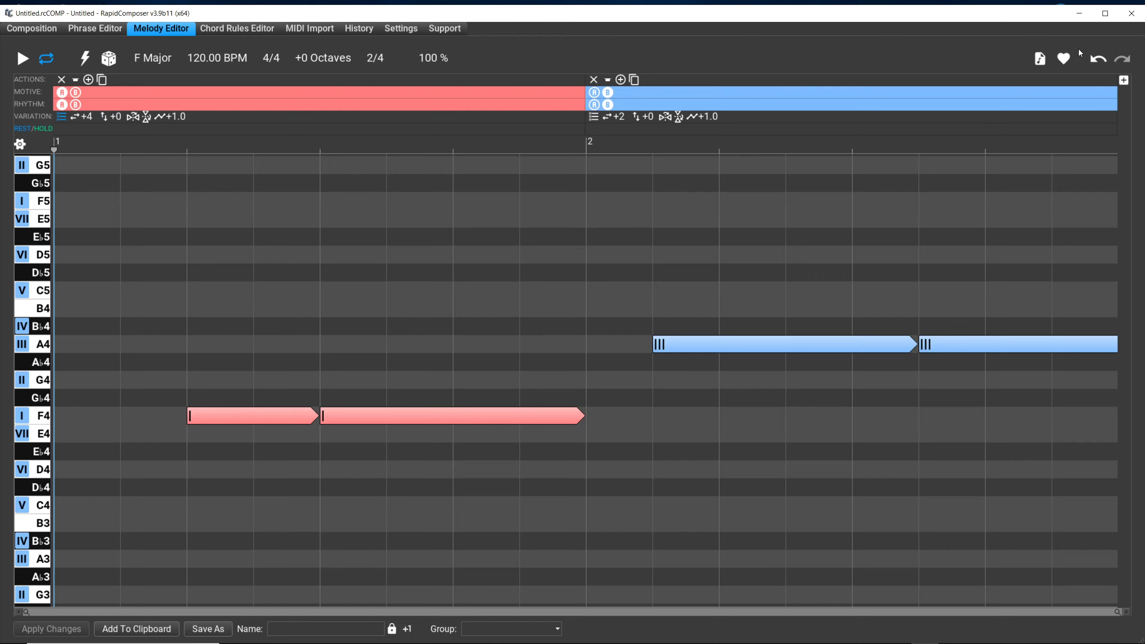
# Load the melody preset 4bar,subd,50-75 complex and generate a new four-bar melody with horizontal offset always applied
pyautogui.click(1065, 59)
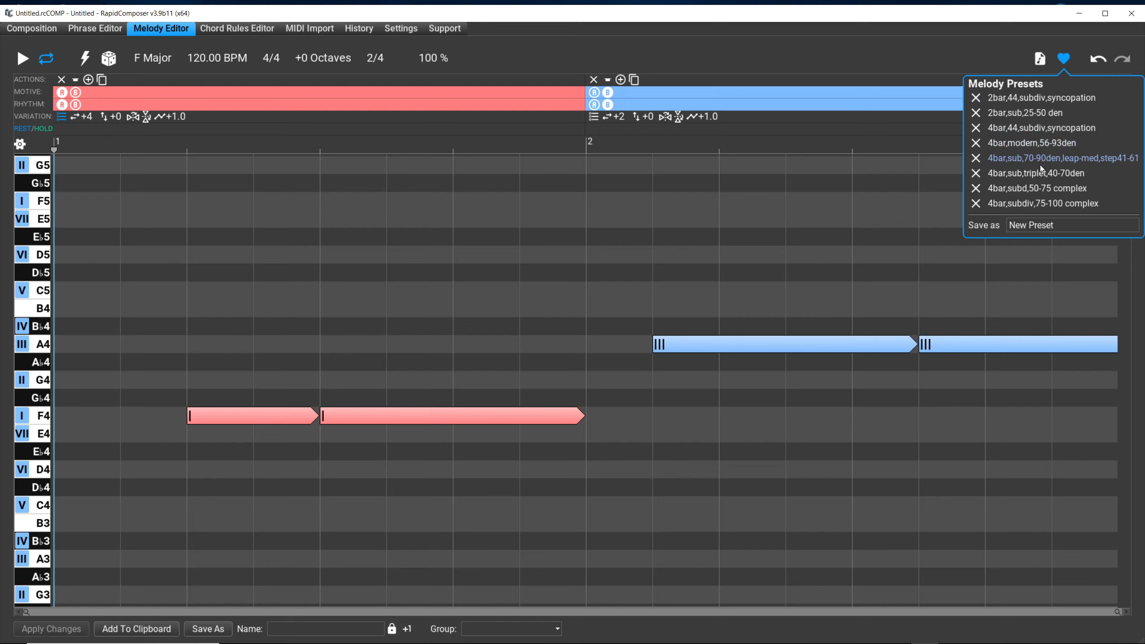
pyautogui.click(1037, 189)
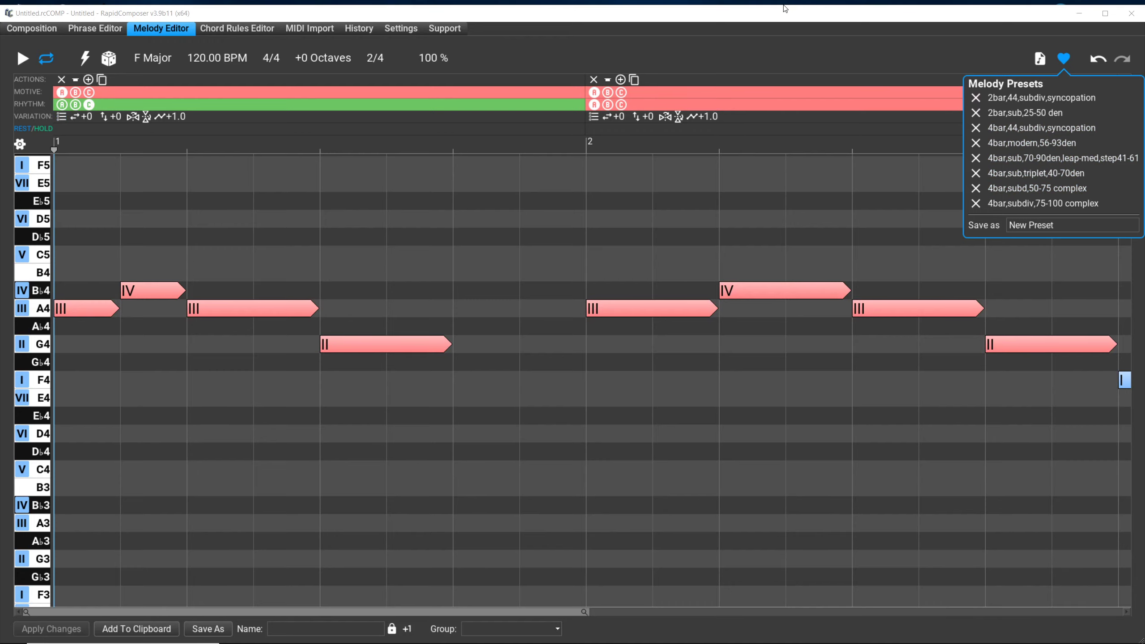
pyautogui.click(873, 69)
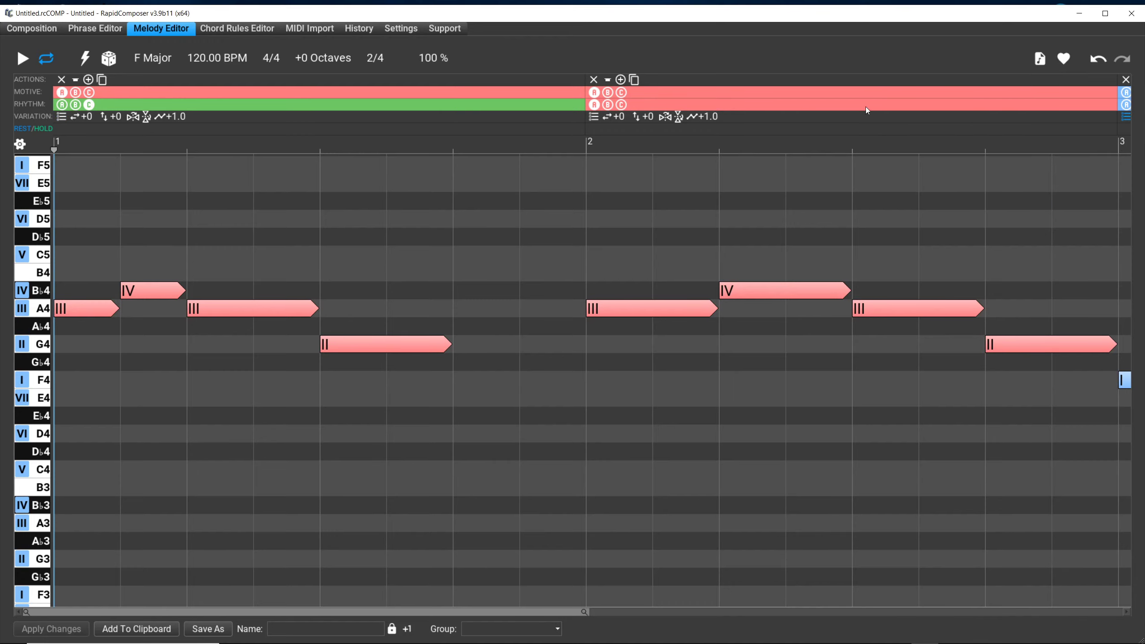
pyautogui.scroll(-5, 838, 139)
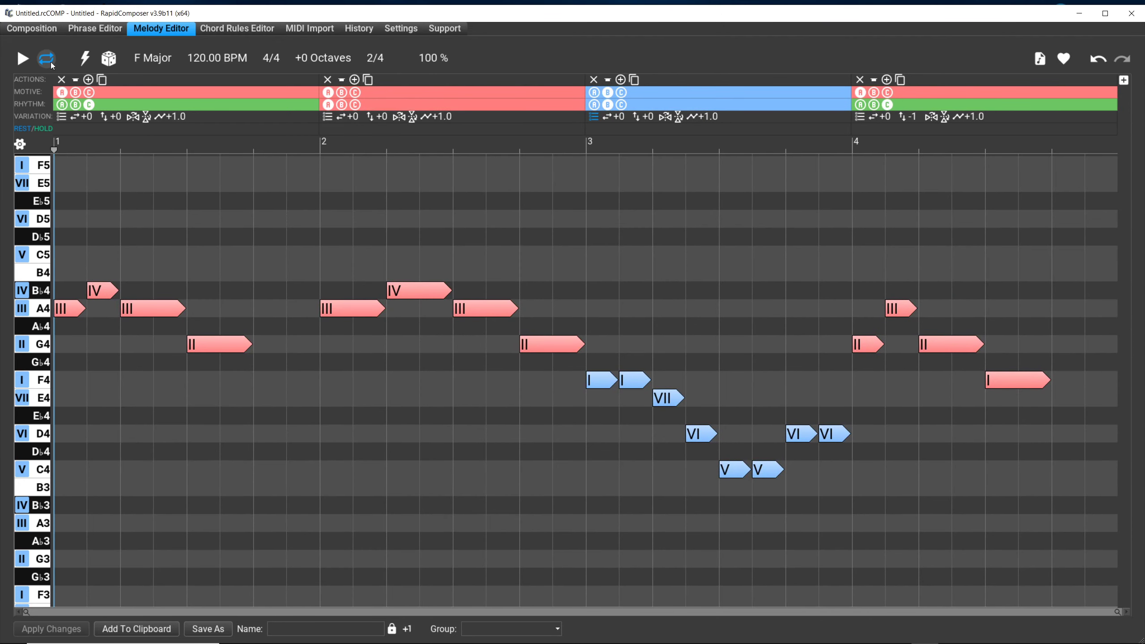
pyautogui.click(86, 61)
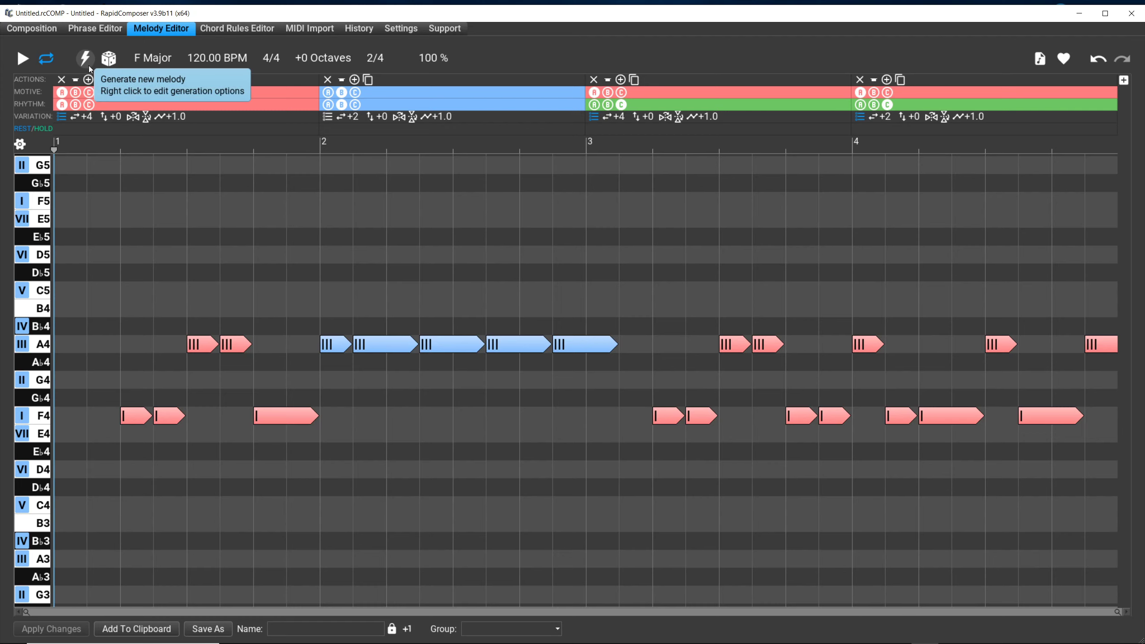
# Check the variation probabilities in the generation options and generate another four-bar melody with the same settings
pyautogui.rightClick(87, 64)
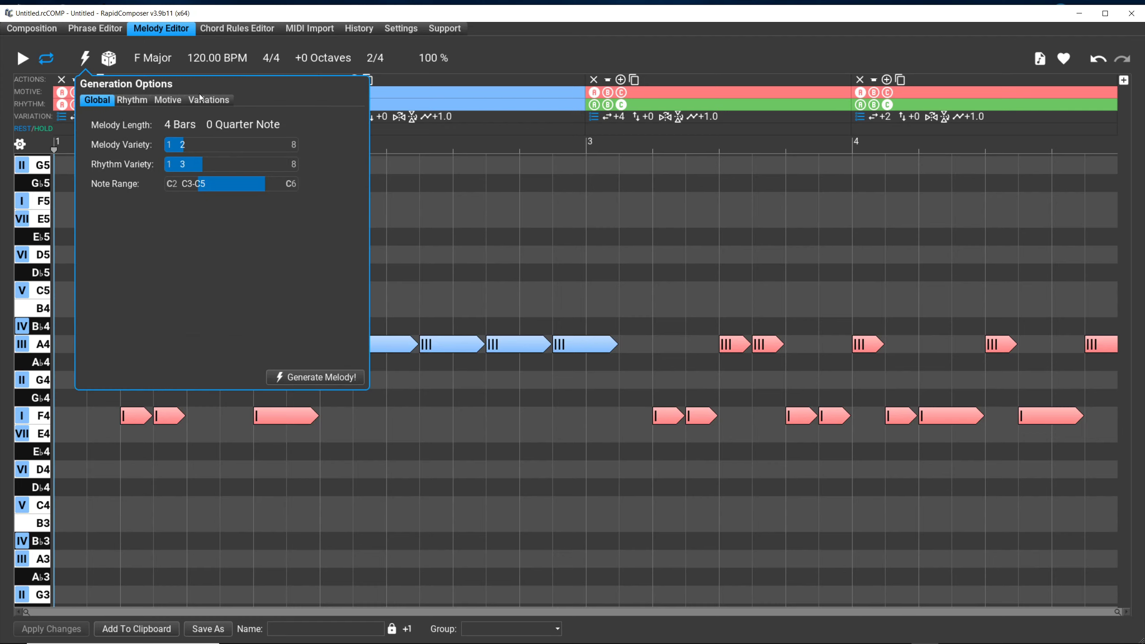
pyautogui.click(201, 100)
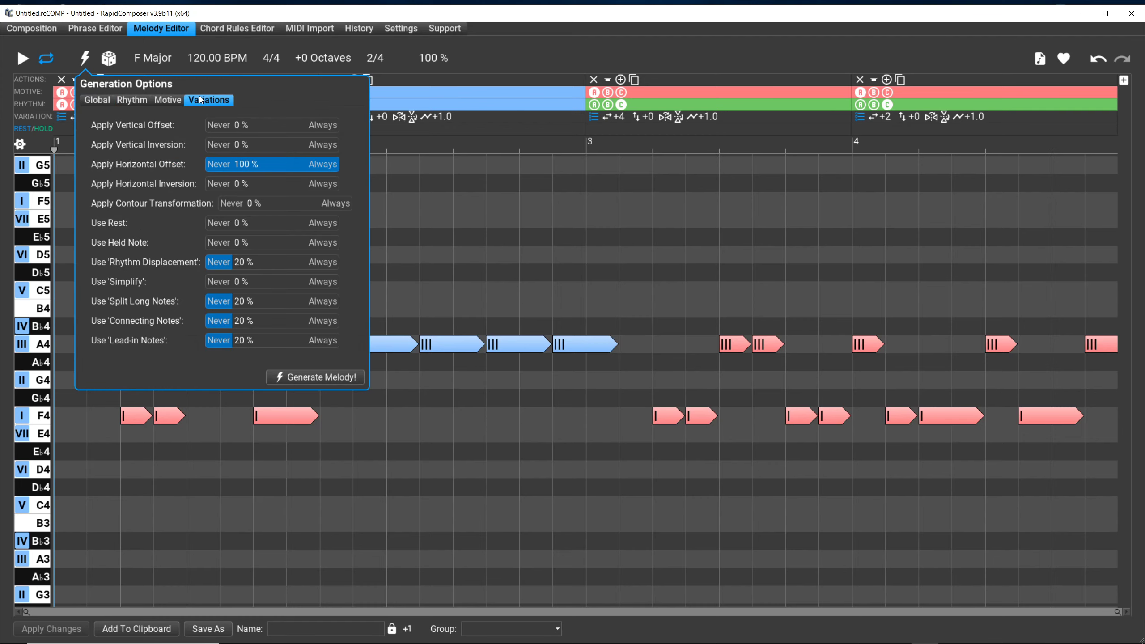
pyautogui.click(474, 72)
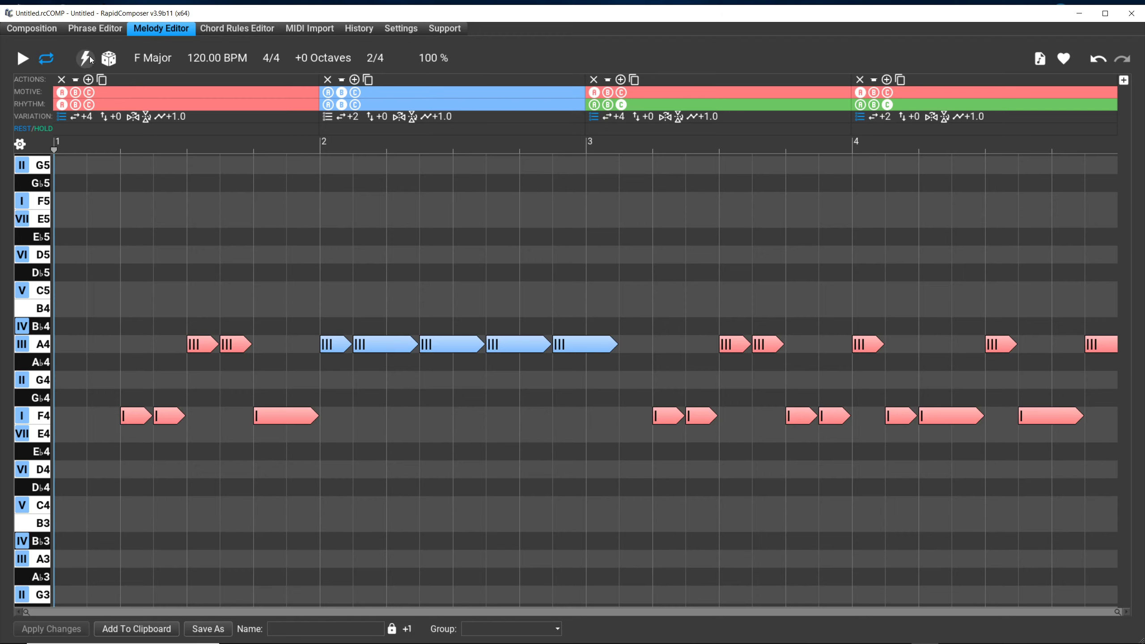
pyautogui.moveTo(90, 59)
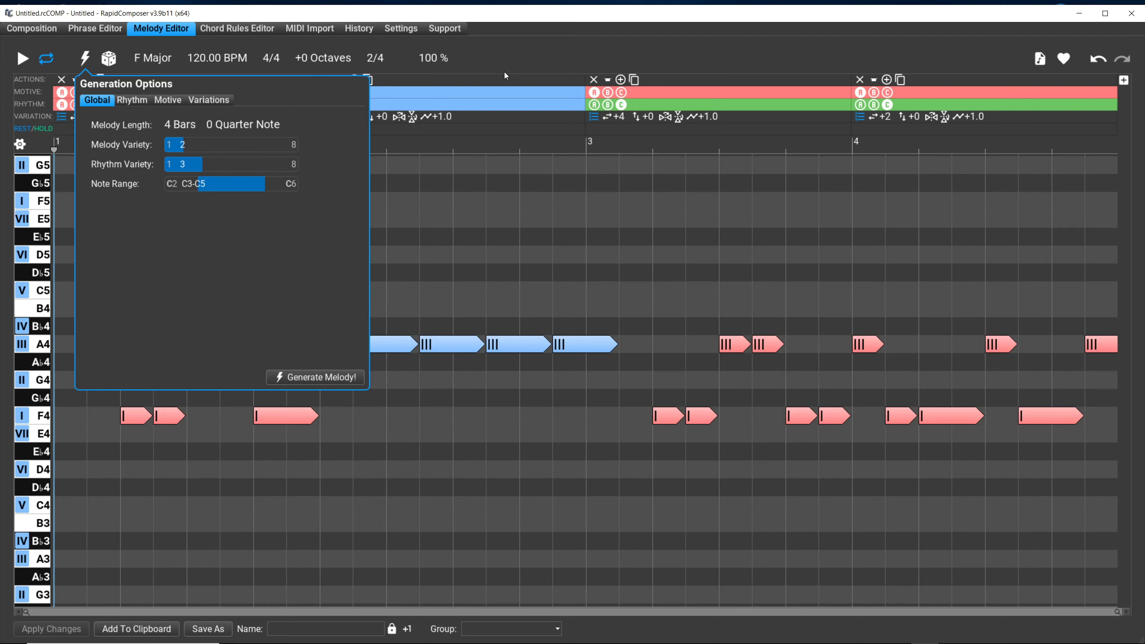
pyautogui.click(223, 103)
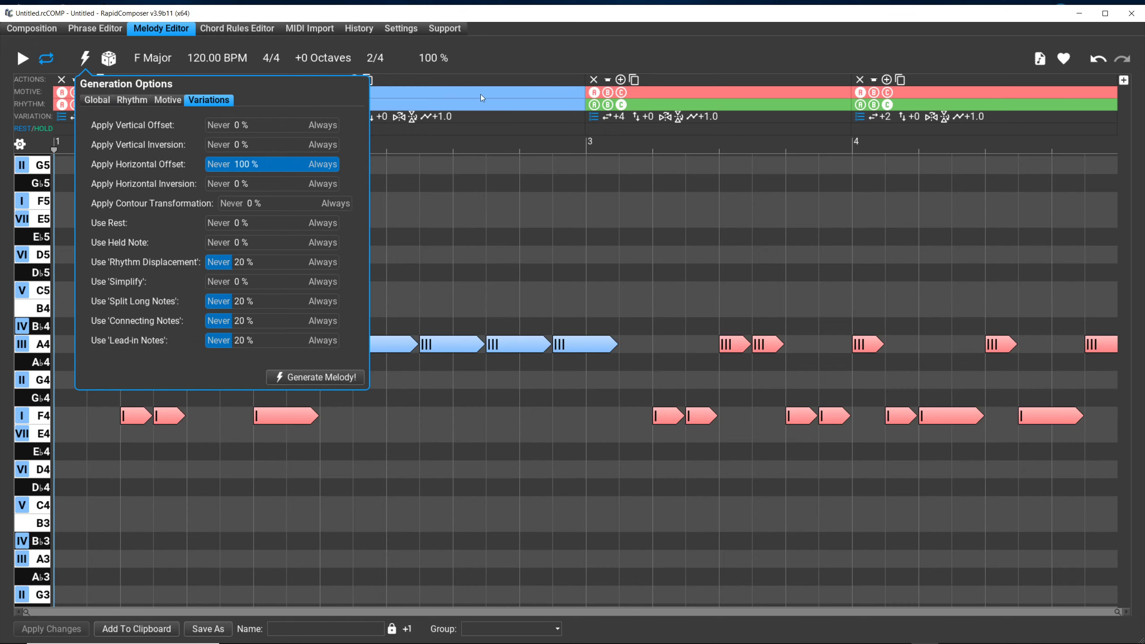
pyautogui.click(537, 70)
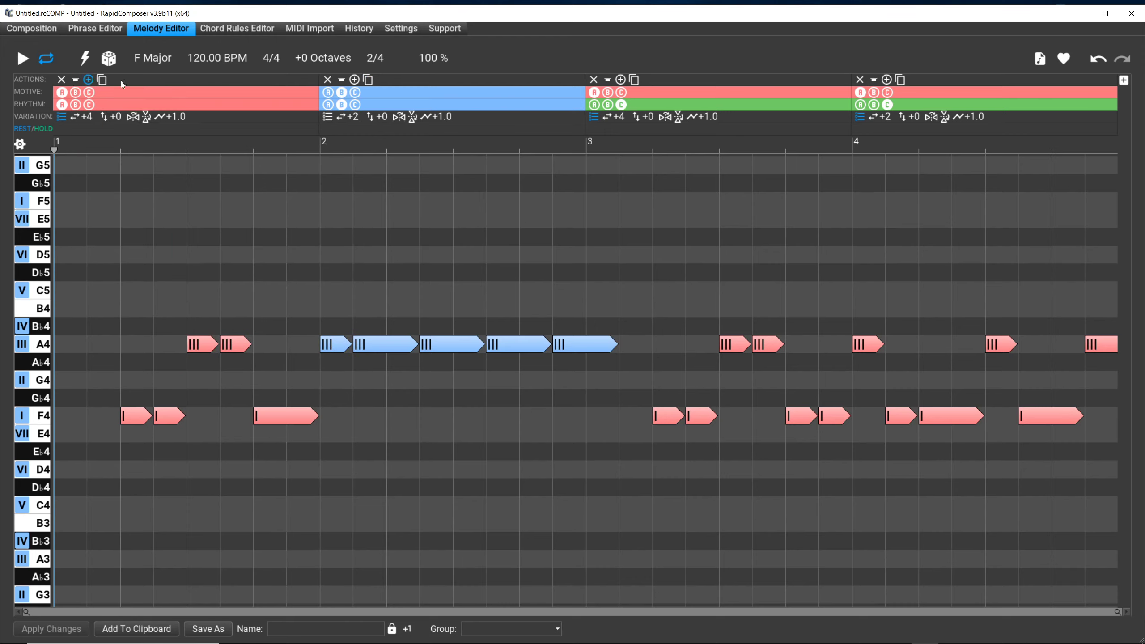
pyautogui.click(86, 52)
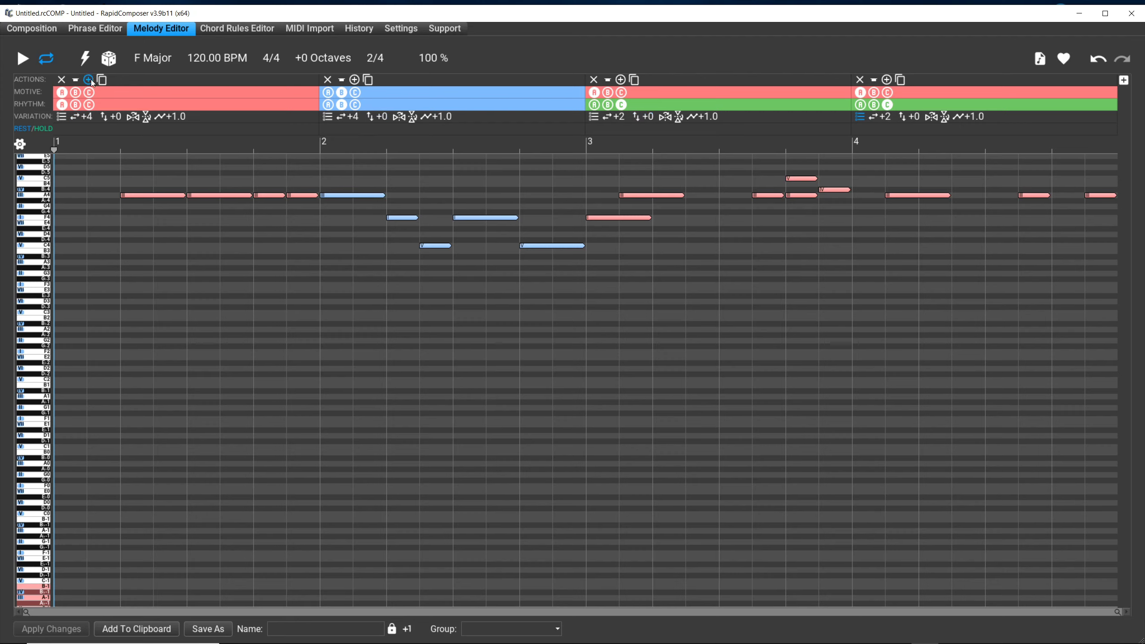
# Generate three new four-bar melodies in succession with horizontal offset always applied
pyautogui.click(86, 61)
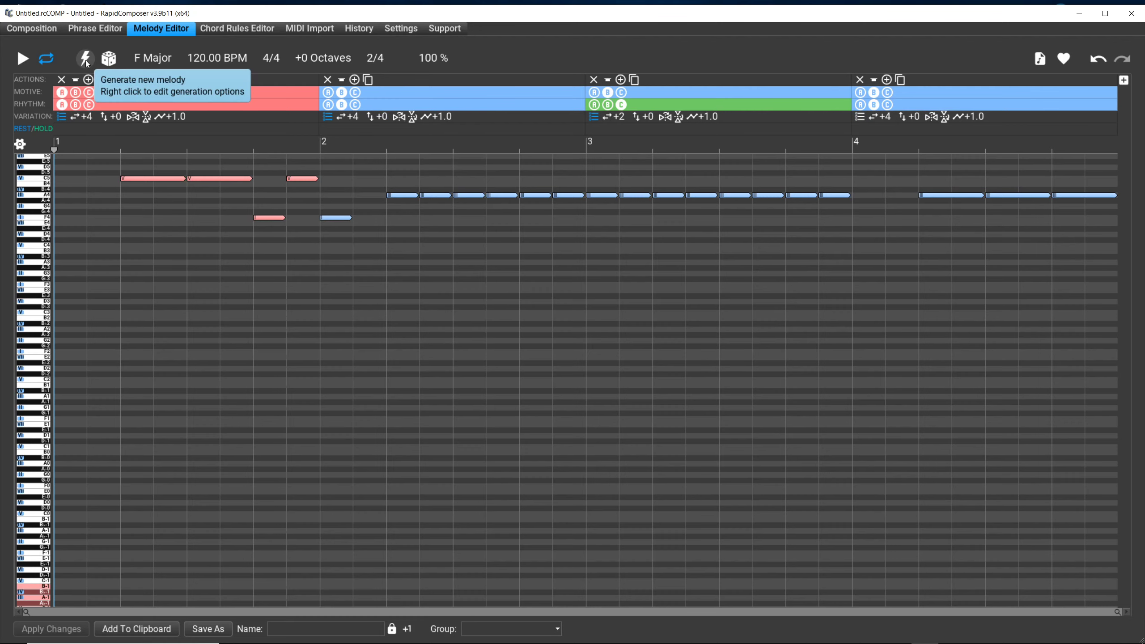
pyautogui.click(86, 62)
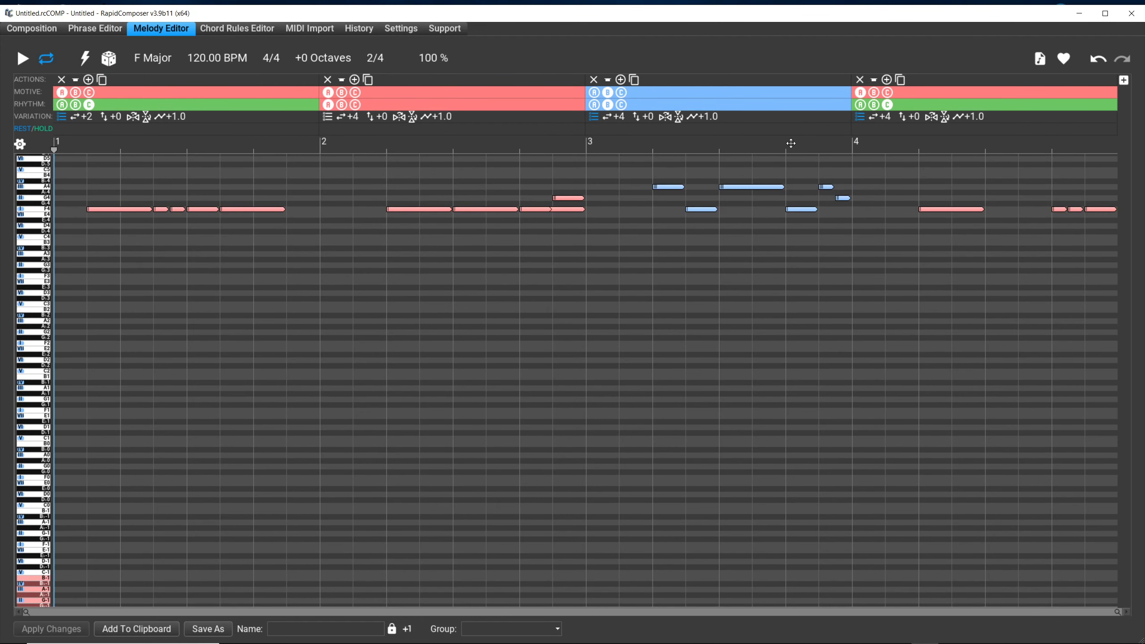
pyautogui.click(88, 61)
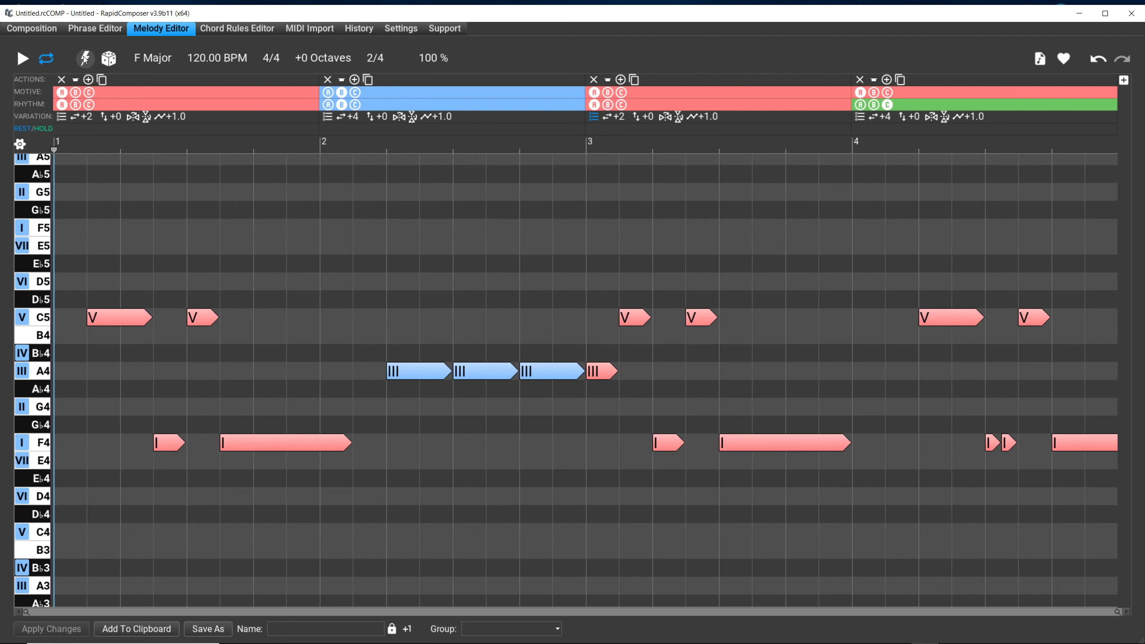
# Set Apply Horizontal Offset to 0 % and Apply Horizontal Inversion to 100 %, and generate two new four-bar melodies
pyautogui.moveTo(85, 60)
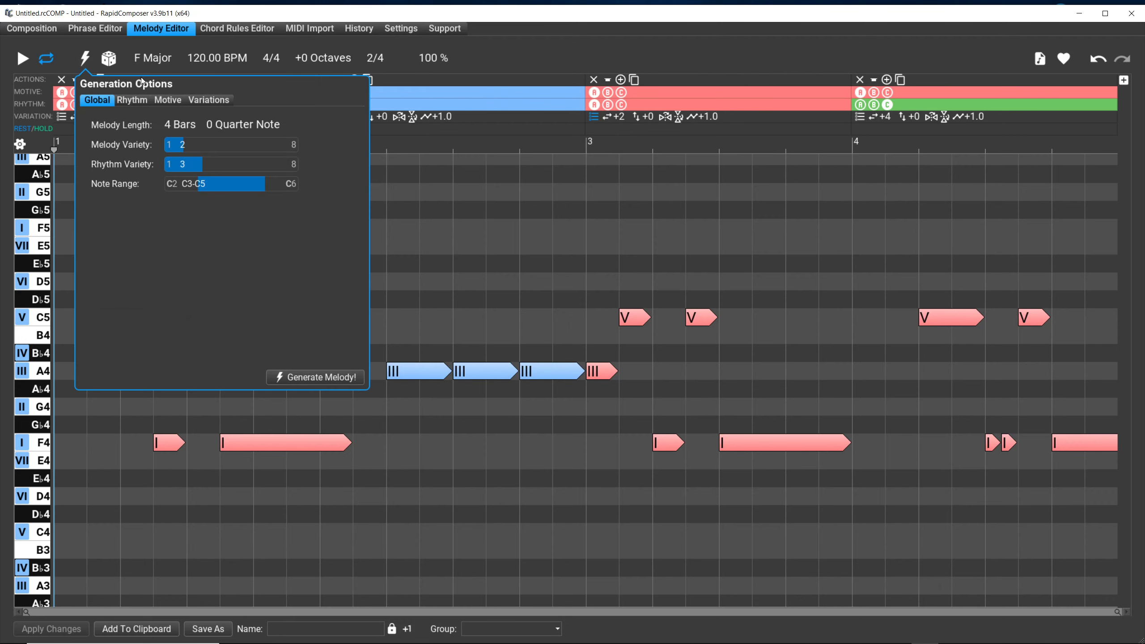
pyautogui.click(201, 101)
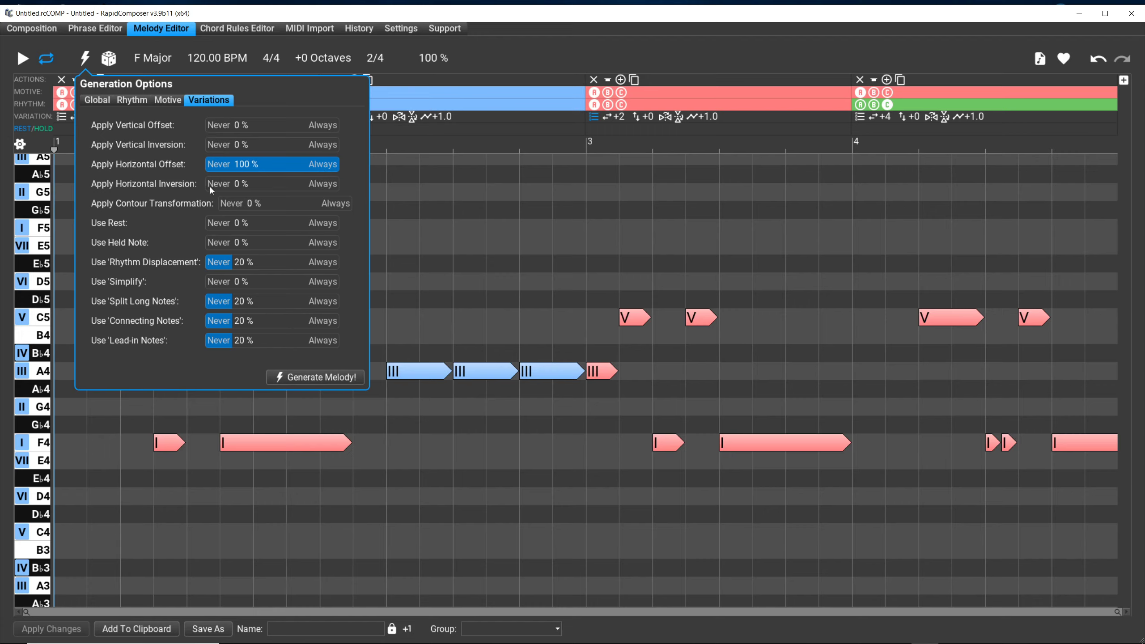
pyautogui.click(338, 163)
pyautogui.moveTo(340, 165); pyautogui.dragTo(205, 160)
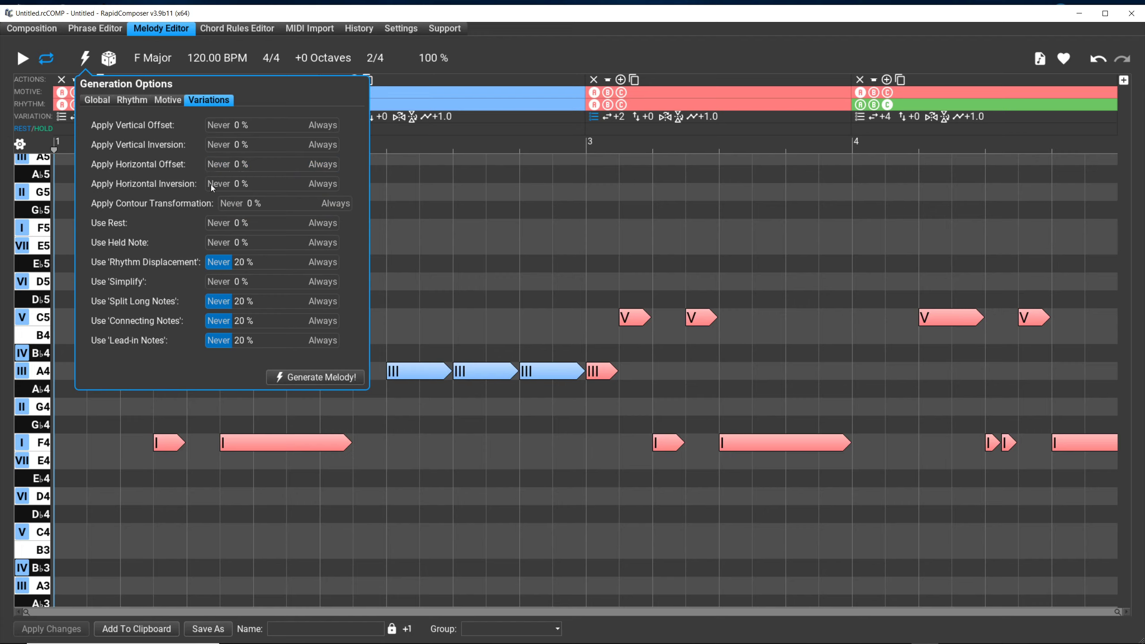
pyautogui.moveTo(211, 184); pyautogui.dragTo(378, 171)
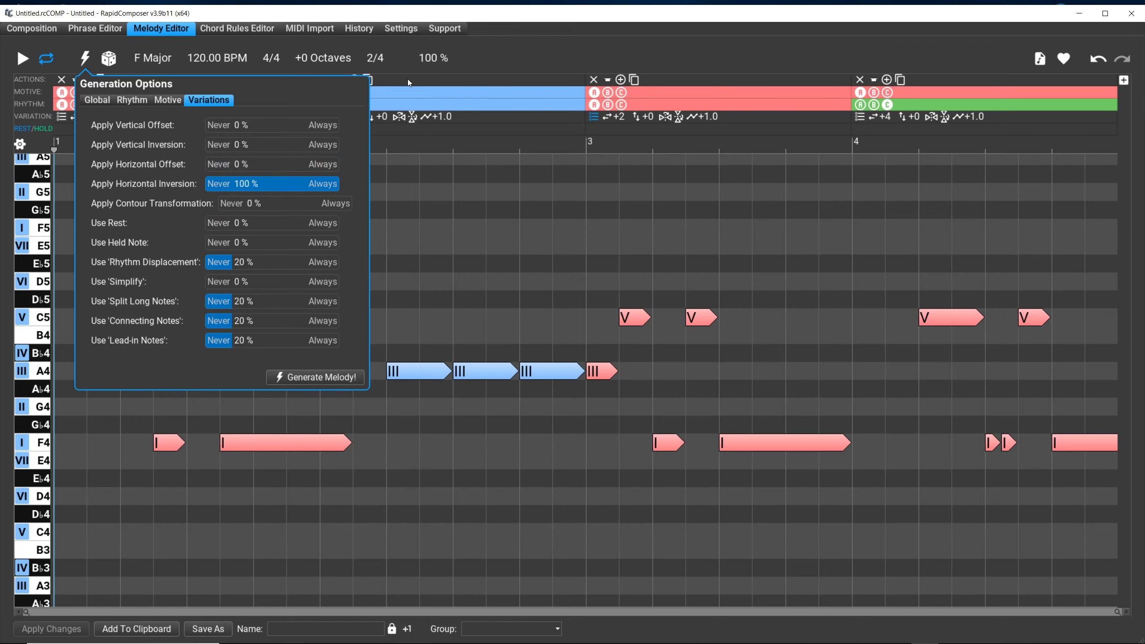
pyautogui.click(408, 79)
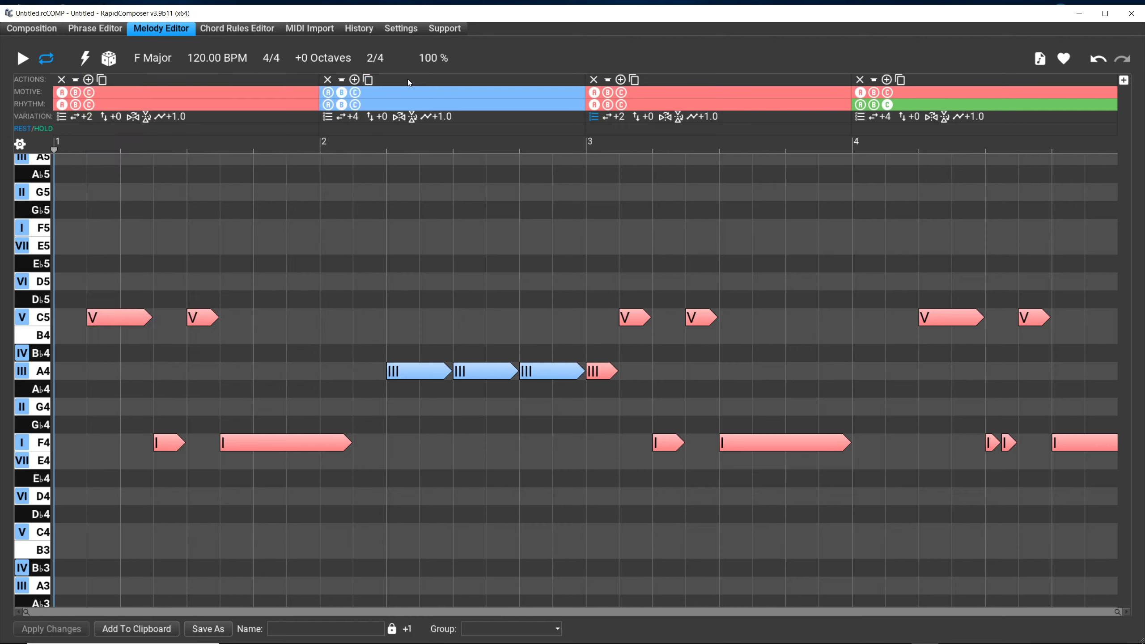
pyautogui.click(84, 61)
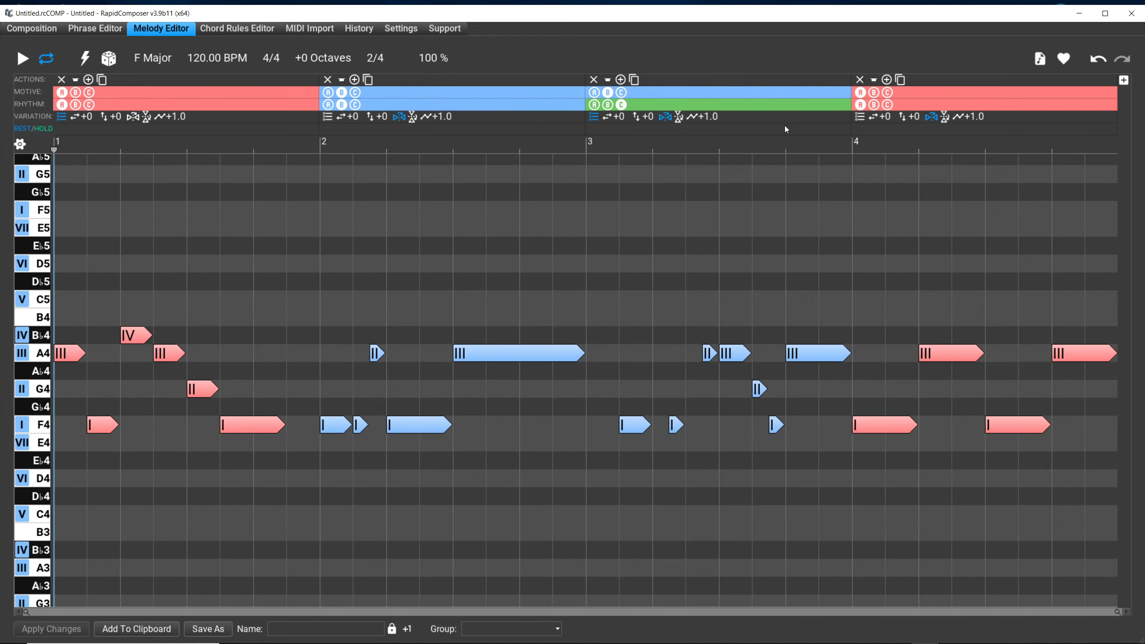
pyautogui.click(85, 61)
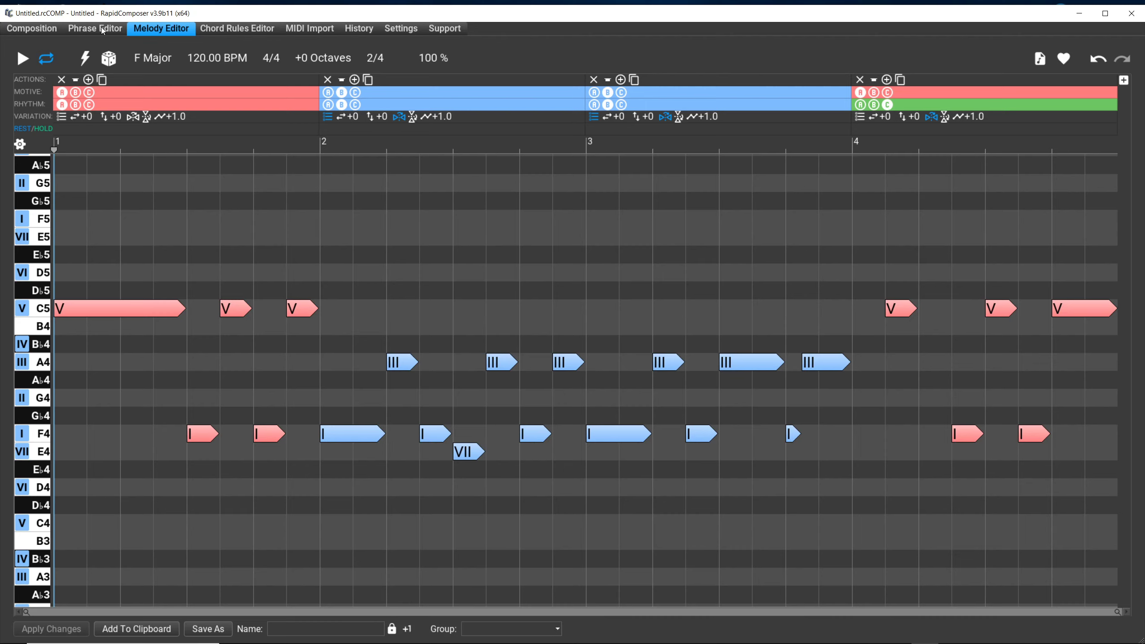
# Set Apply Horizontal Inversion to 0 % and Apply Contour Transformation to 100 %, and generate two new four-bar melodies
pyautogui.moveTo(84, 58)
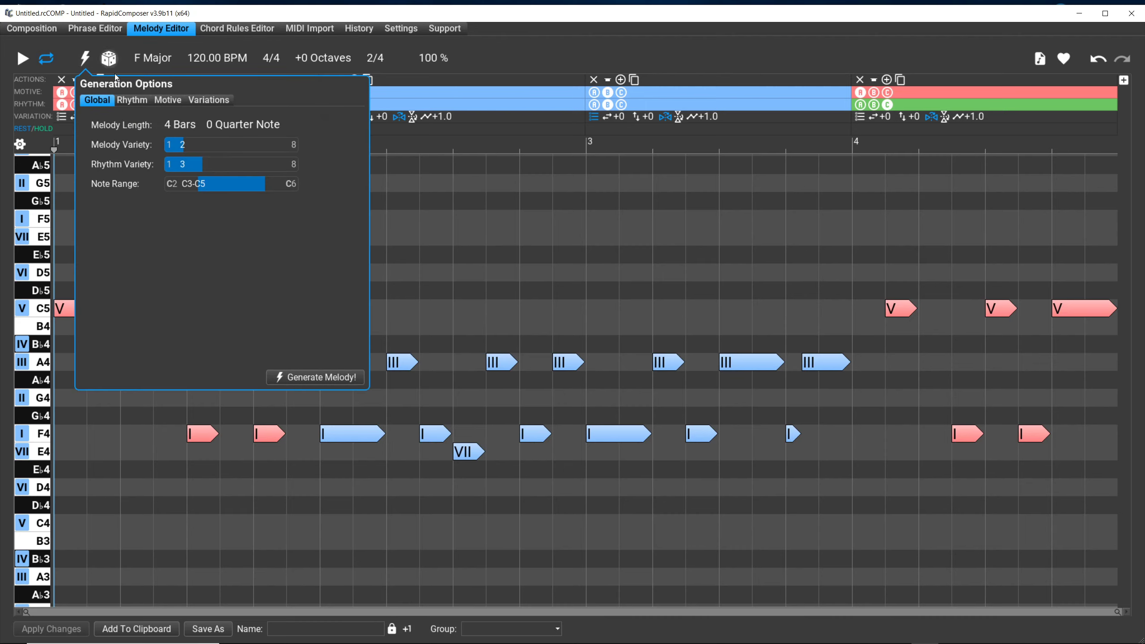
pyautogui.click(203, 100)
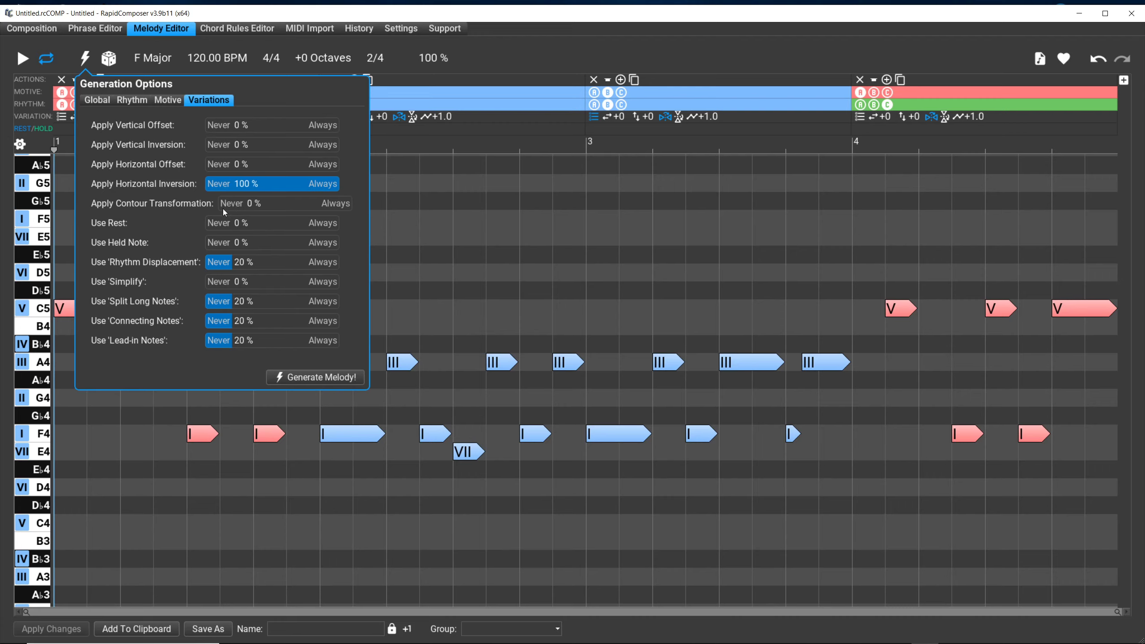
pyautogui.moveTo(322, 185); pyautogui.dragTo(390, 188)
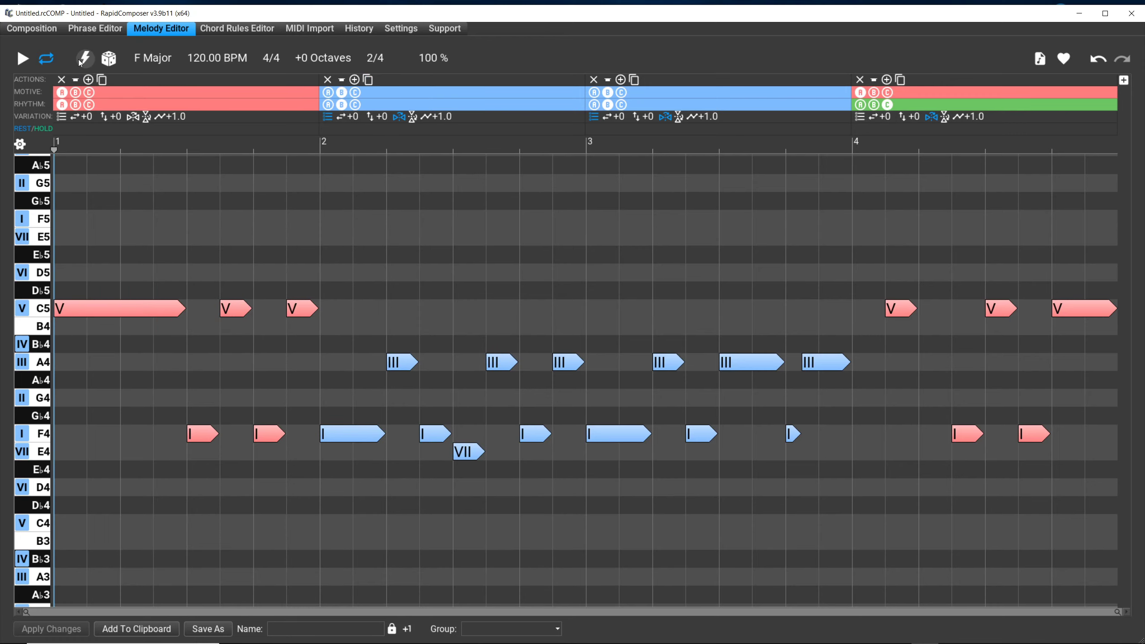
pyautogui.click(79, 60)
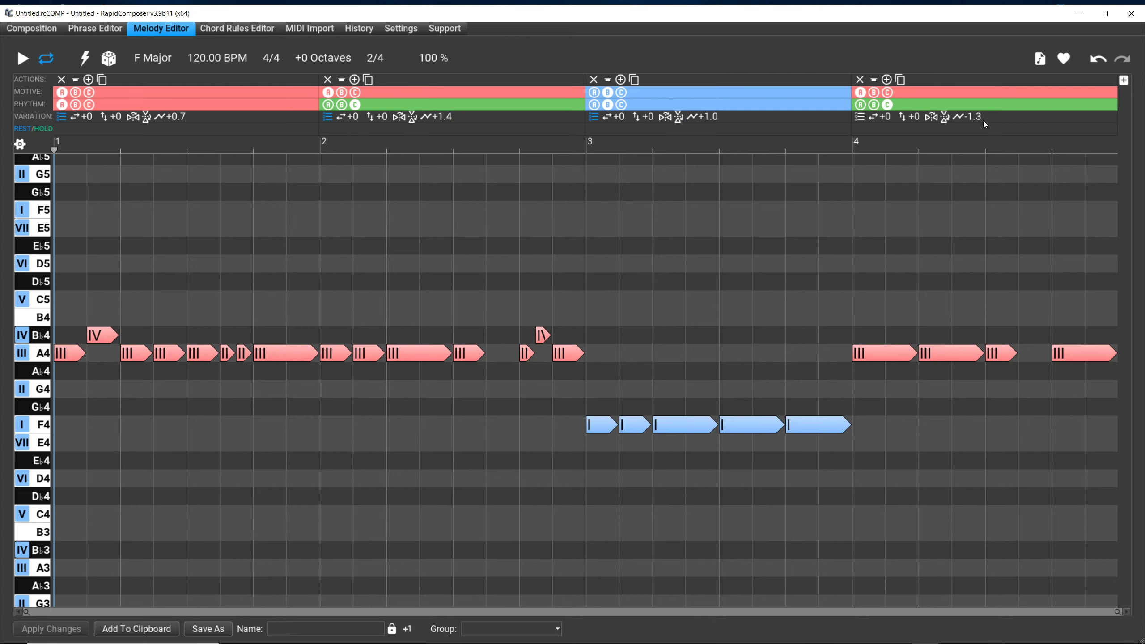
pyautogui.click(84, 57)
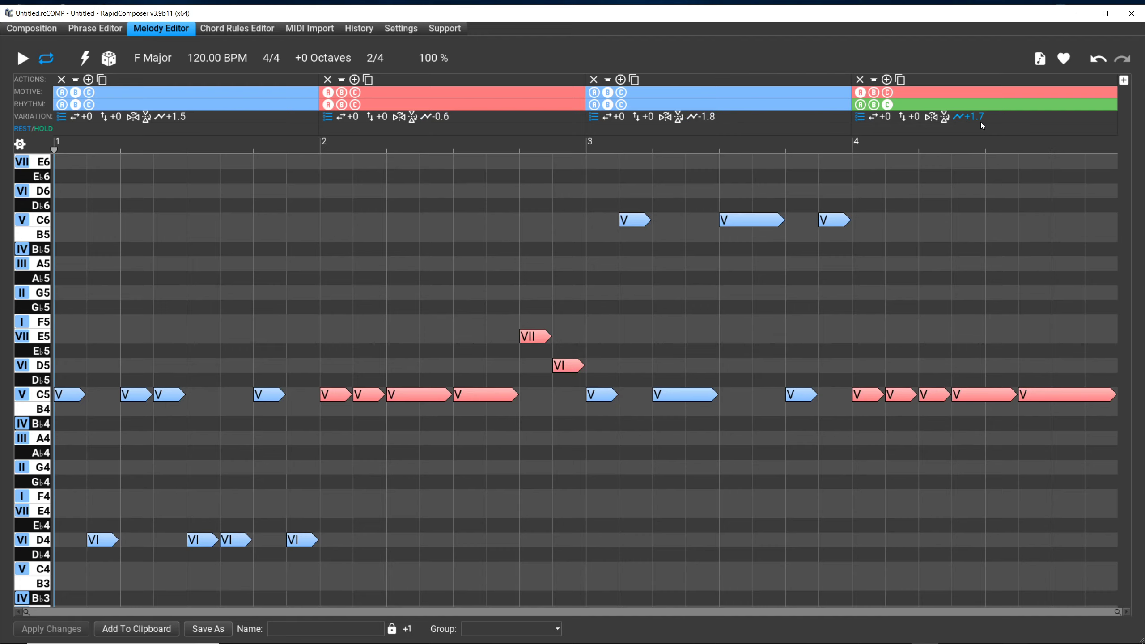
# Set Apply Contour Transformation to 0 % and Use Rest to 100 %, and generate a new melody containing rests
pyautogui.click(81, 61)
pyautogui.click(210, 100)
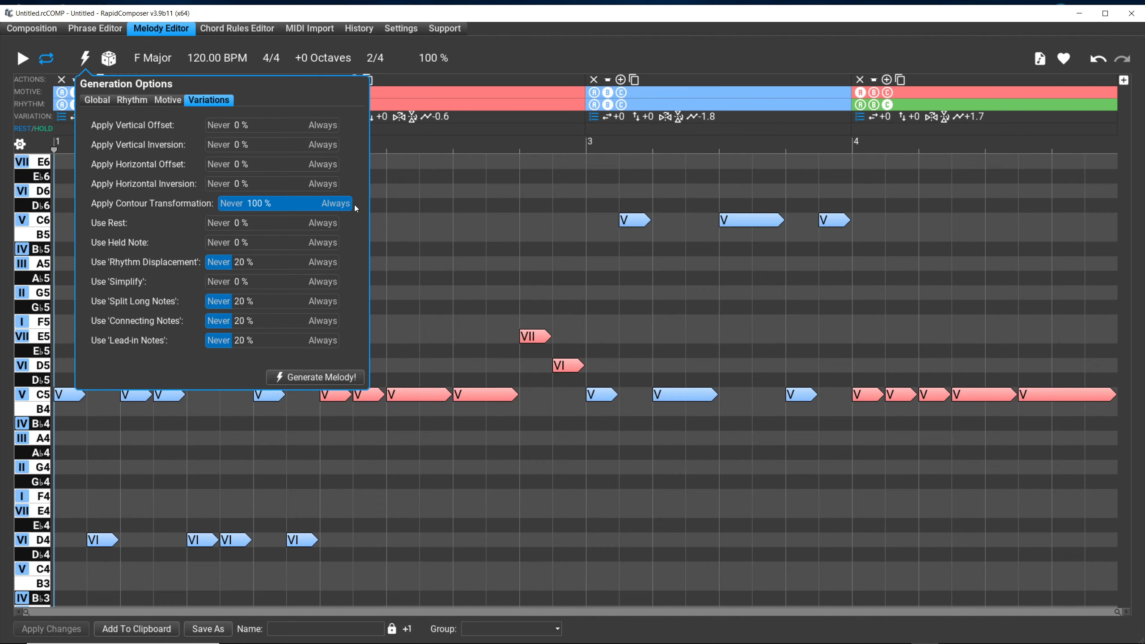
pyautogui.moveTo(351, 206); pyautogui.dragTo(195, 214)
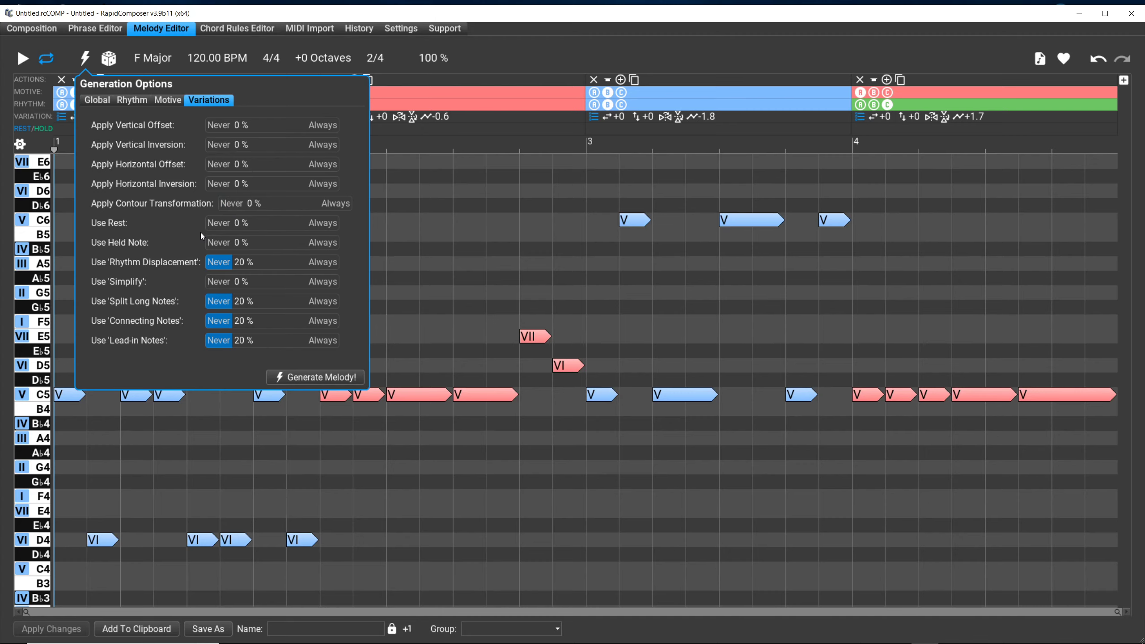
pyautogui.moveTo(208, 225); pyautogui.dragTo(410, 211)
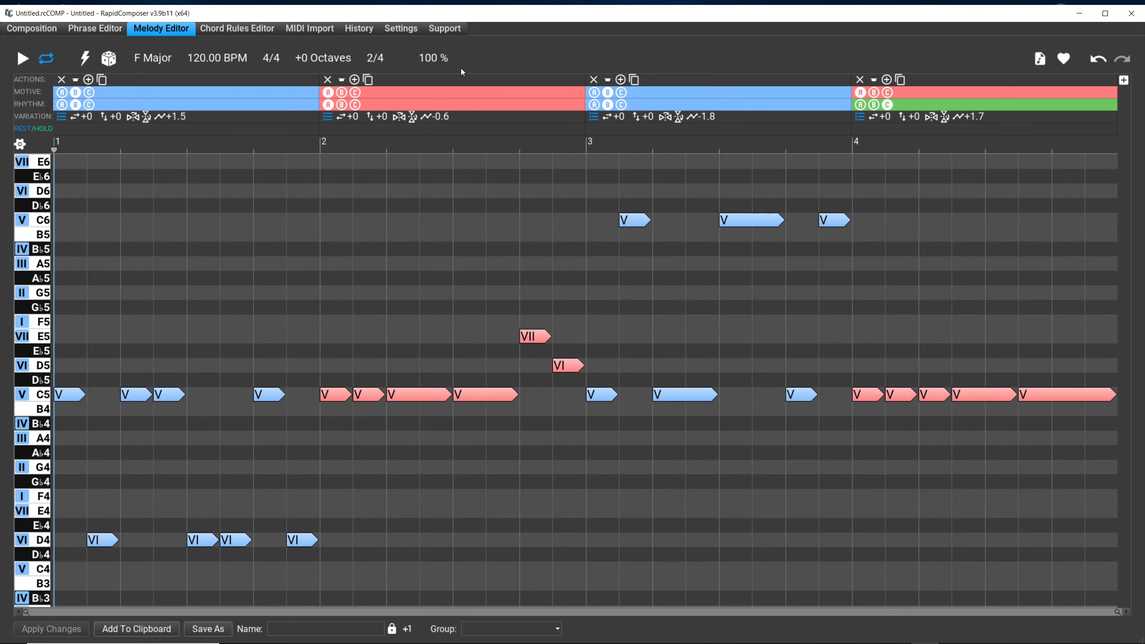
pyautogui.click(88, 63)
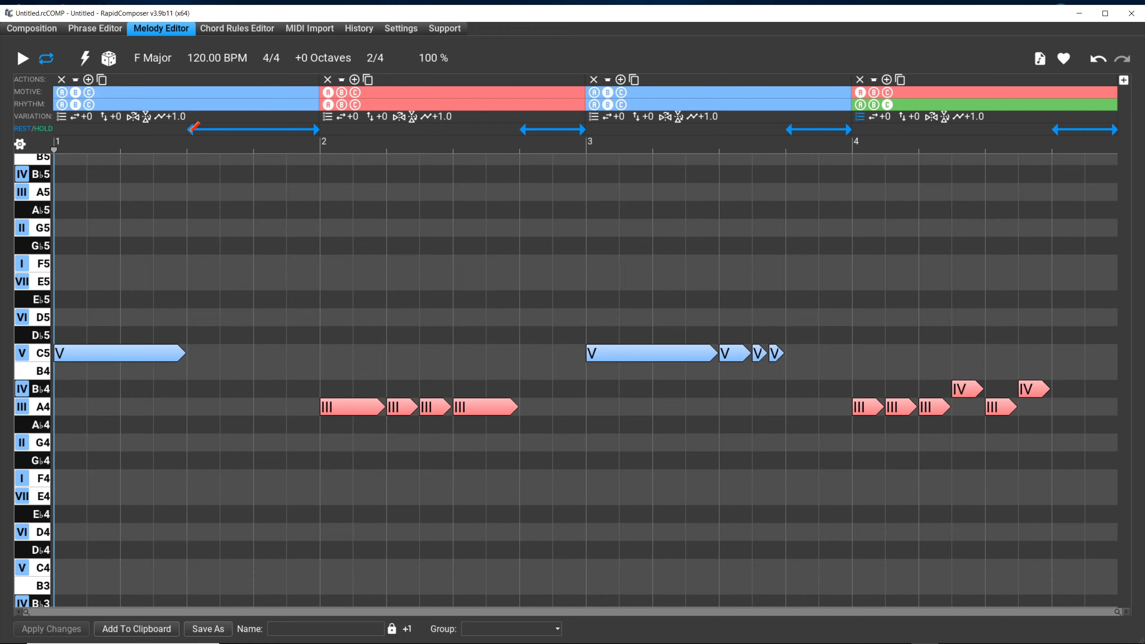
# Resize and move the rest in bar 1 until it covers one and a half beats just before the bar's last beat
pyautogui.moveTo(189, 130); pyautogui.dragTo(255, 129)
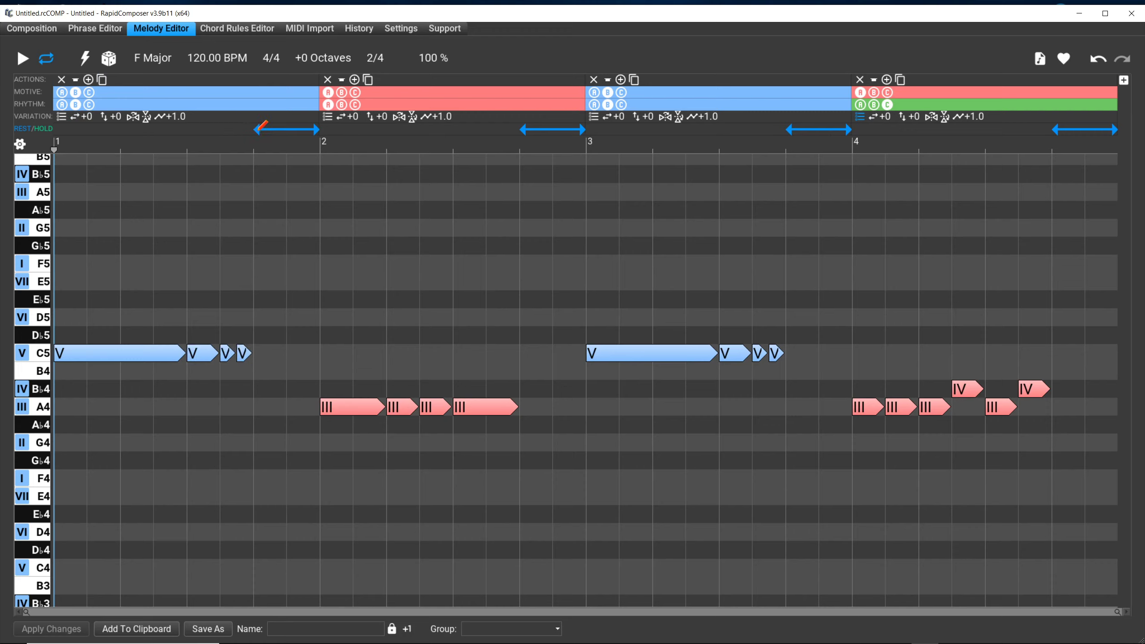
pyautogui.moveTo(259, 130)
pyautogui.mouseDown()
pyautogui.moveTo(202, 133)
pyautogui.moveTo(219, 130)
pyautogui.mouseUp()
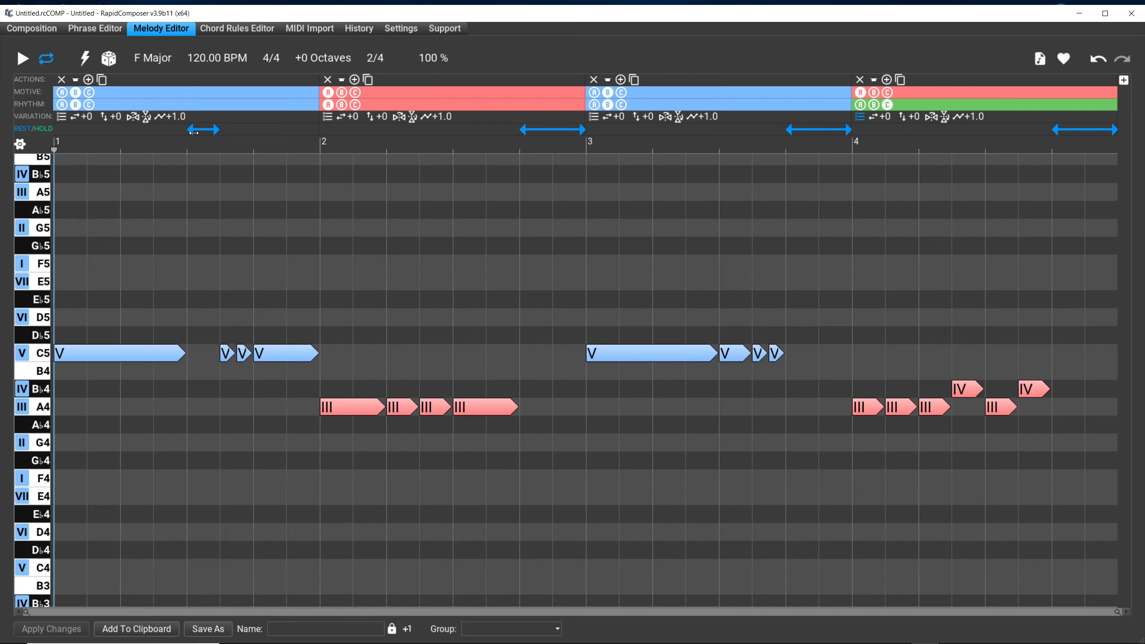
pyautogui.moveTo(203, 130); pyautogui.dragTo(293, 144)
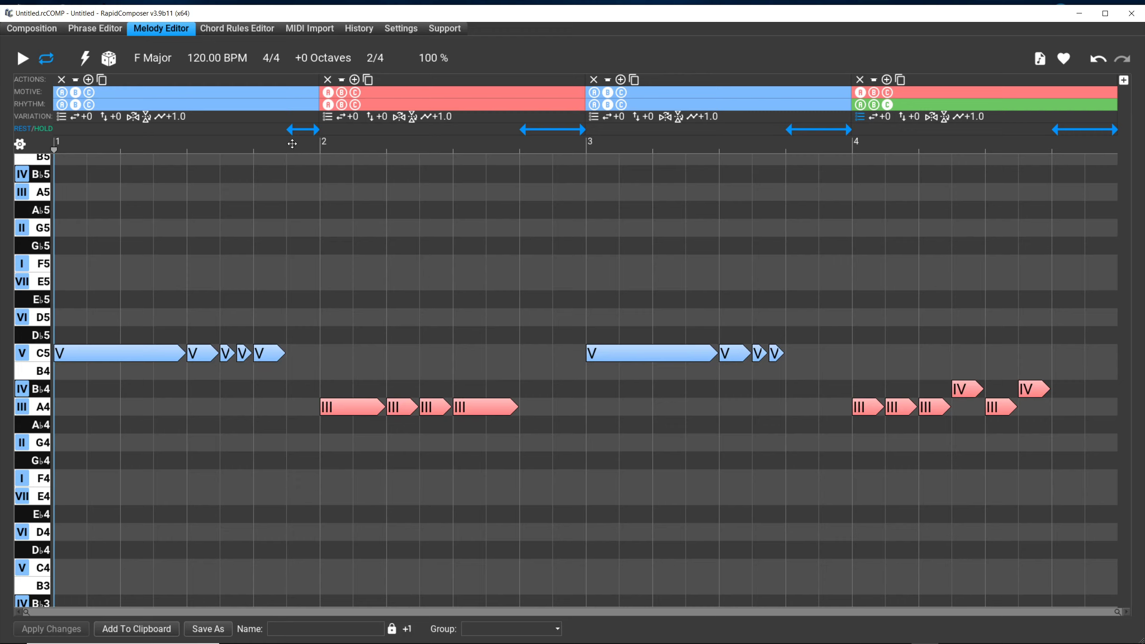
pyautogui.moveTo(293, 130)
pyautogui.mouseDown()
pyautogui.moveTo(216, 132)
pyautogui.moveTo(292, 131)
pyautogui.mouseUp()
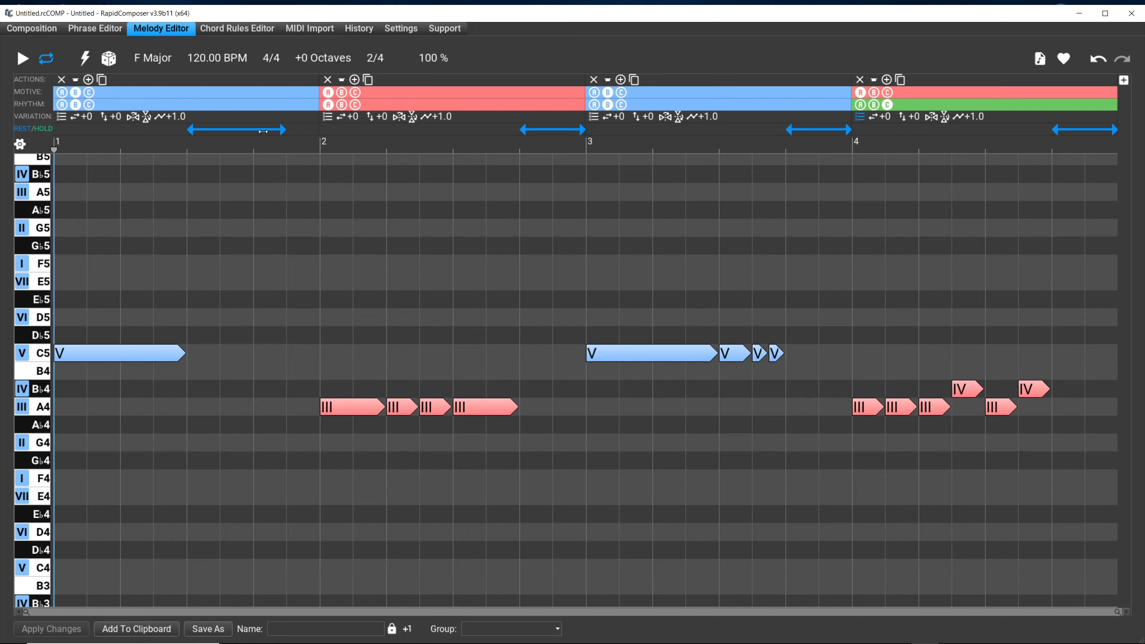
pyautogui.moveTo(264, 131); pyautogui.dragTo(237, 133)
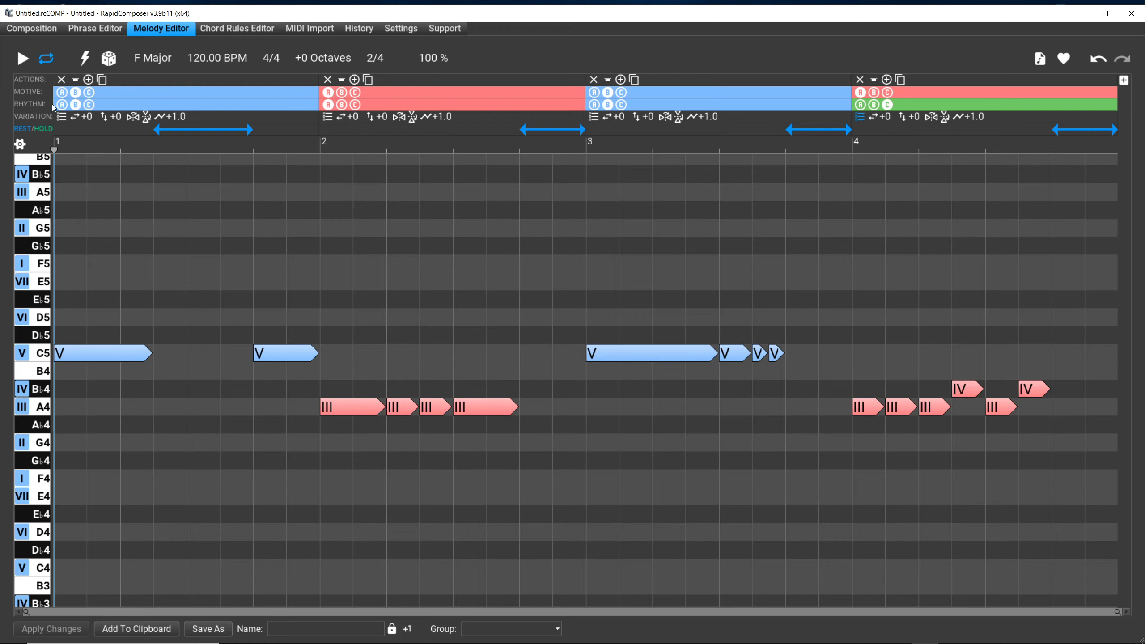
# Check the variation probabilities in the generation options and generate seven new four-bar melodies with Use Rest at 100 %
pyautogui.click(82, 62)
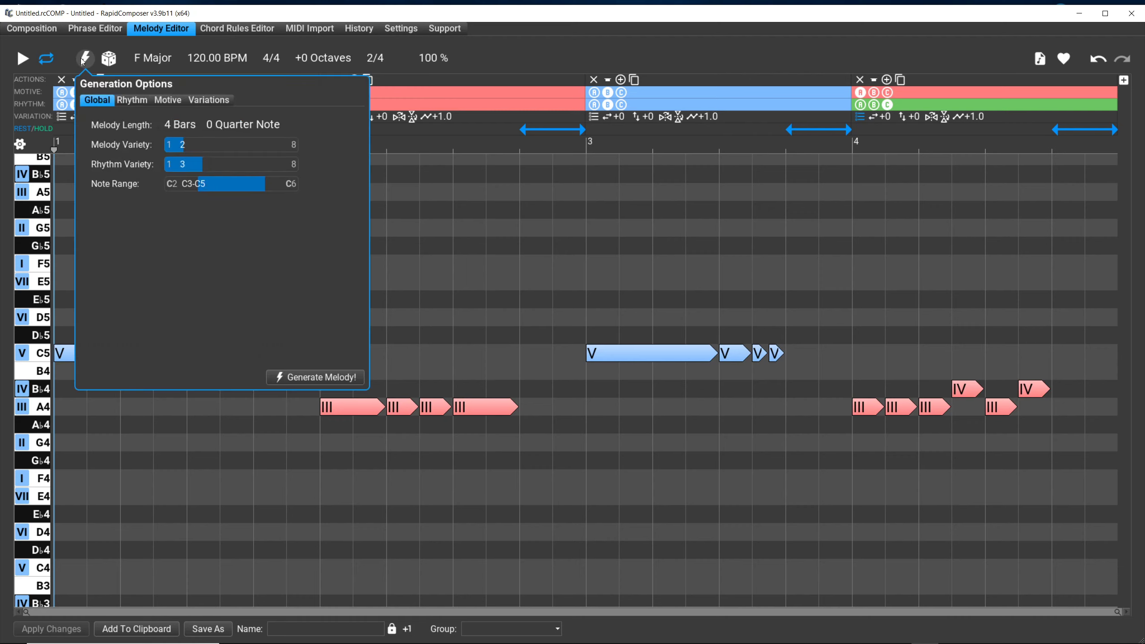
pyautogui.click(198, 101)
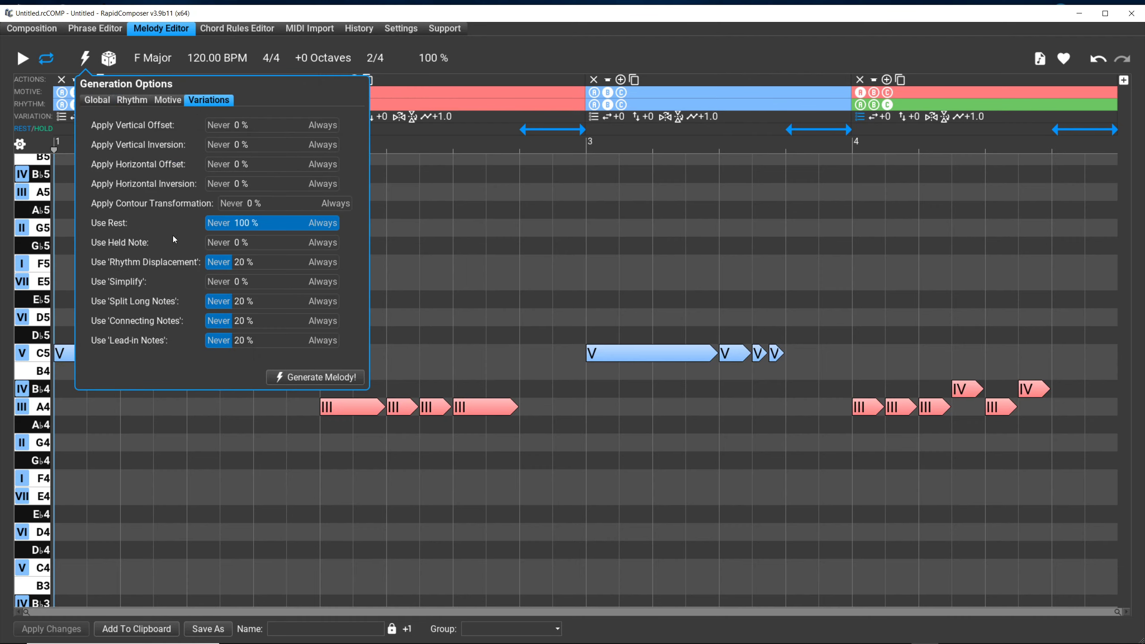
pyautogui.click(411, 79)
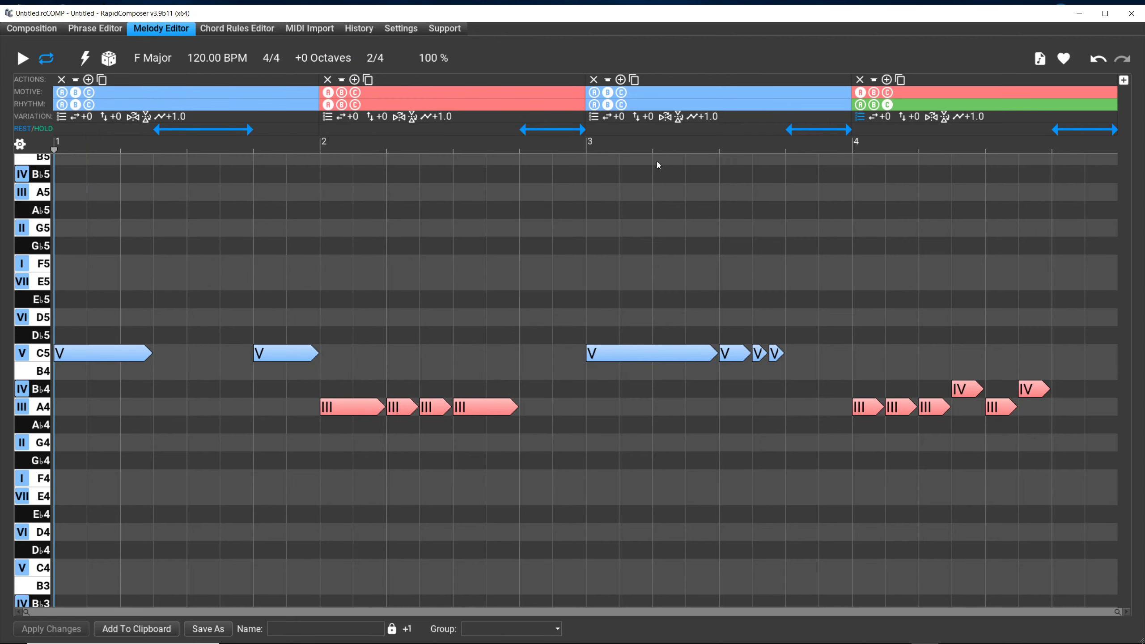
pyautogui.click(89, 57)
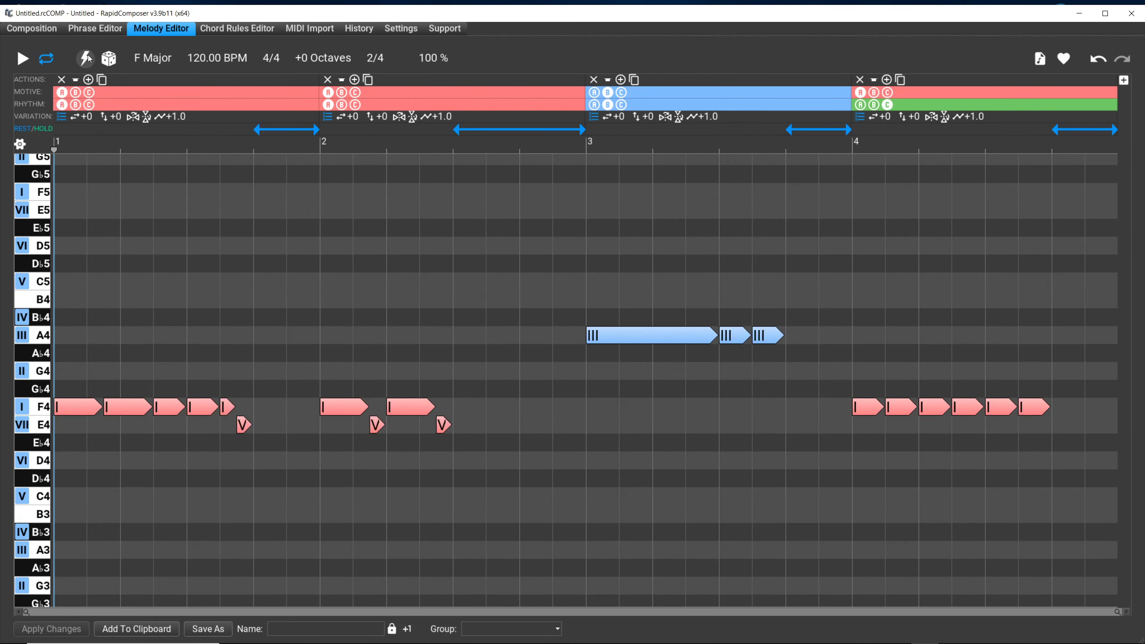
pyautogui.click(89, 57)
pyautogui.click(88, 56)
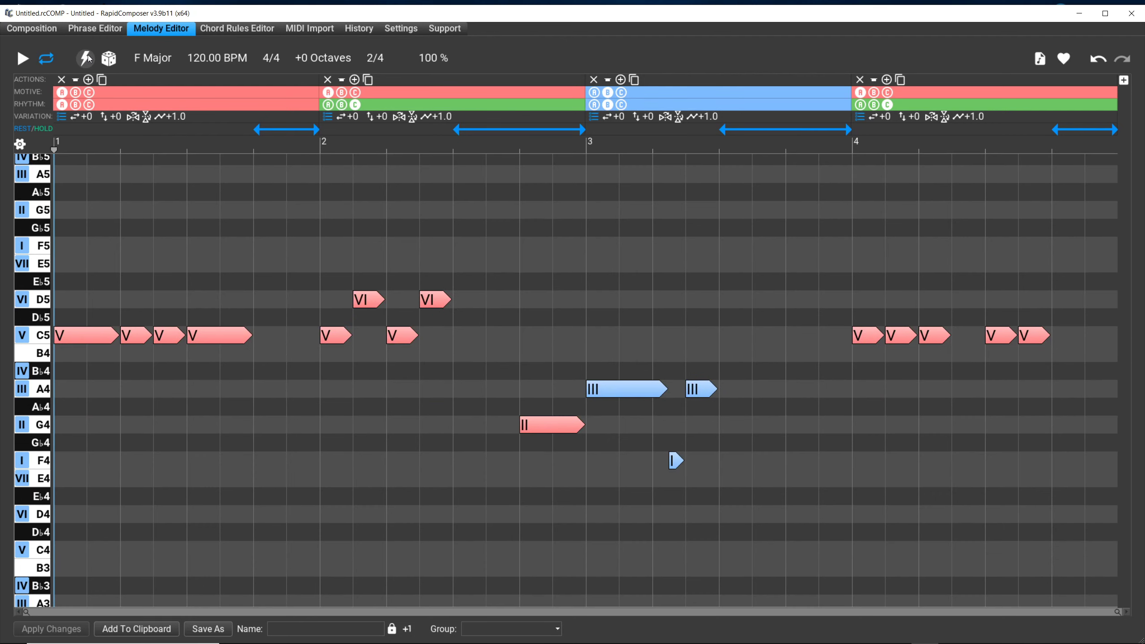
pyautogui.click(89, 56)
pyautogui.click(89, 57)
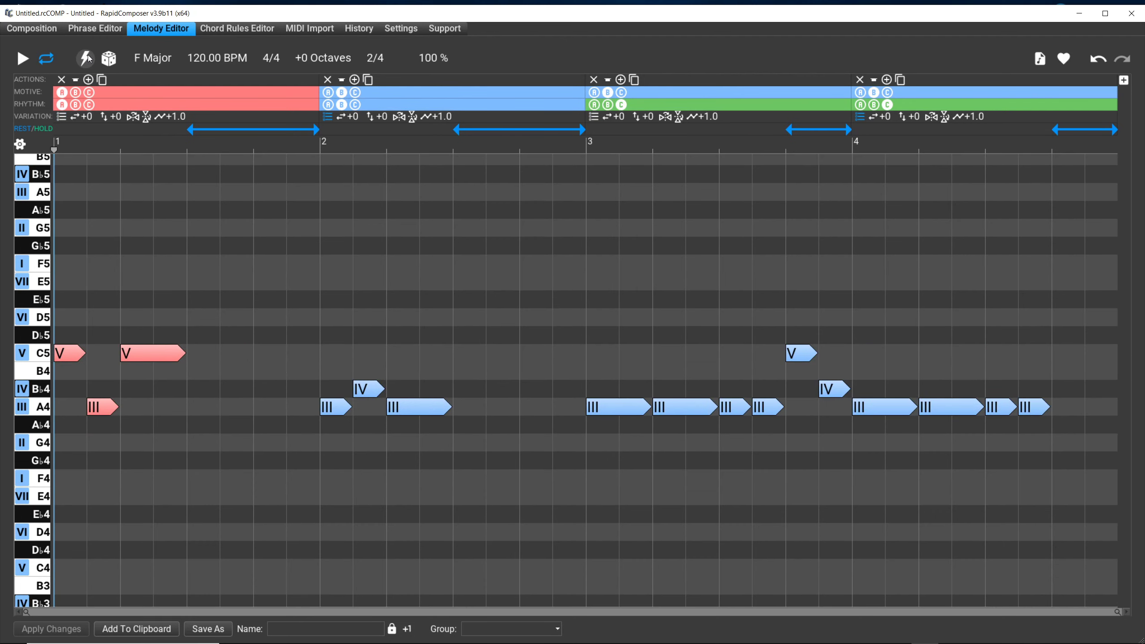
pyautogui.click(89, 58)
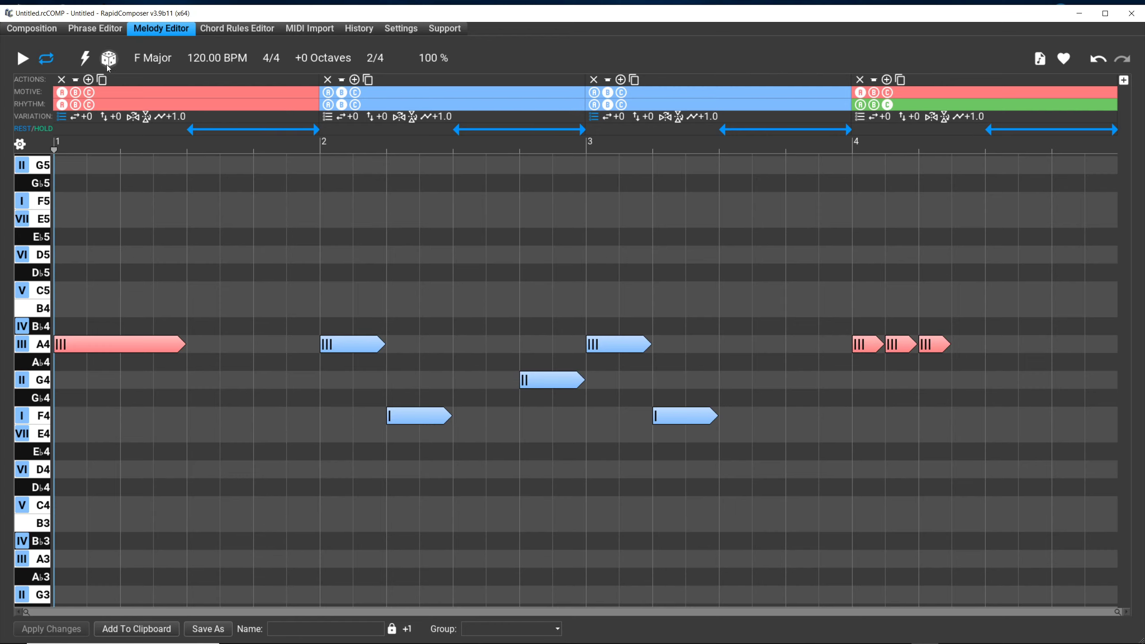
pyautogui.click(87, 57)
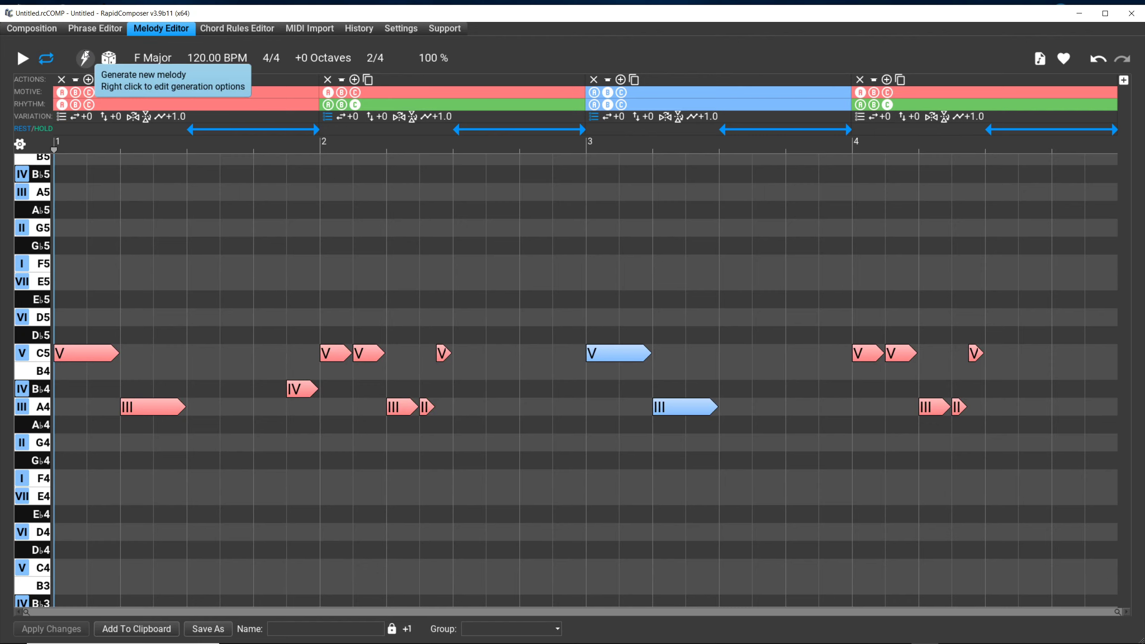
# Set Use Rest to 0 % in the variation generation options
pyautogui.rightClick(85, 58)
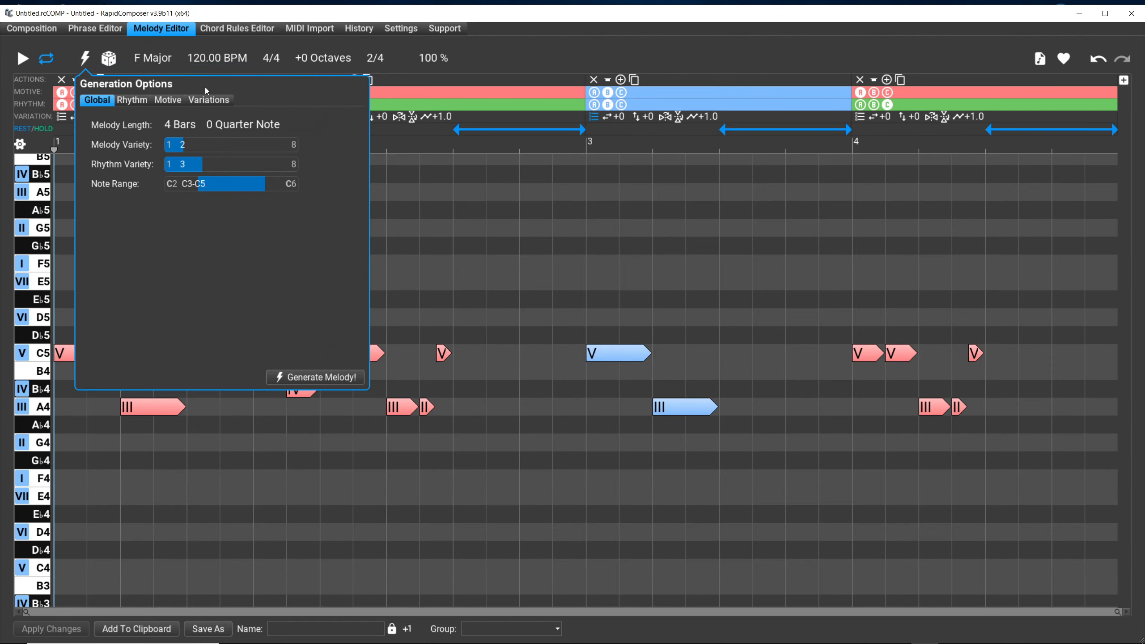
pyautogui.click(209, 101)
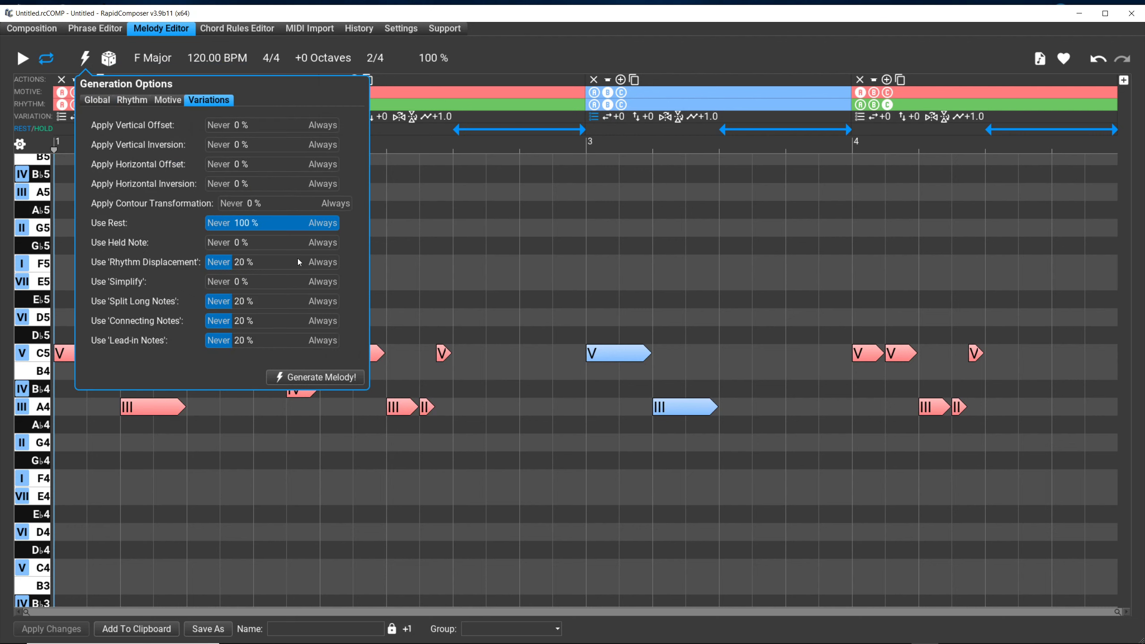
pyautogui.moveTo(338, 228); pyautogui.dragTo(176, 229)
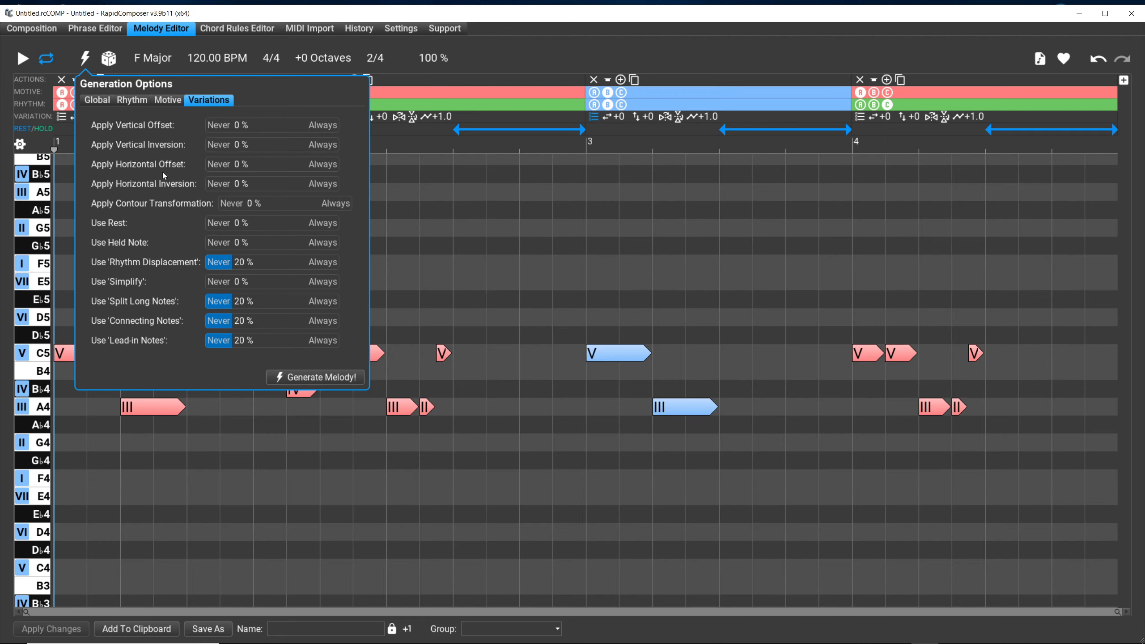
# Look over the Global, Rhythm and Motive generation options
pyautogui.click(94, 101)
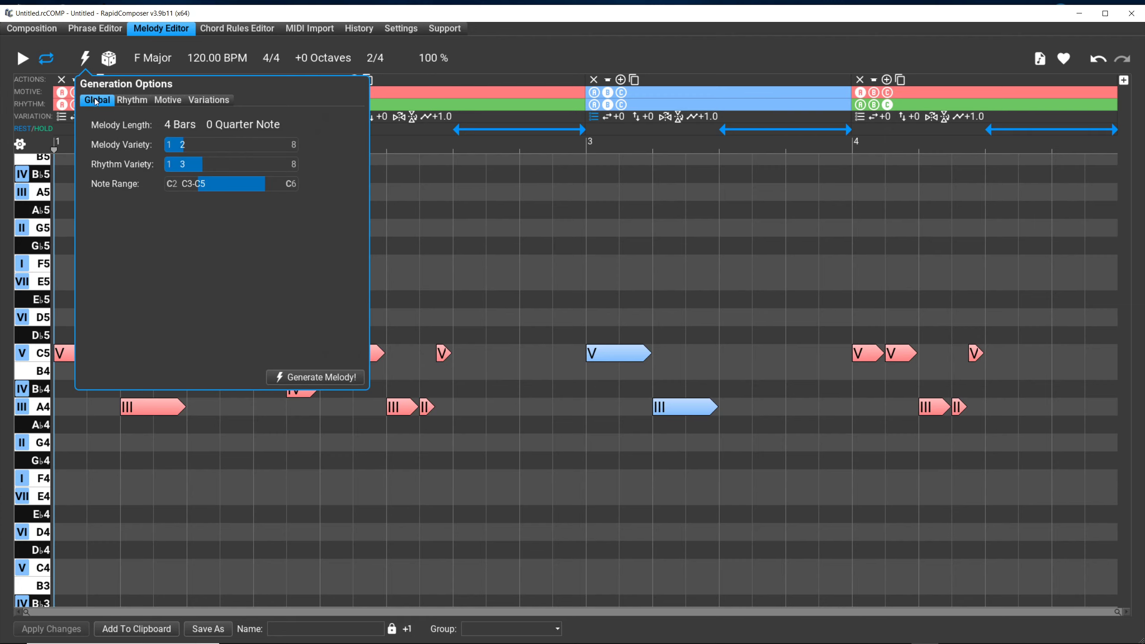
pyautogui.click(125, 101)
pyautogui.click(161, 101)
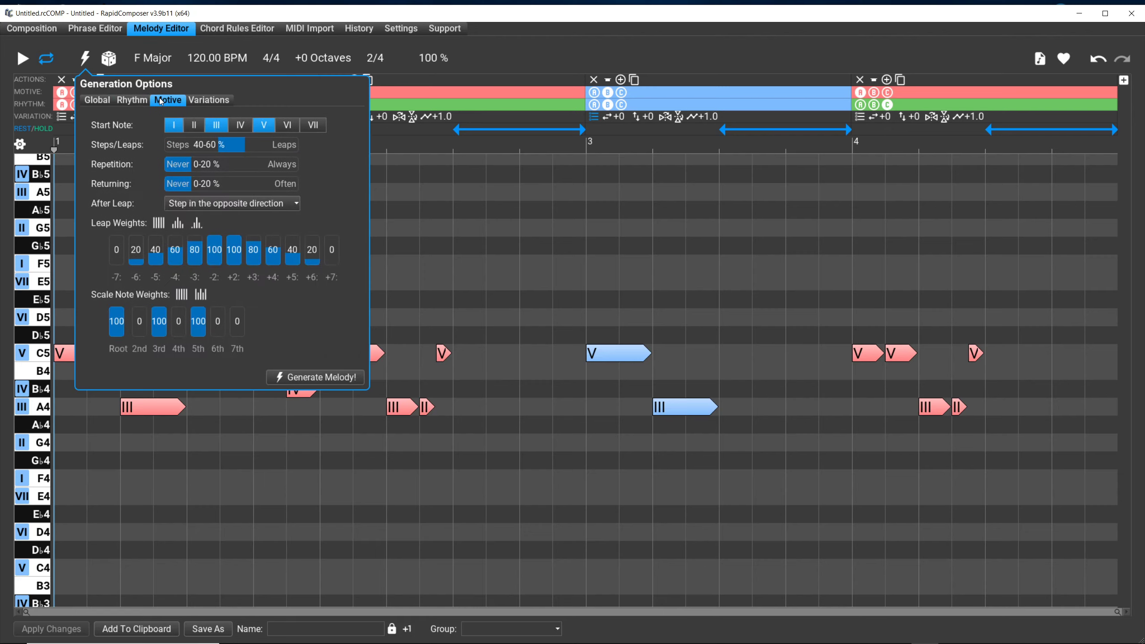
pyautogui.click(109, 101)
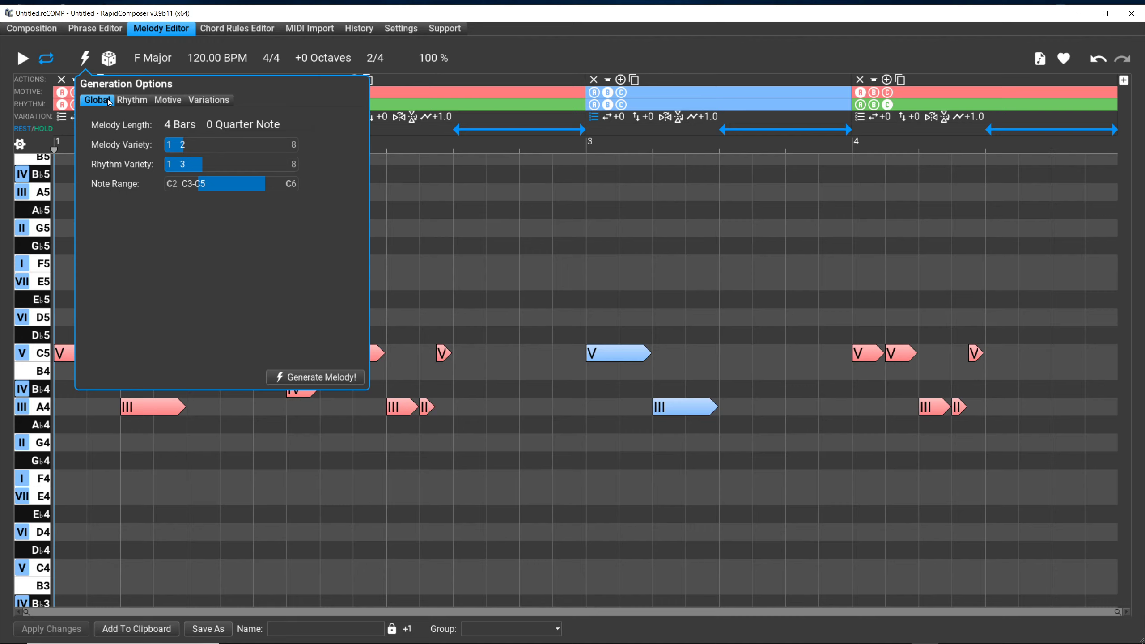
pyautogui.click(414, 74)
# Set Use Held Note to 100 % and Rhythm Displacement, Split Long Notes, Connecting Notes and Lead-in Notes to 0 %, and generate a new melody
pyautogui.click(207, 102)
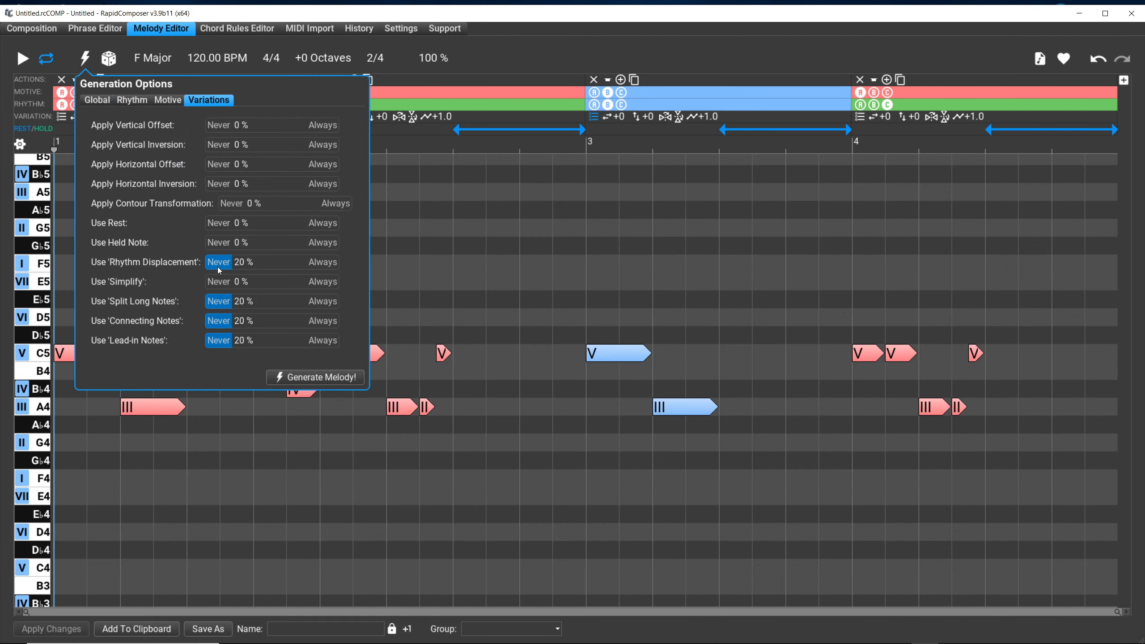
pyautogui.moveTo(212, 247); pyautogui.dragTo(353, 250)
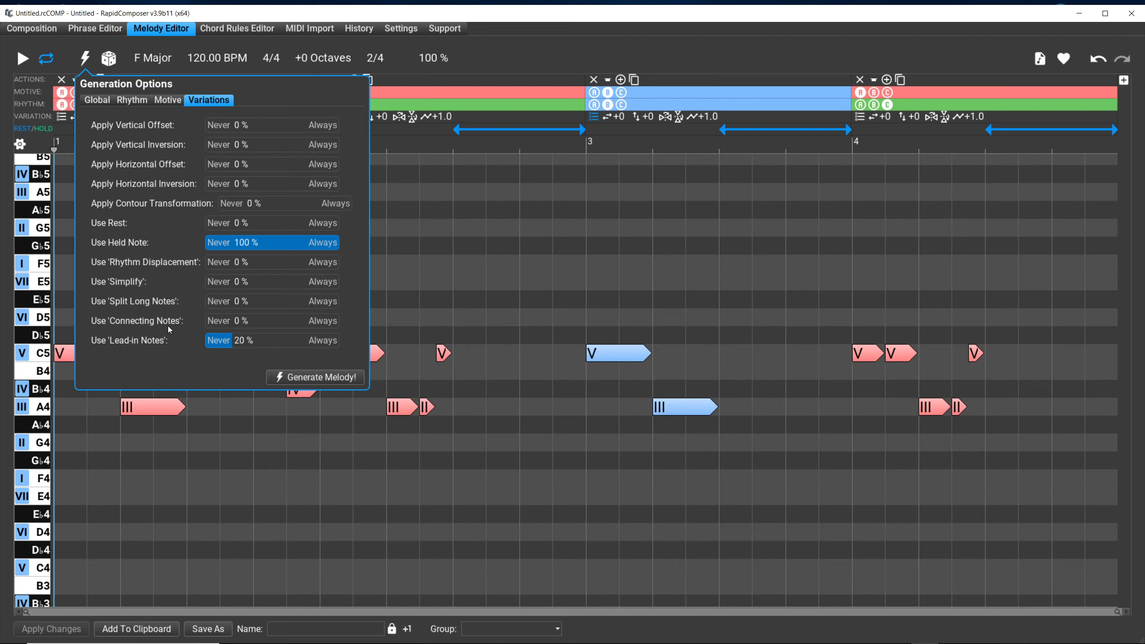
pyautogui.moveTo(231, 340); pyautogui.dragTo(176, 337)
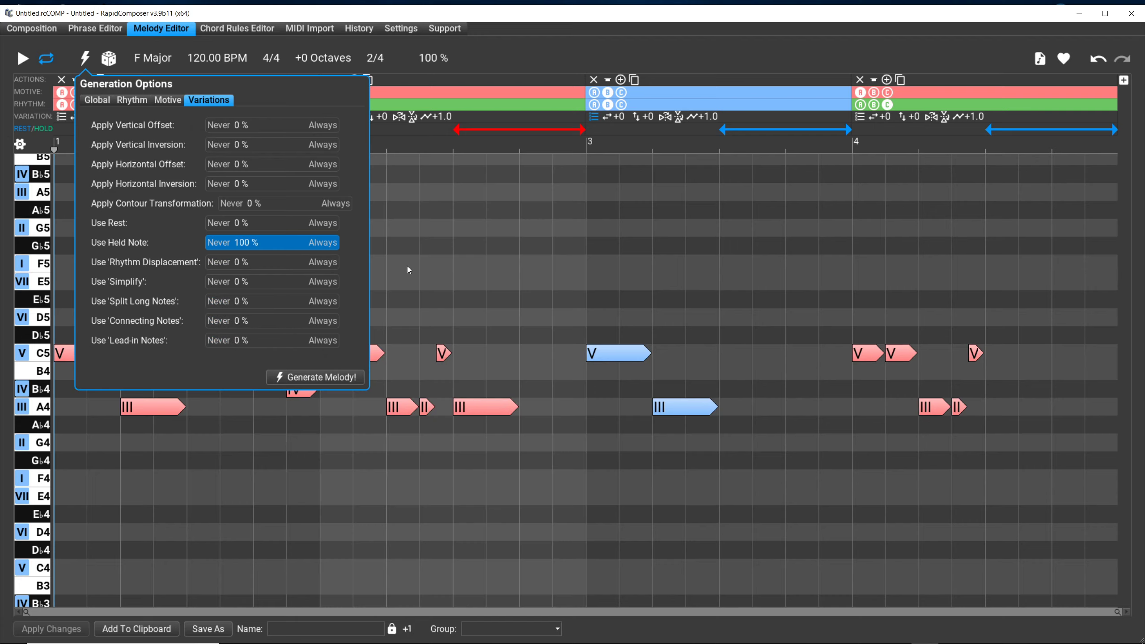
pyautogui.click(302, 376)
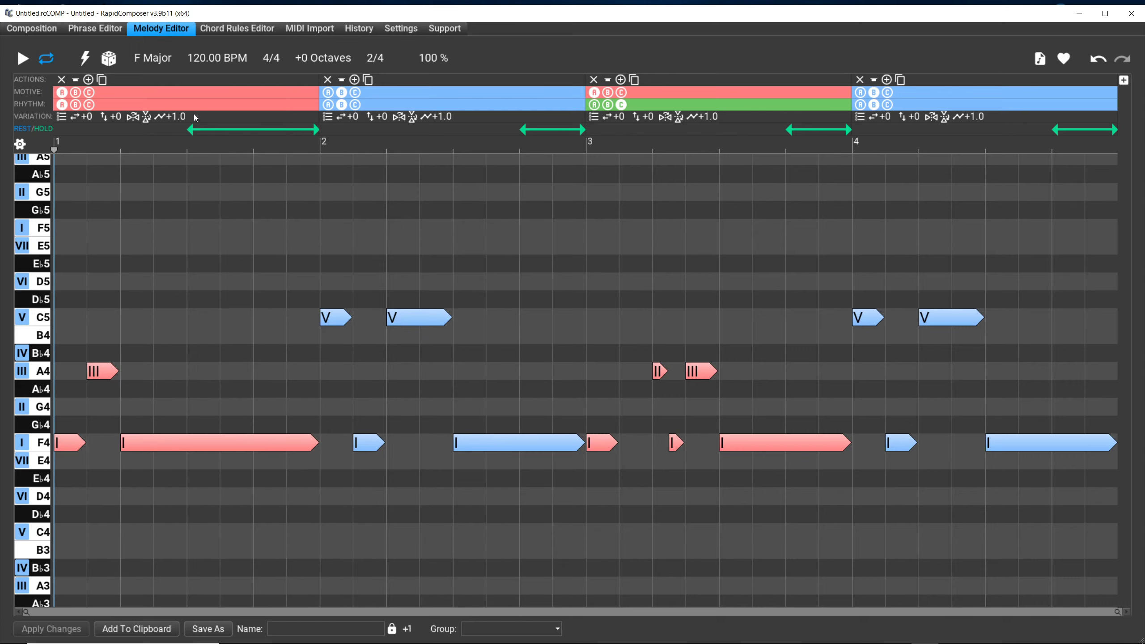
# Play the melody in a loop while comparing bar 1 without and with its held note, and stop playback
pyautogui.click(21, 59)
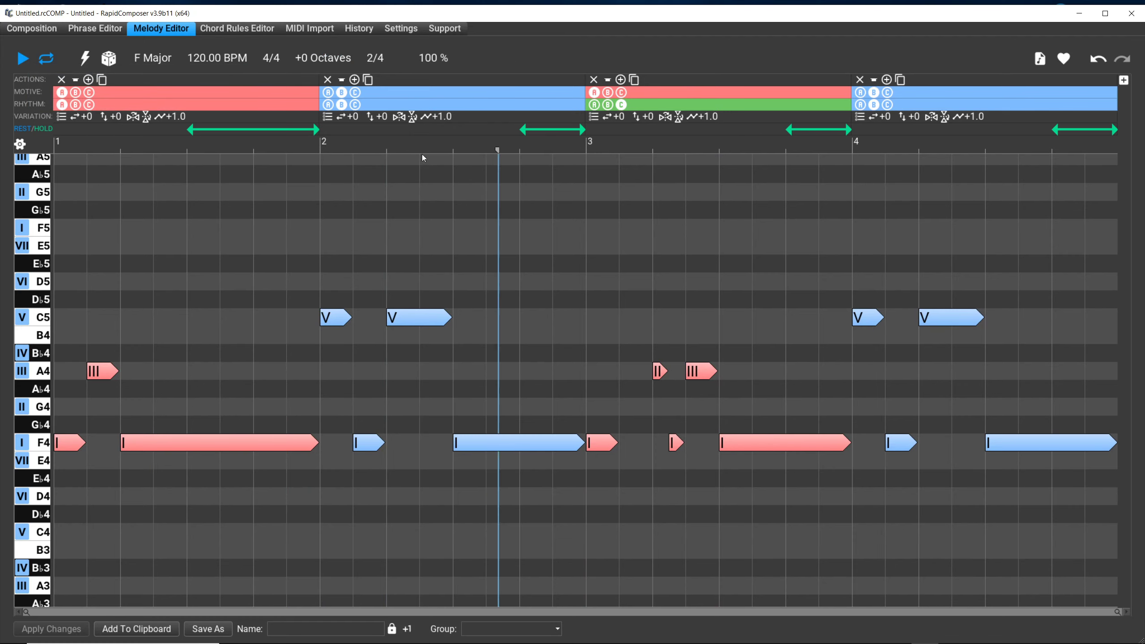
pyautogui.click(253, 130)
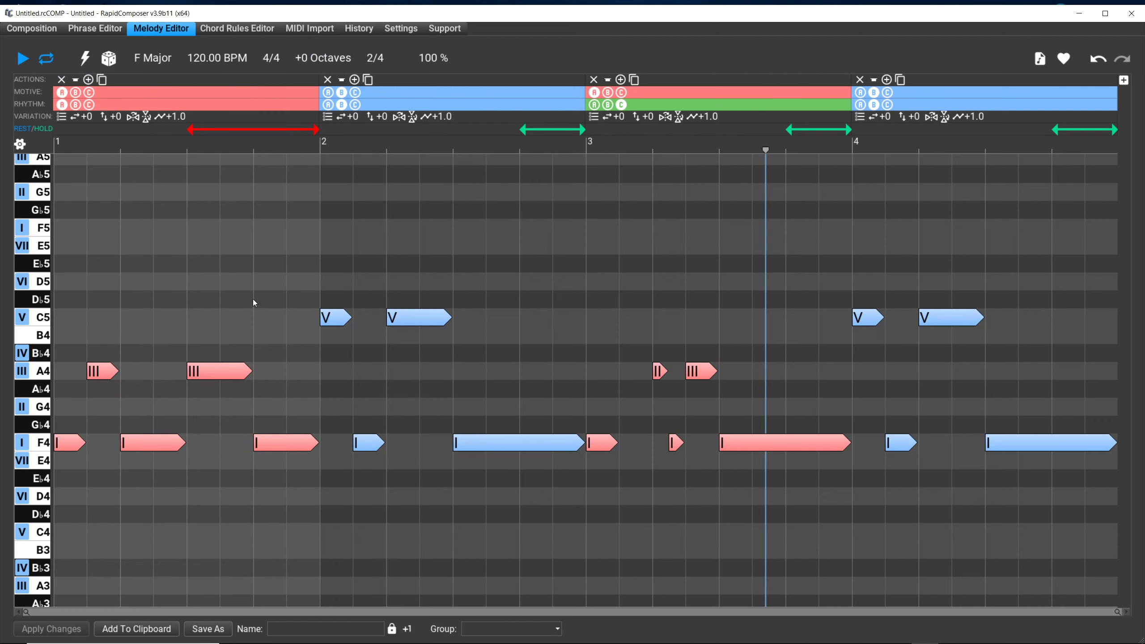
pyautogui.click(259, 130)
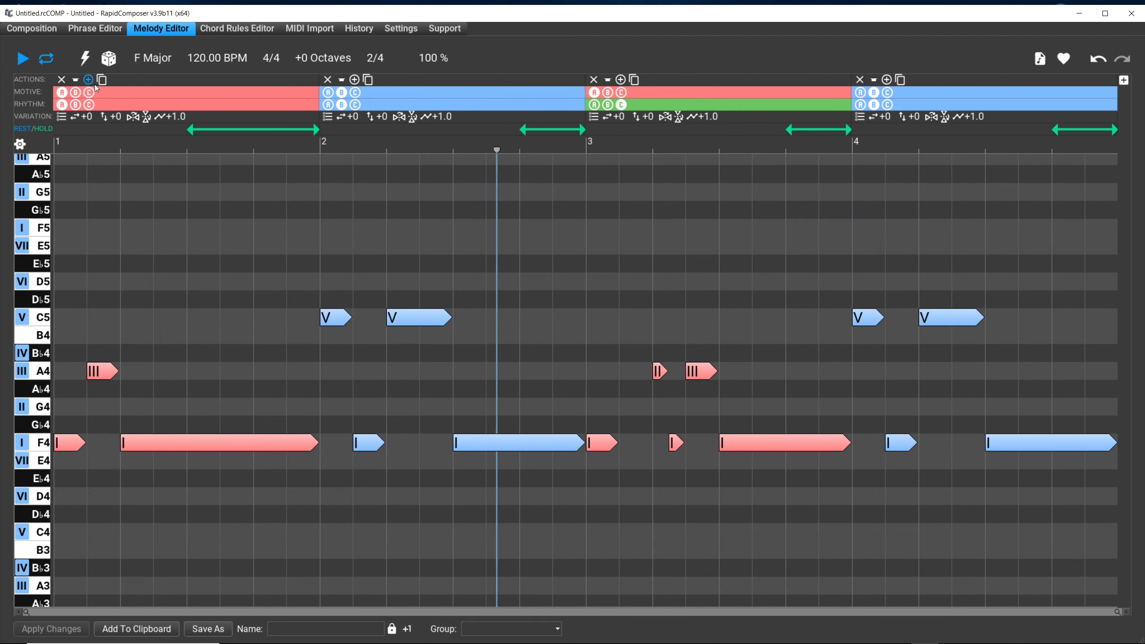
pyautogui.click(19, 58)
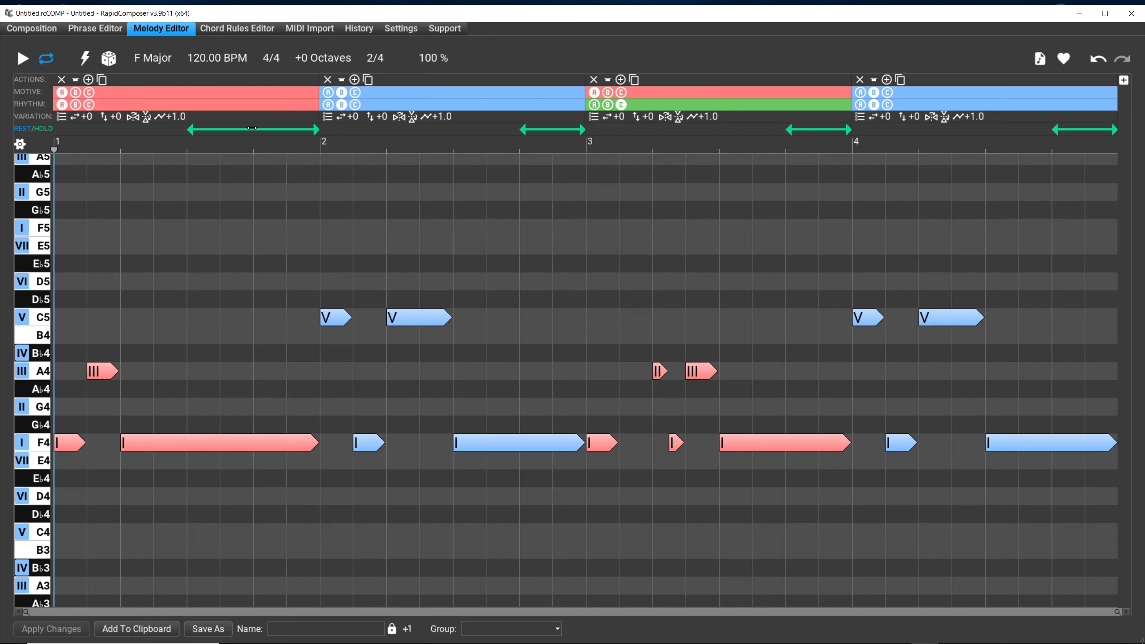
# Cycle bar 1's caesura repeatedly through none, rest and held note, ending on held note
pyautogui.click(252, 130)
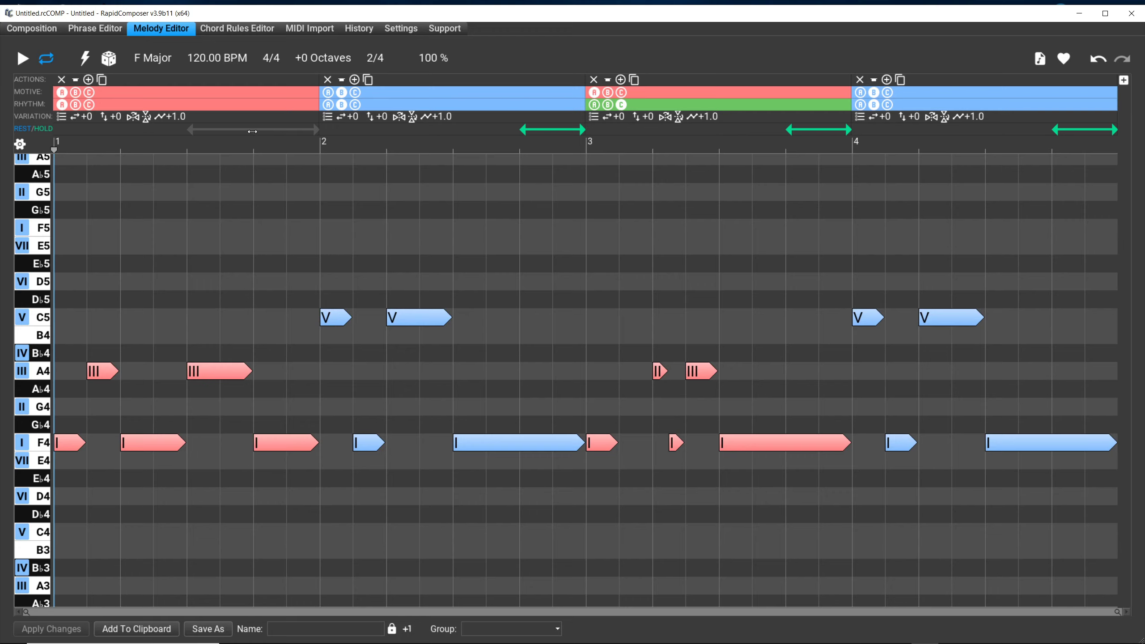
pyautogui.click(253, 129)
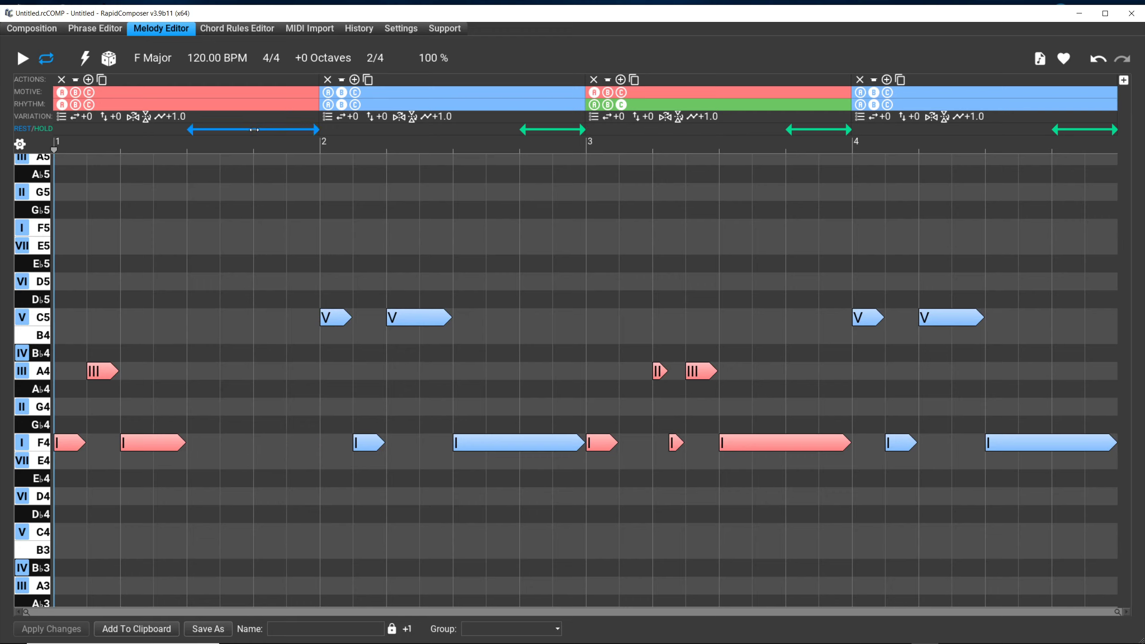
pyautogui.click(254, 129)
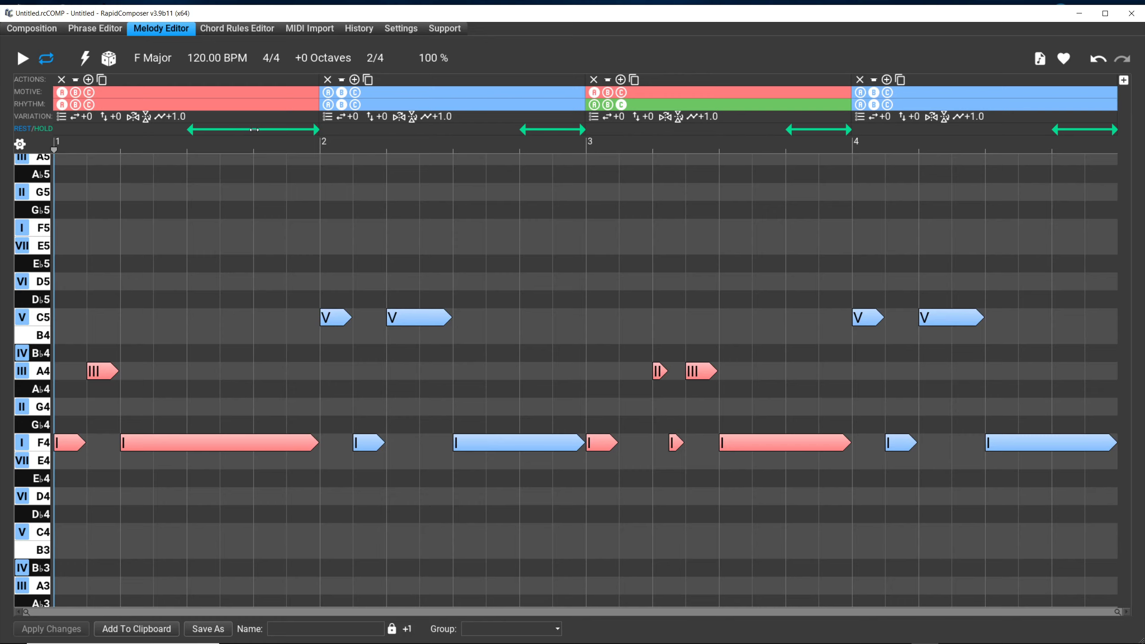
pyautogui.click(254, 130)
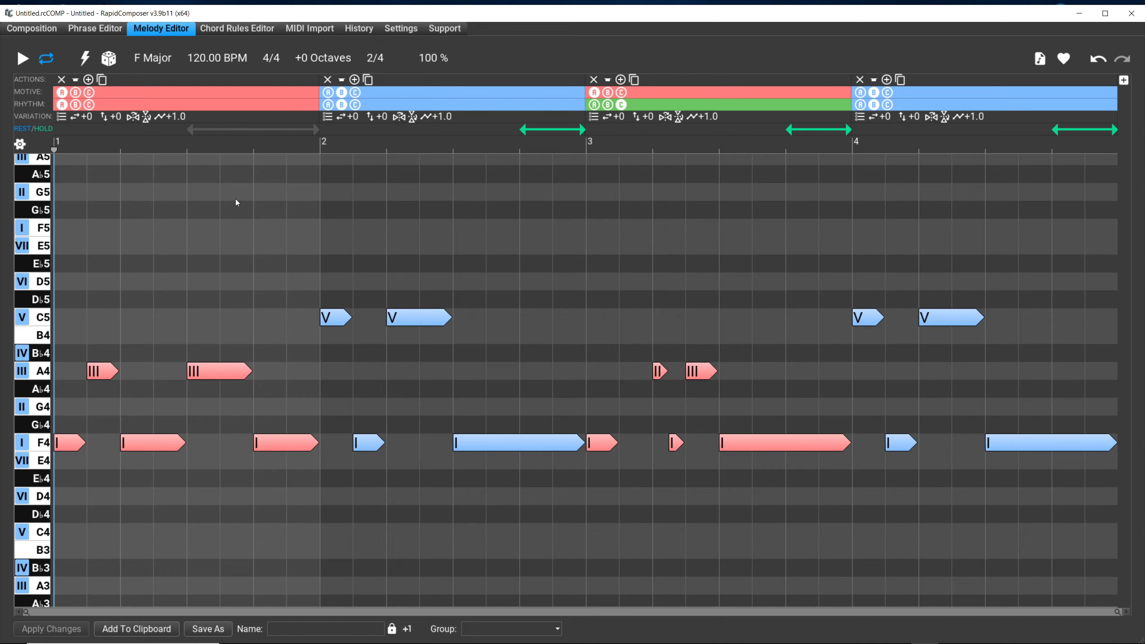
pyautogui.click(255, 130)
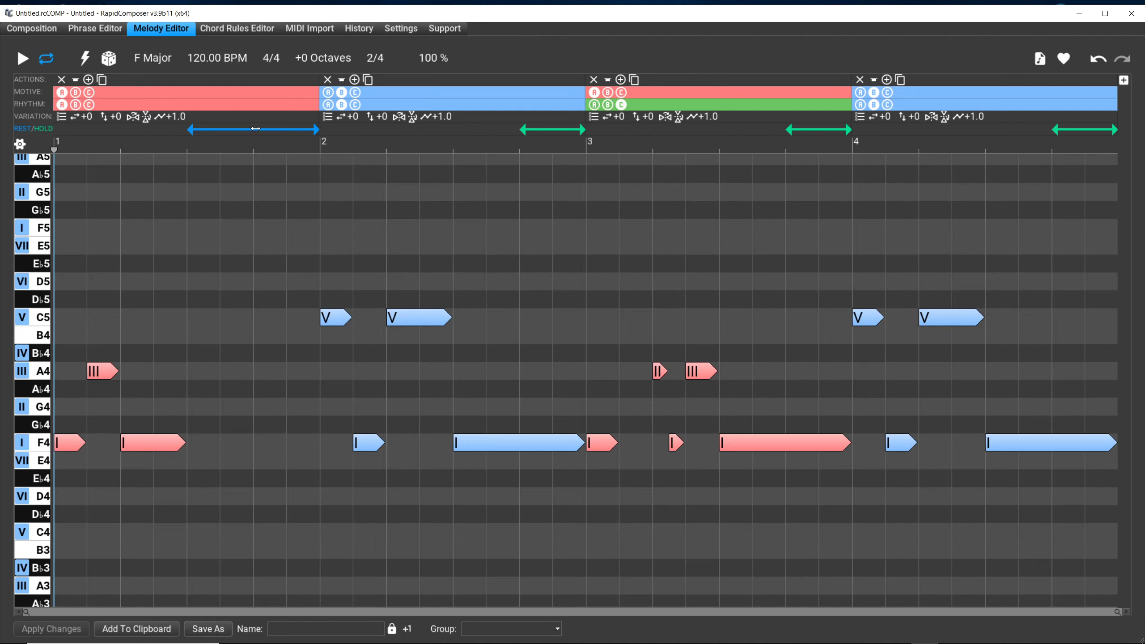
pyautogui.click(255, 130)
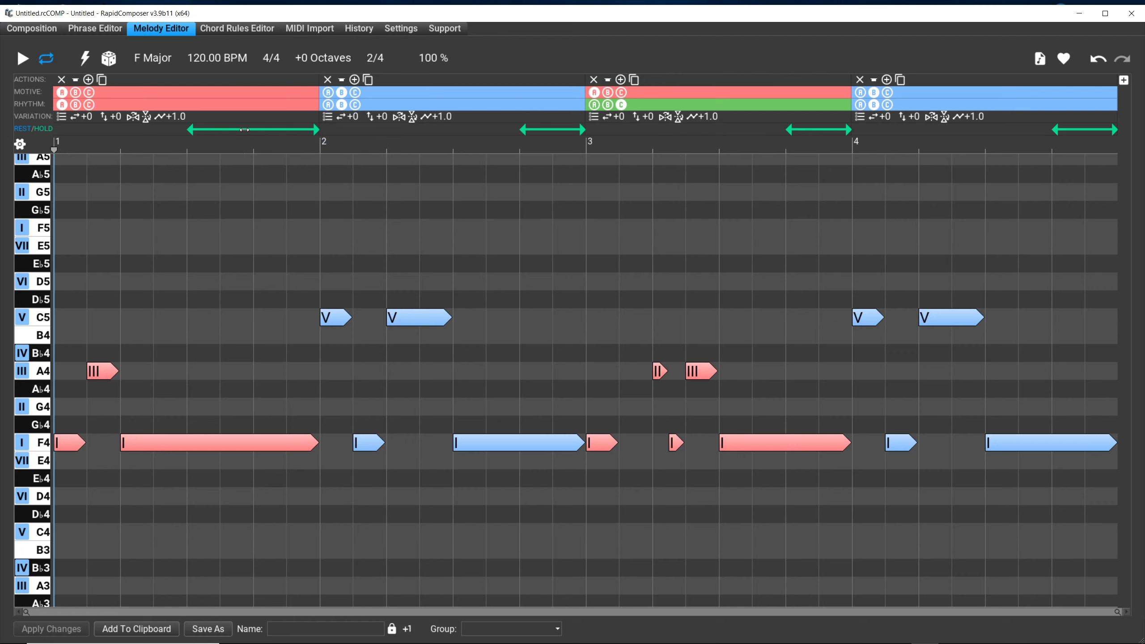
pyautogui.click(244, 130)
pyautogui.click(245, 129)
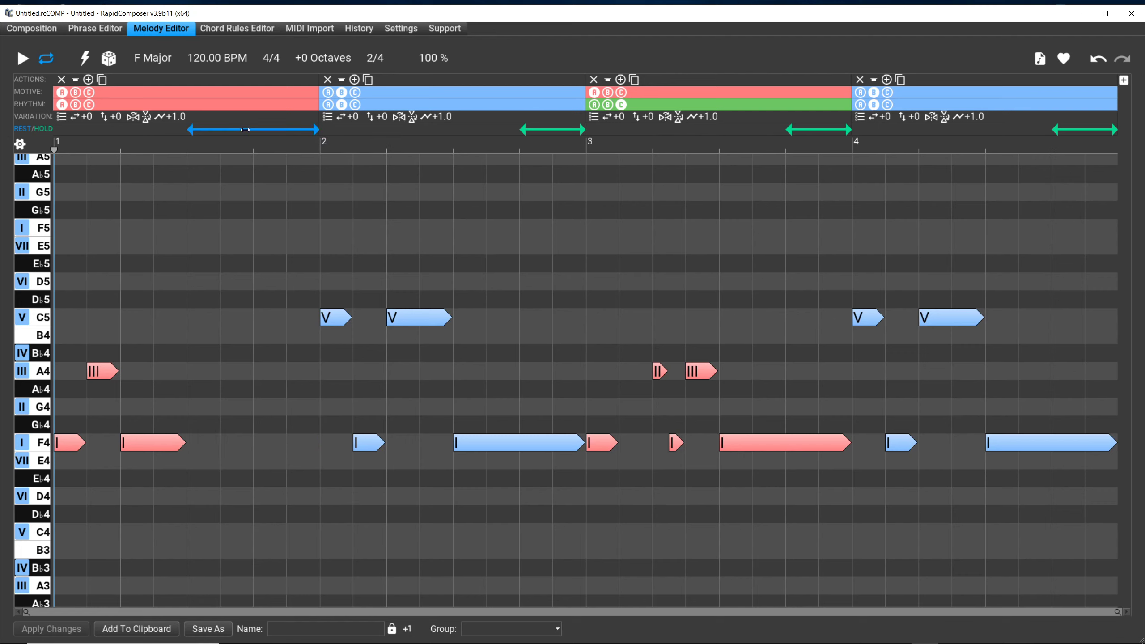
pyautogui.click(244, 129)
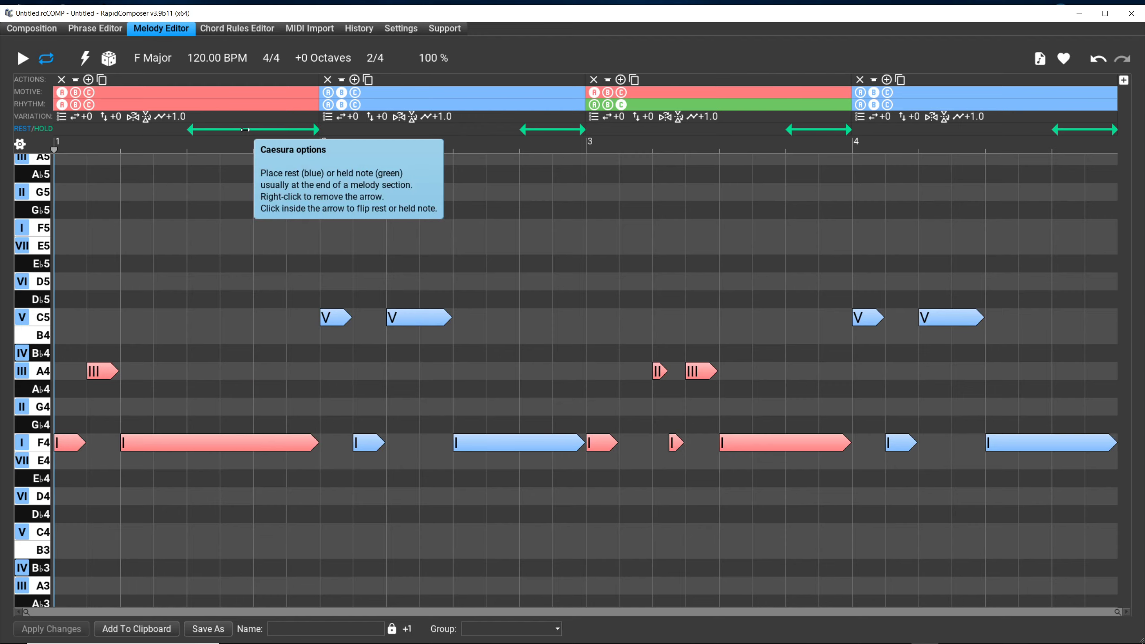
# Remove the held note from bar 1 to reveal the underlying notes, and restore it
pyautogui.rightClick(245, 130)
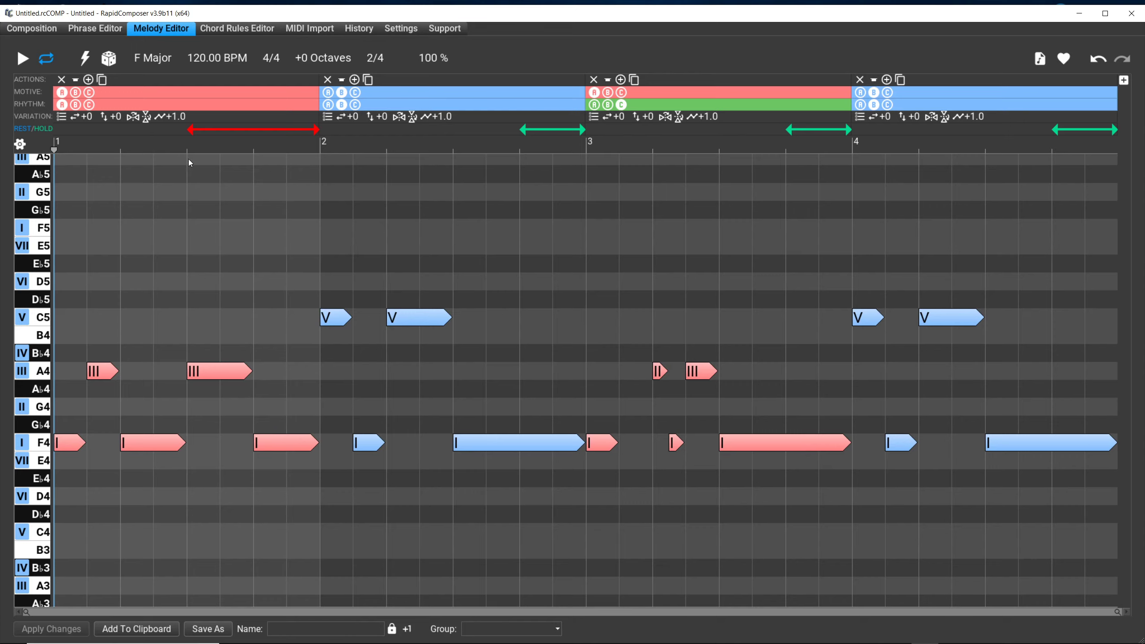
pyautogui.click(192, 132)
pyautogui.click(192, 131)
pyautogui.click(216, 131)
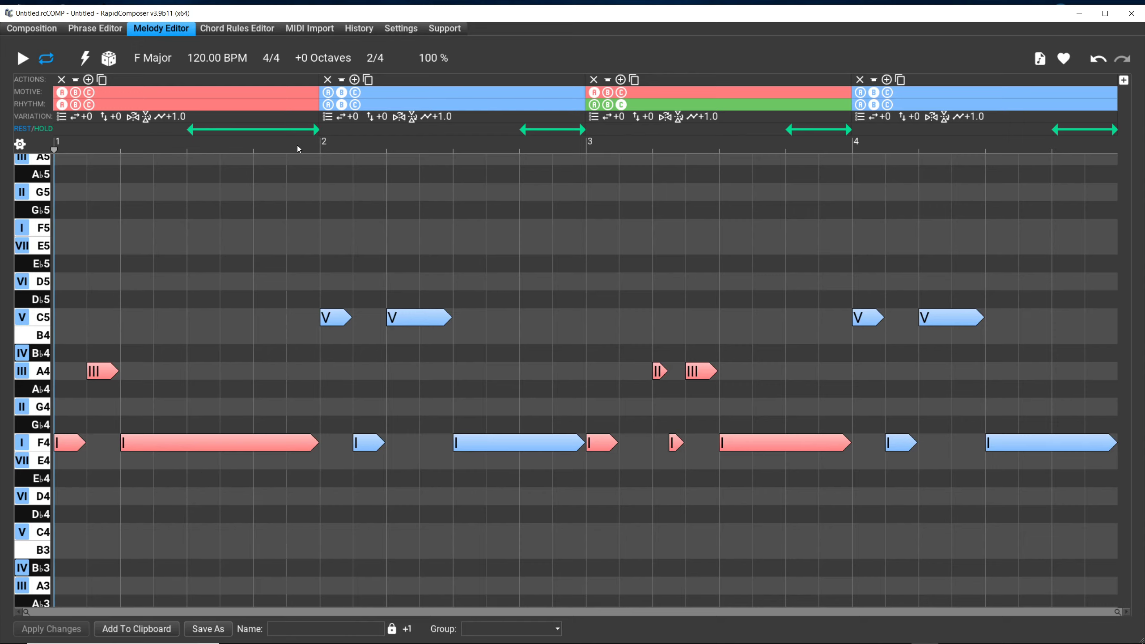
pyautogui.hotkey('ctrl', 'z')
# Shorten the first melody section to three beats with a one-beat held note at its end, and compare it with the hold switched off
pyautogui.moveTo(317, 131); pyautogui.dragTo(276, 134)
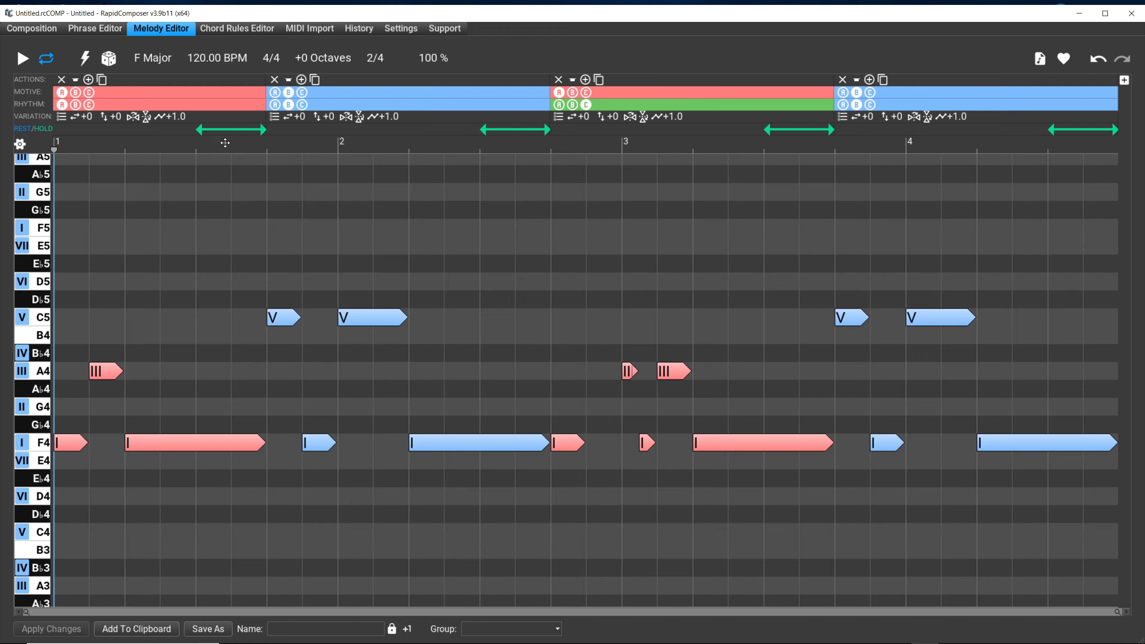
pyautogui.click(226, 130)
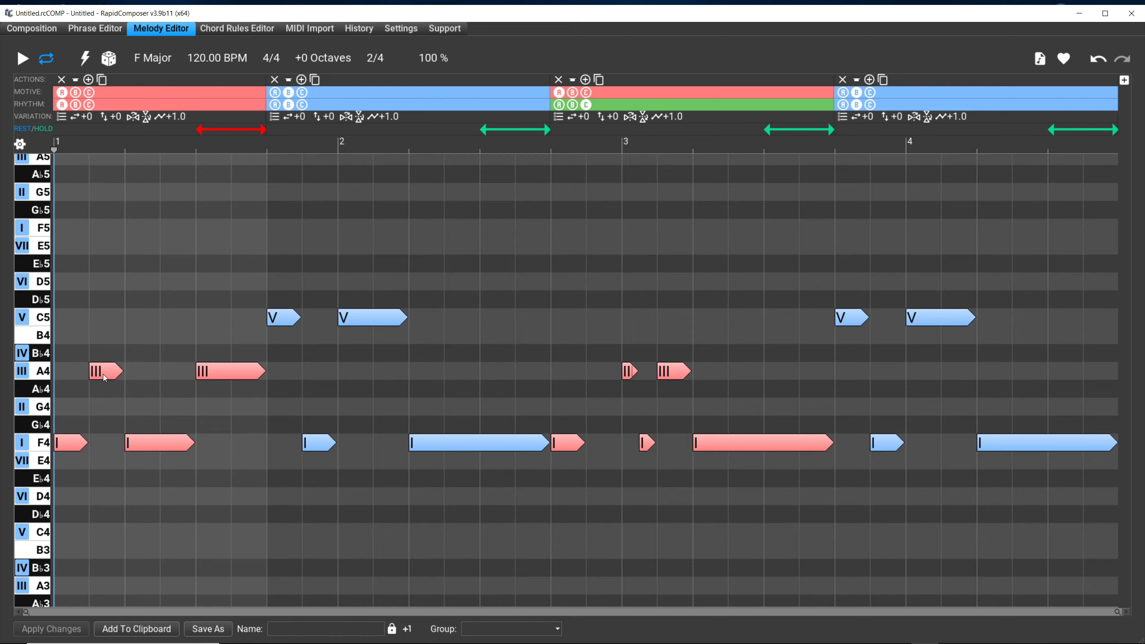
pyautogui.click(220, 129)
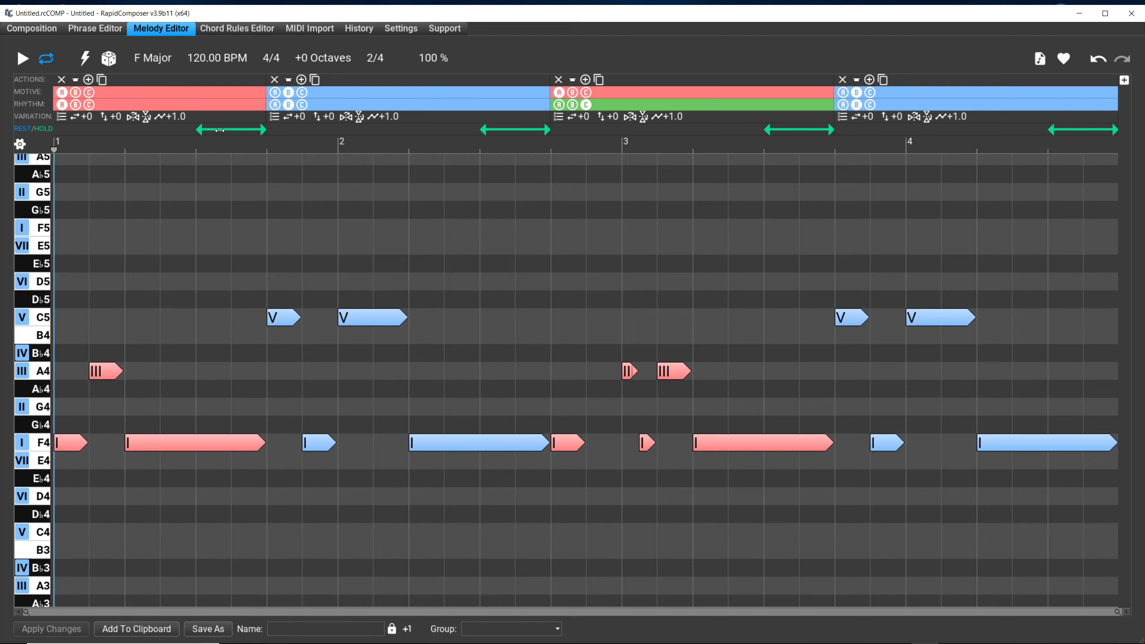
# Move the first section's held note to half a beat after the section start and shorten it to half a beat
pyautogui.moveTo(204, 128); pyautogui.dragTo(61, 129)
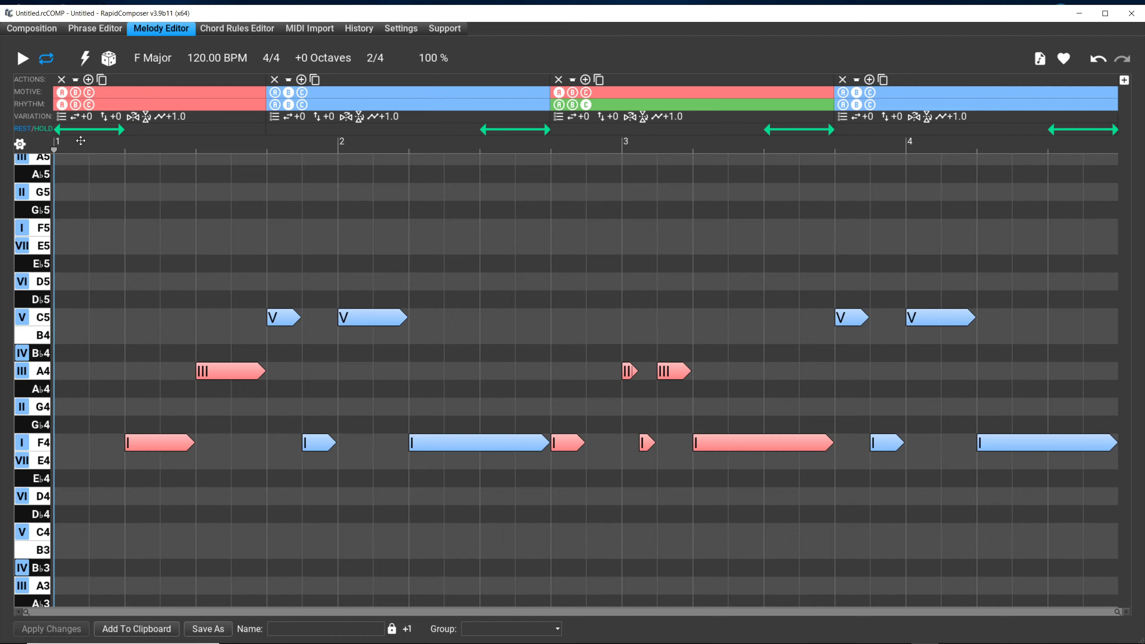
pyautogui.moveTo(84, 130); pyautogui.dragTo(118, 130)
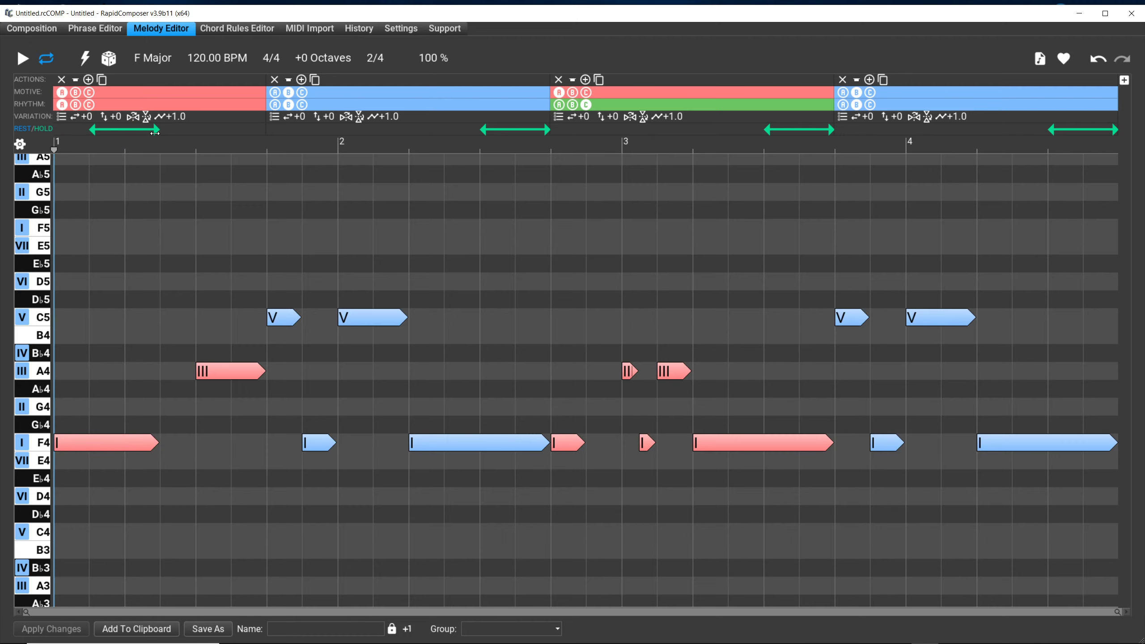
pyautogui.moveTo(136, 131)
pyautogui.mouseDown()
pyautogui.moveTo(161, 125)
pyautogui.moveTo(142, 122)
pyautogui.moveTo(132, 201)
pyautogui.mouseUp()
pyautogui.moveTo(138, 253); pyautogui.dragTo(192, 118)
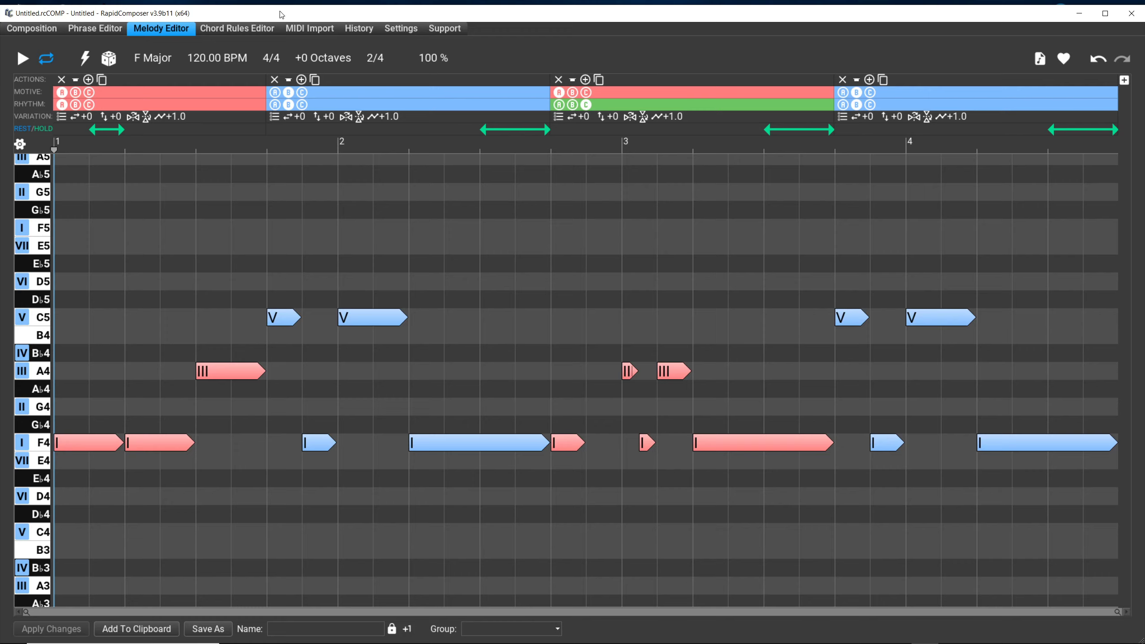
# Compare the first section with and without its shortened held note, and remove the held note
pyautogui.moveTo(287, 6); pyautogui.dragTo(156, 450)
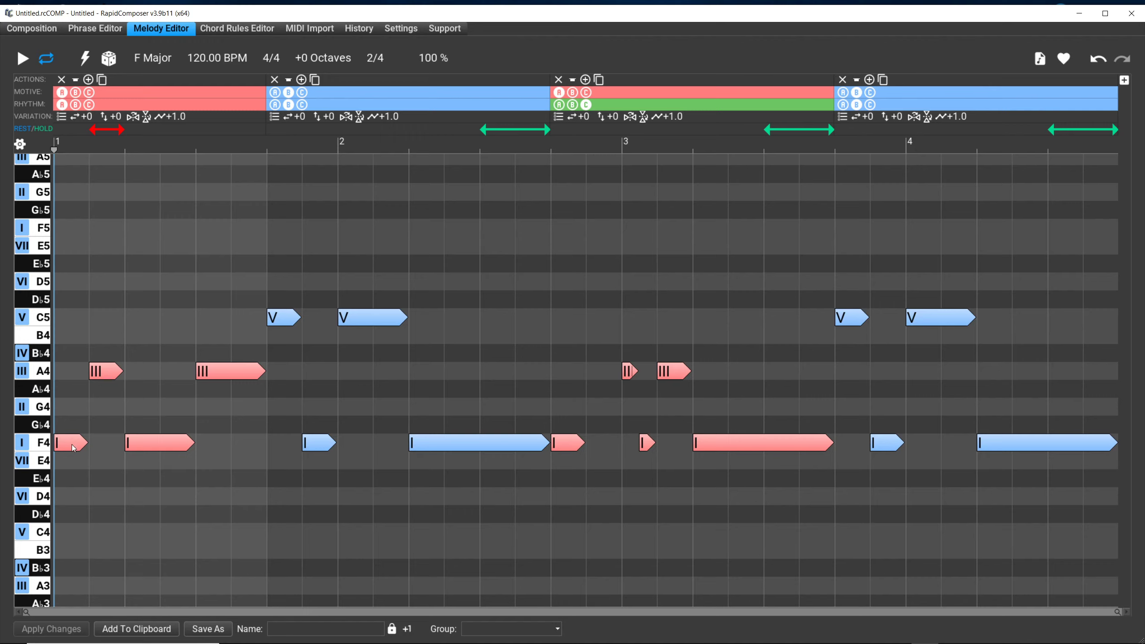
pyautogui.click(108, 130)
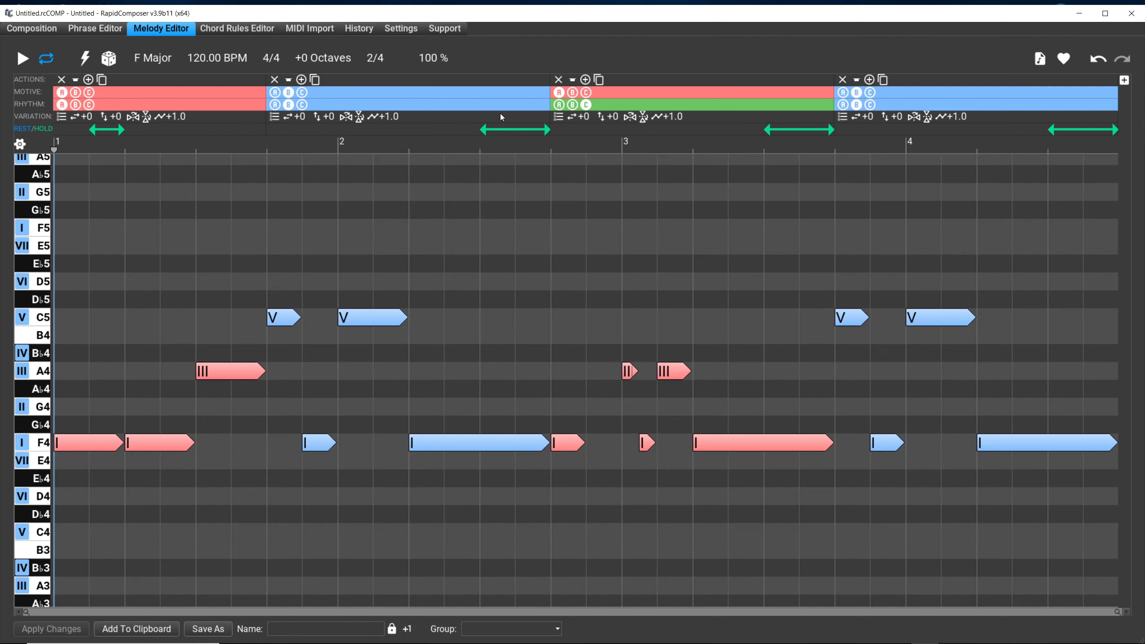
pyautogui.doubleClick(107, 130)
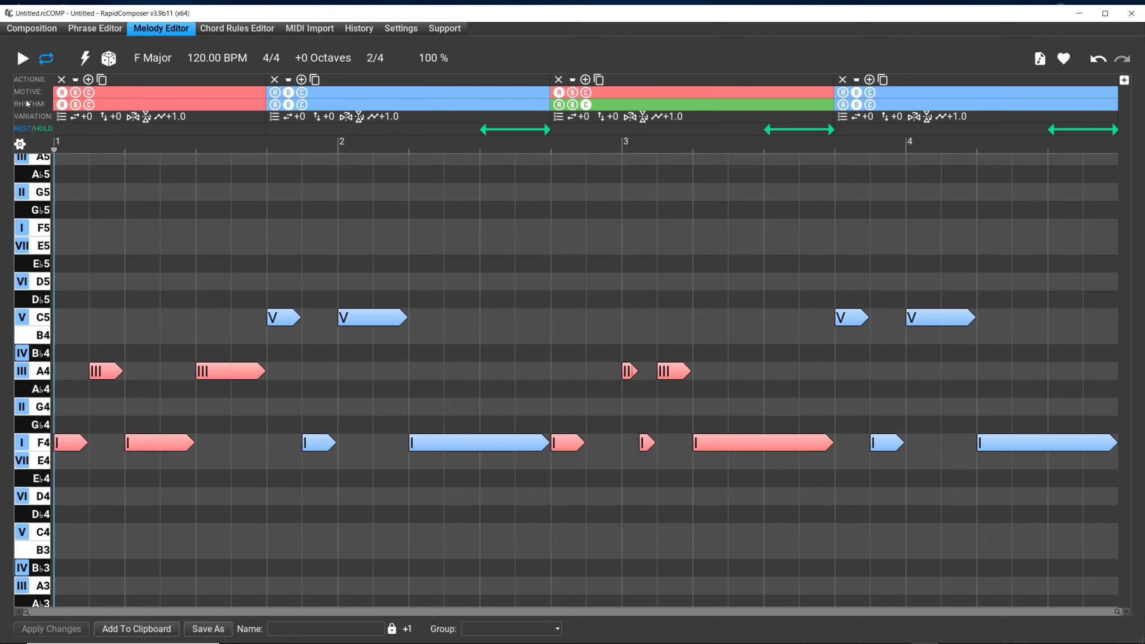
# Generate two new melodies with Use Held Note at 100 %
pyautogui.click(85, 59)
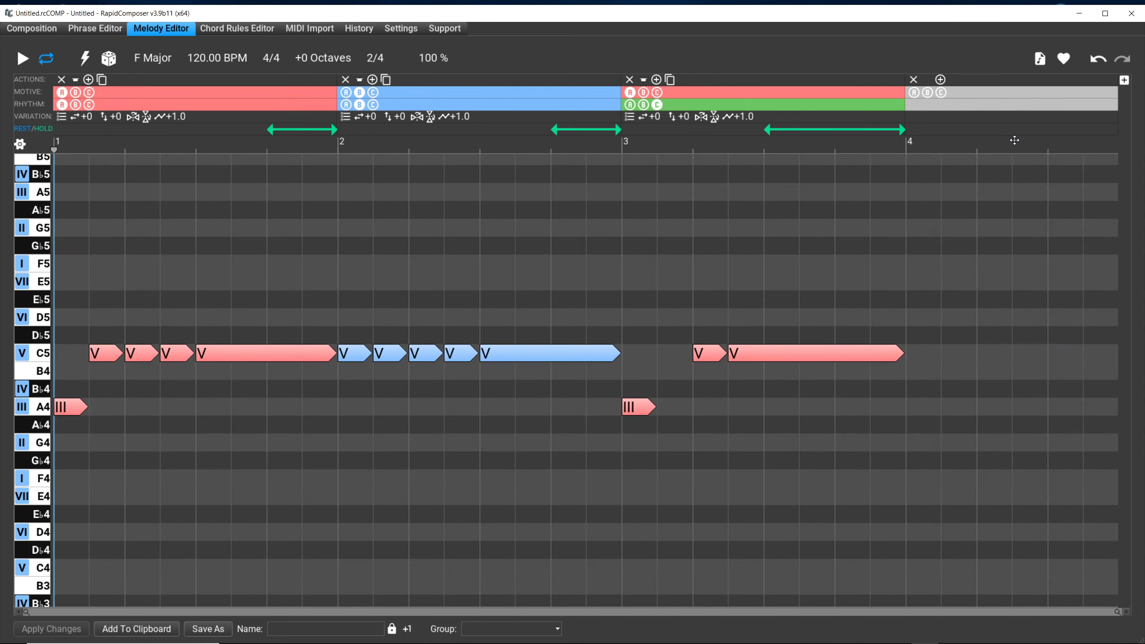
pyautogui.click(89, 62)
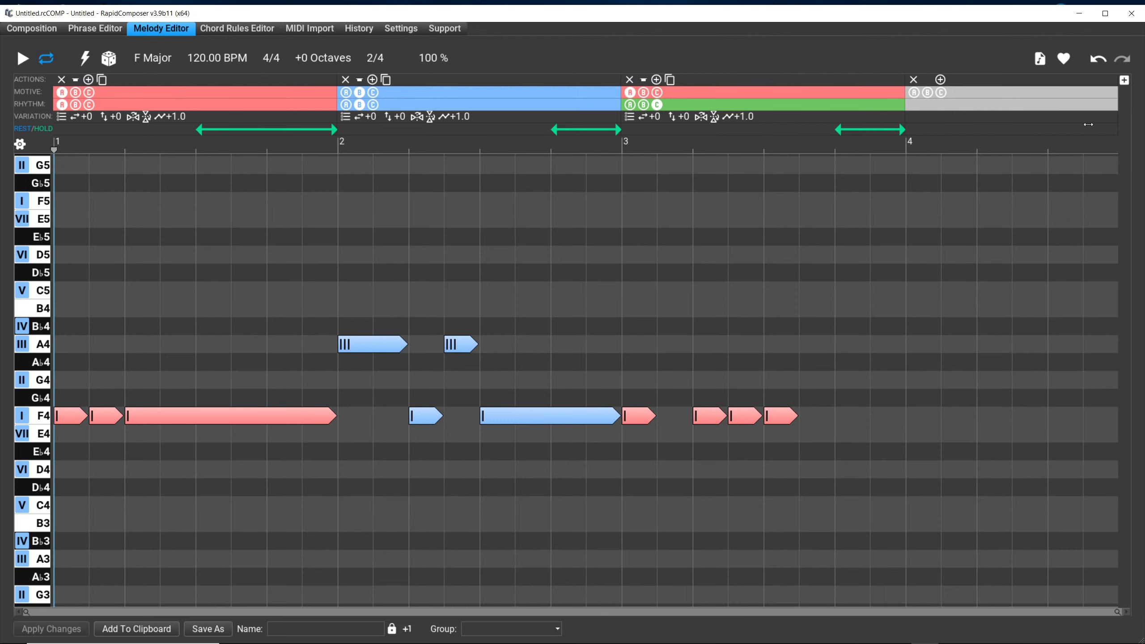
# Generate a run of new melodies with Use Held Note at 100 % to compare their held notes
pyautogui.click(93, 59)
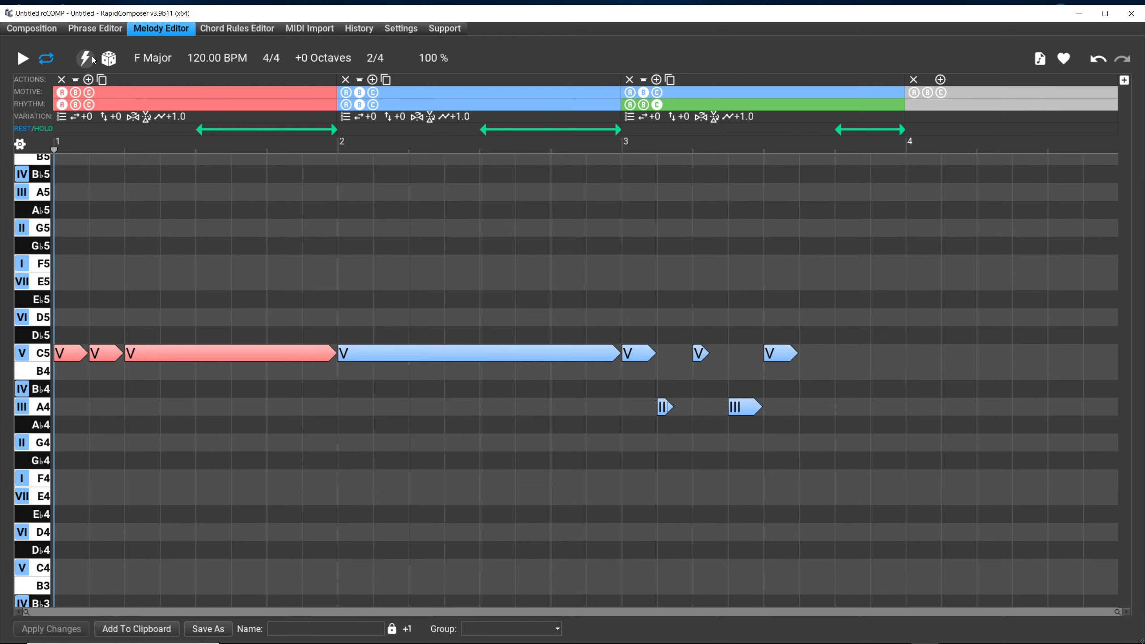
pyautogui.click(93, 59)
pyautogui.click(92, 58)
pyautogui.click(92, 58)
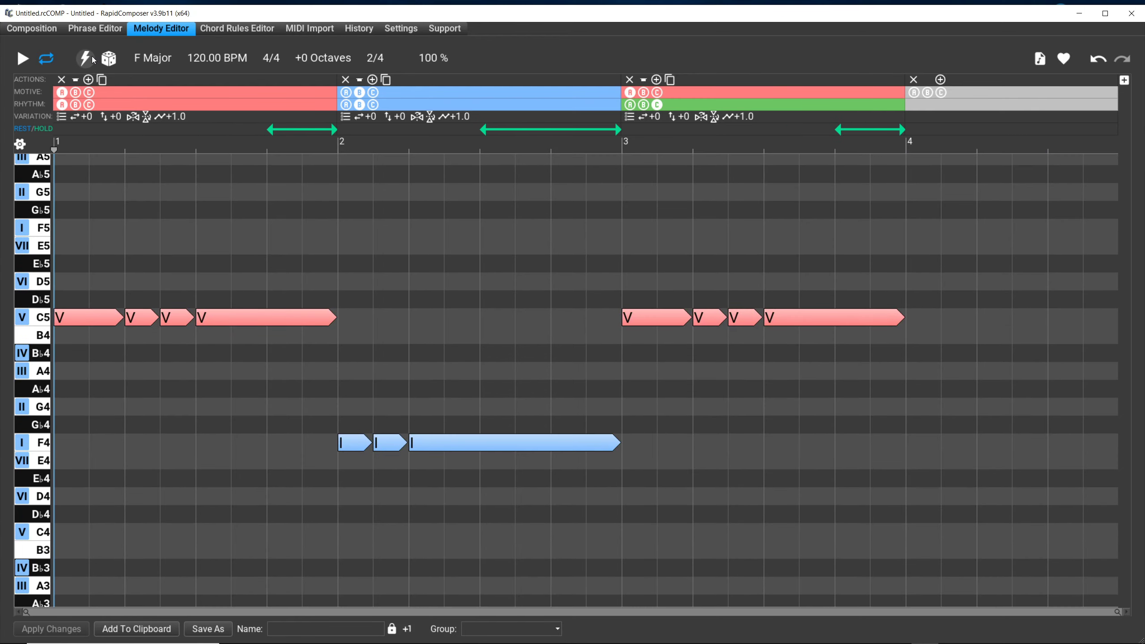
pyautogui.click(92, 58)
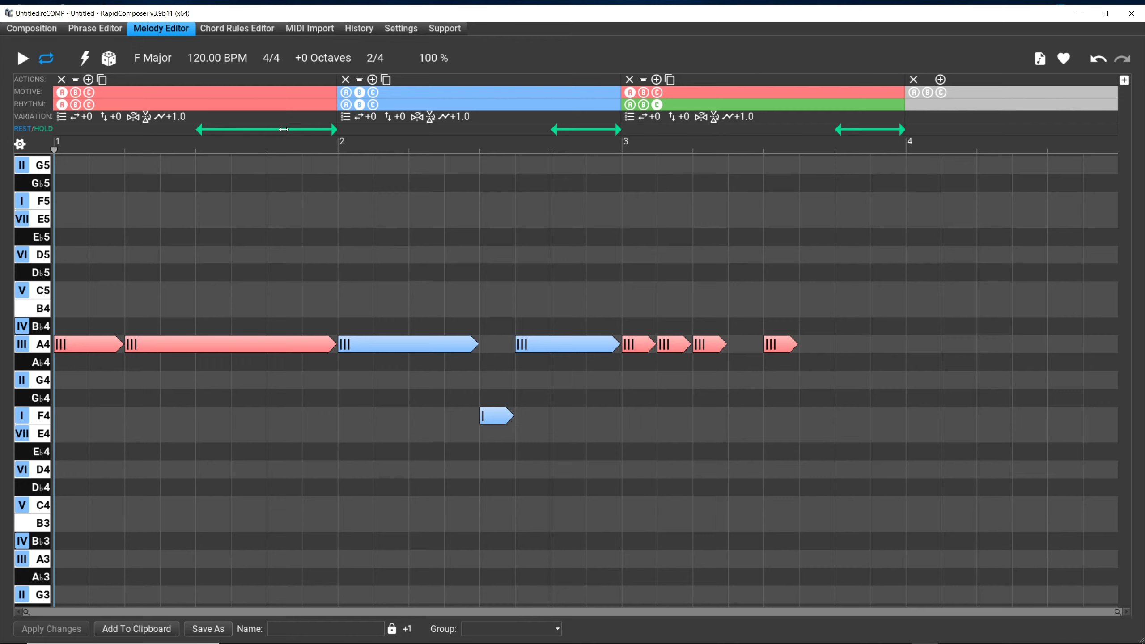
pyautogui.click(283, 129)
pyautogui.click(83, 61)
pyautogui.click(83, 61)
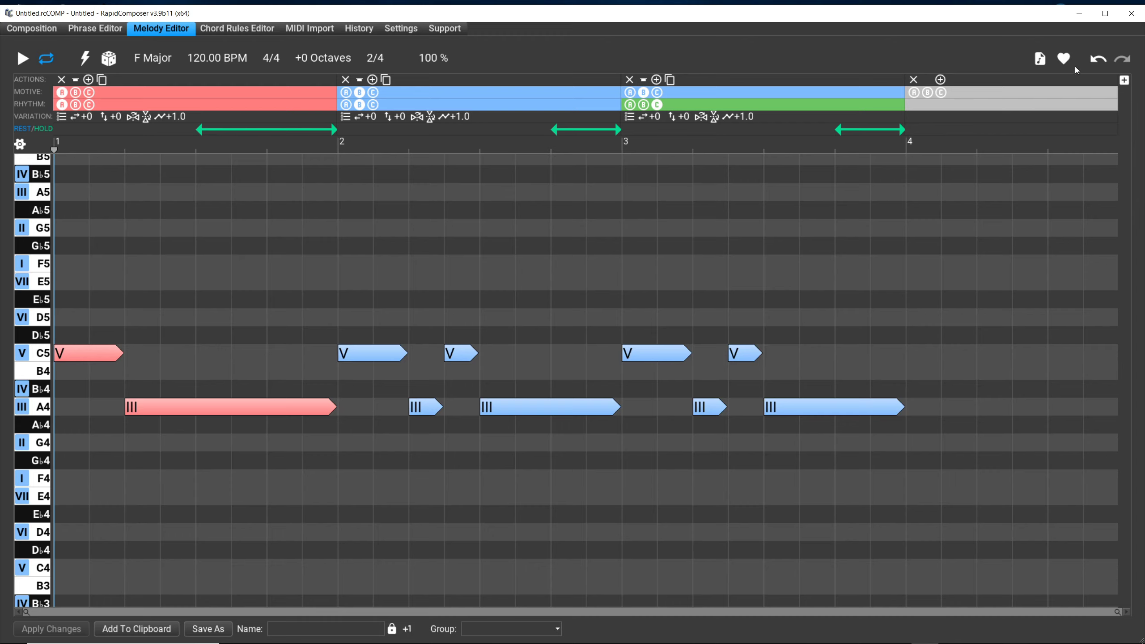
# Load the melody preset "2bar,sub,25-50 den"
pyautogui.click(1062, 59)
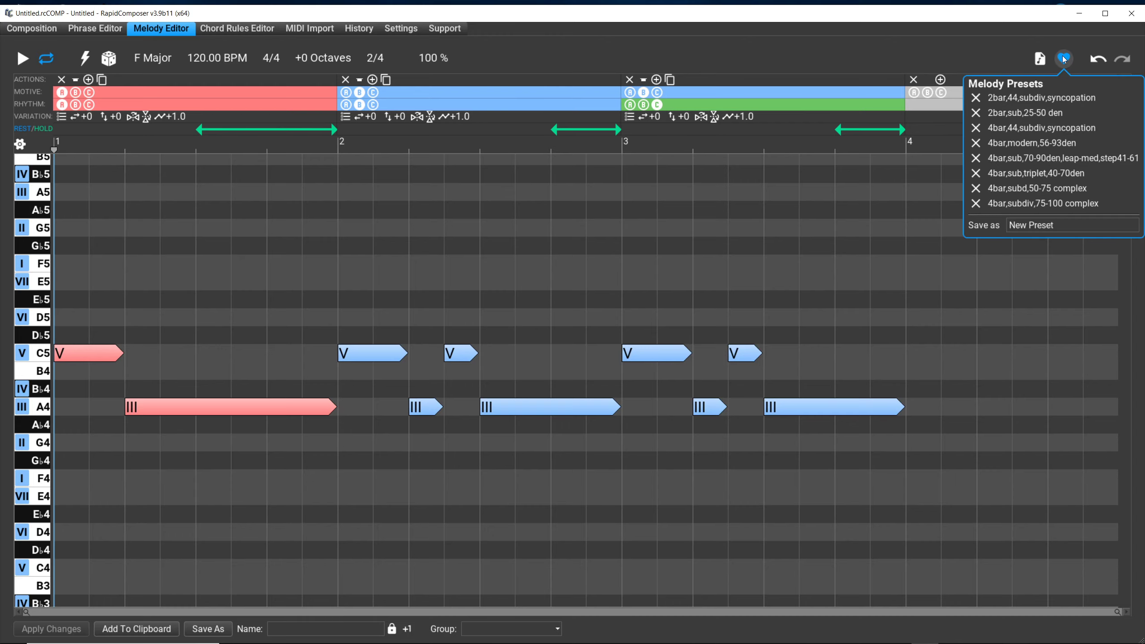
pyautogui.click(1039, 113)
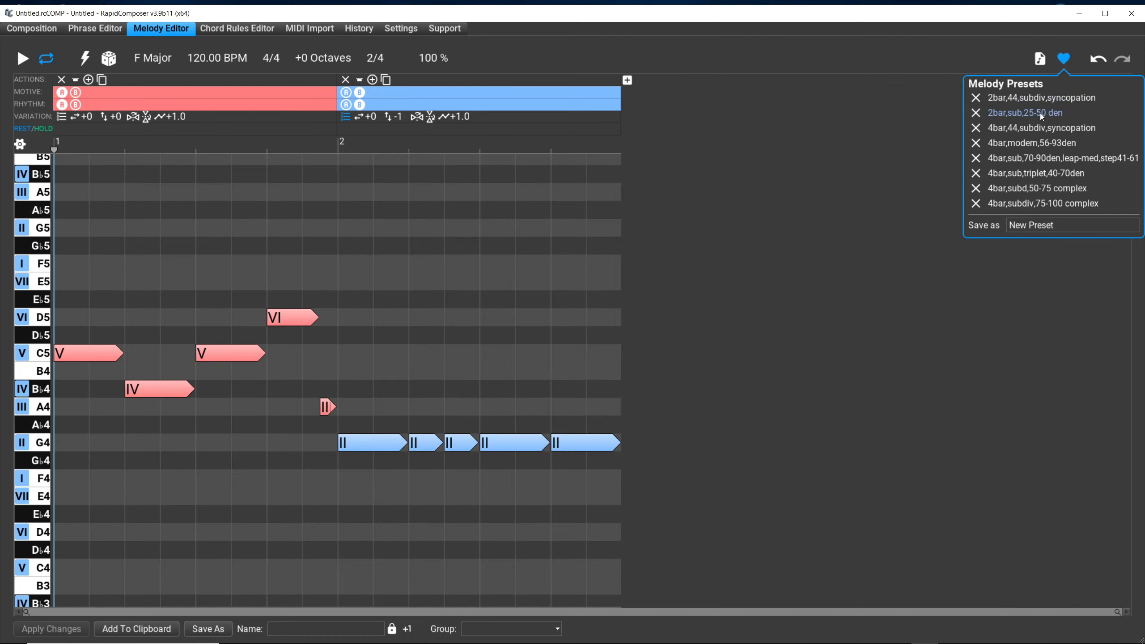
pyautogui.click(672, 45)
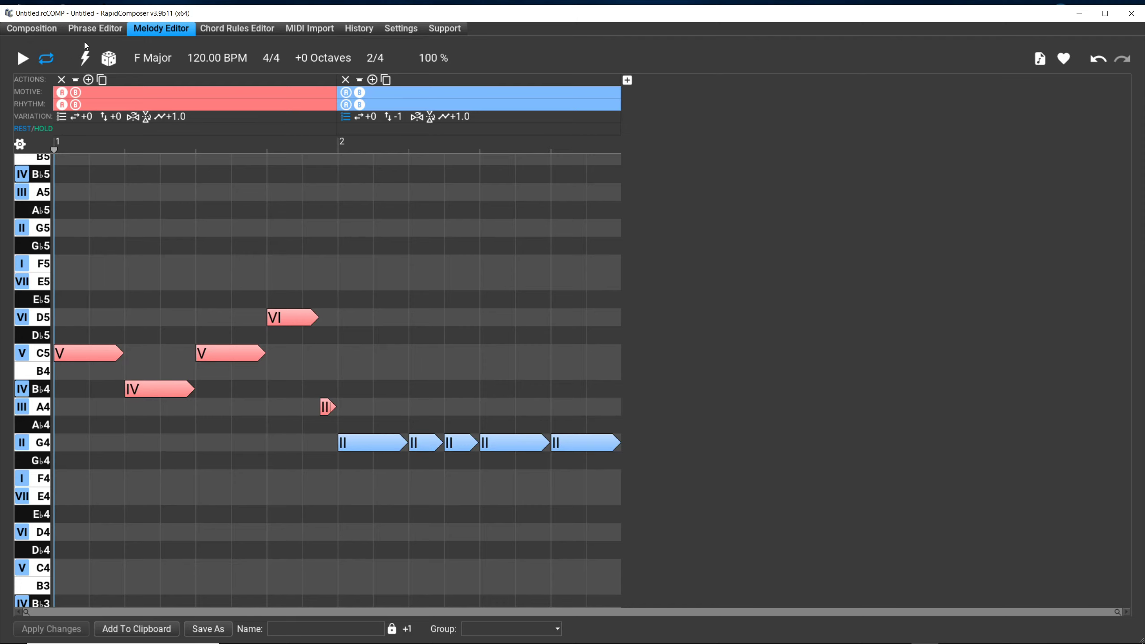
# Generate a series of two-bar melodies with held notes from the loaded preset's settings
pyautogui.moveTo(85, 57)
pyautogui.click(190, 102)
pyautogui.click(85, 57)
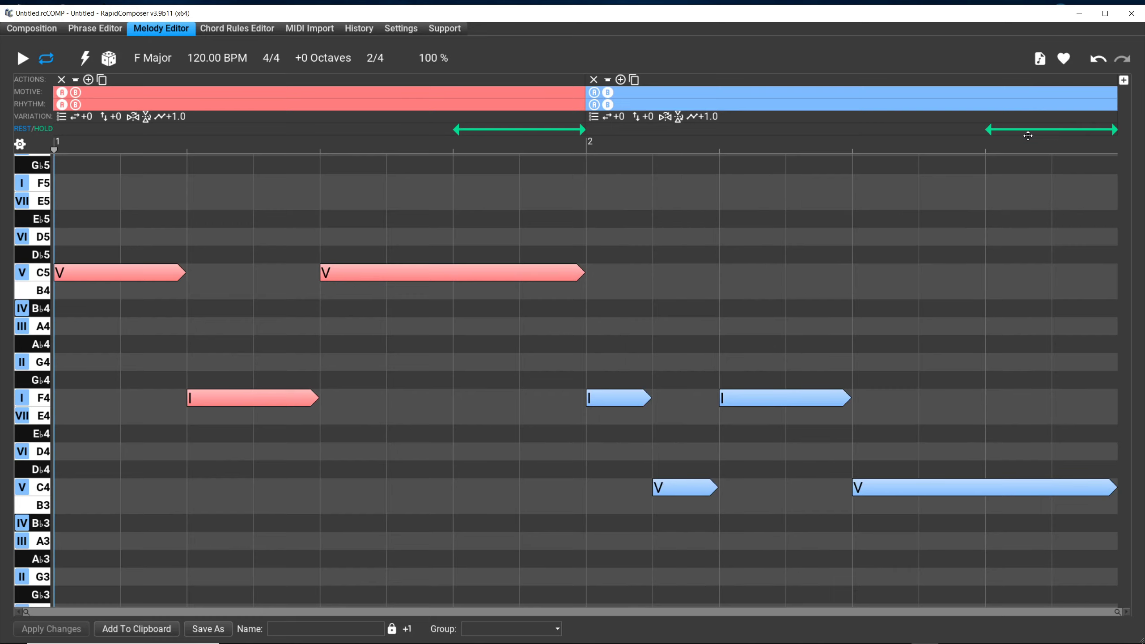
pyautogui.click(88, 61)
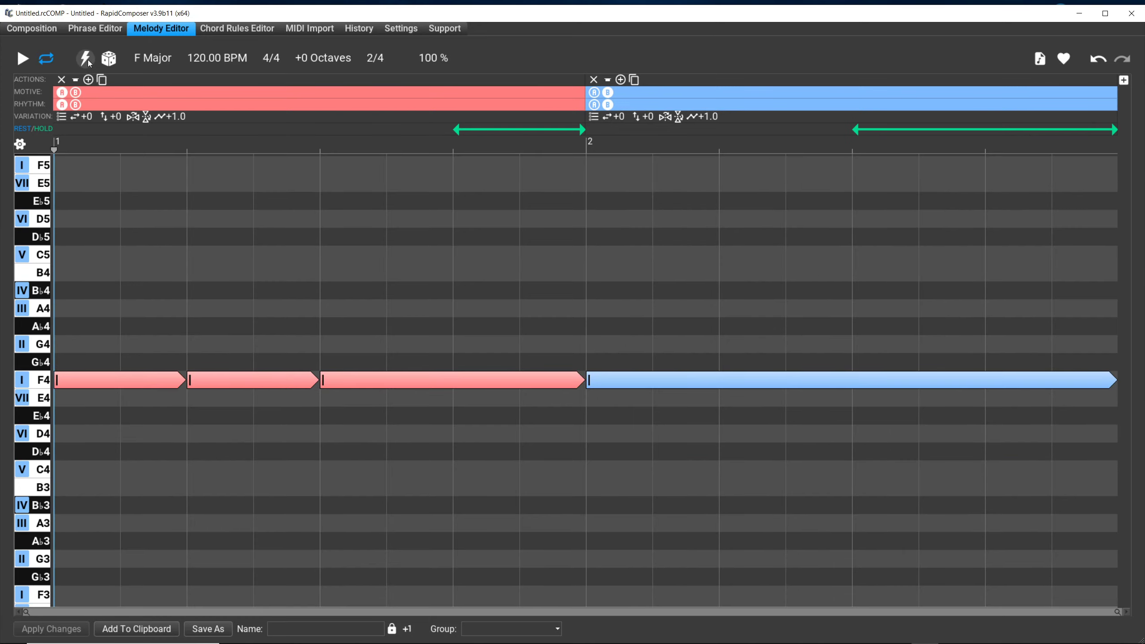
pyautogui.click(88, 62)
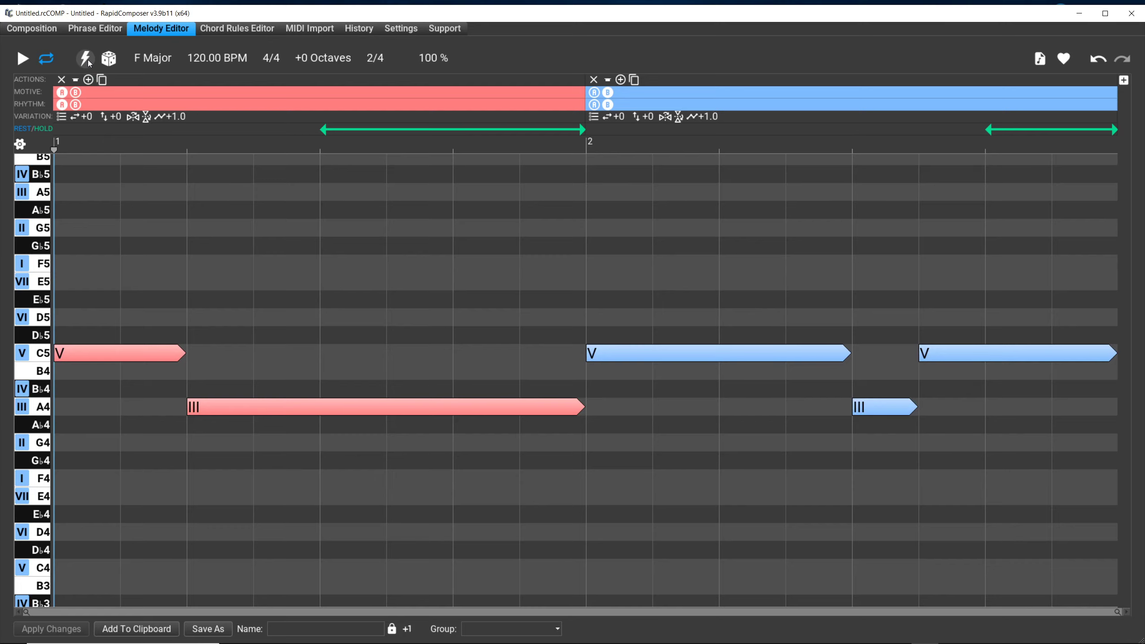
pyautogui.click(89, 61)
pyautogui.click(88, 61)
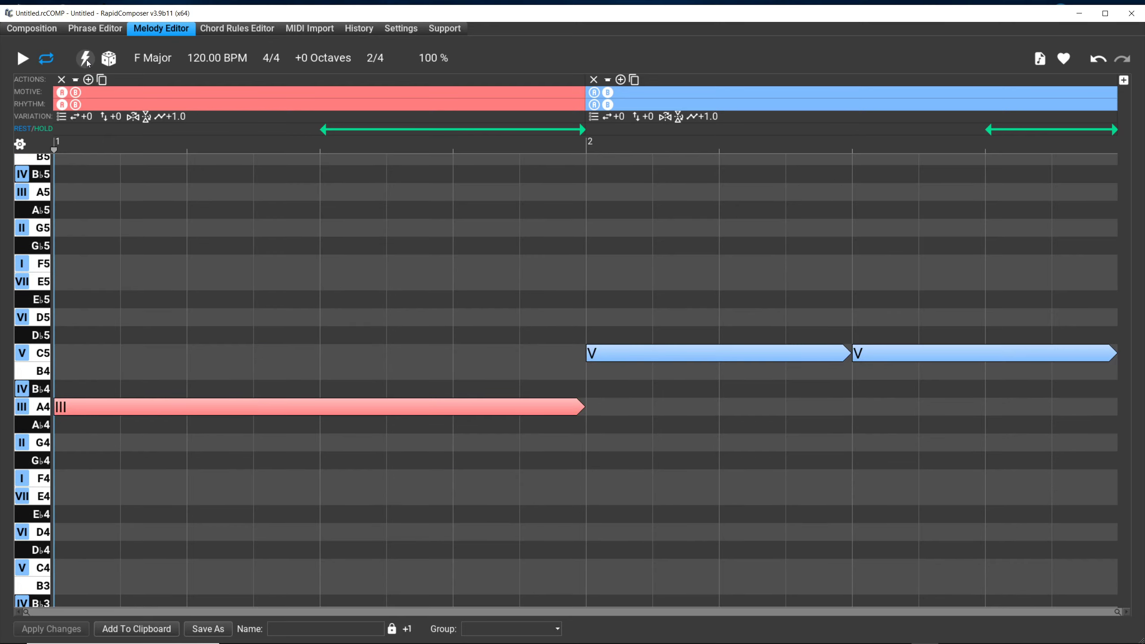
pyautogui.click(87, 61)
pyautogui.click(87, 60)
pyautogui.click(86, 61)
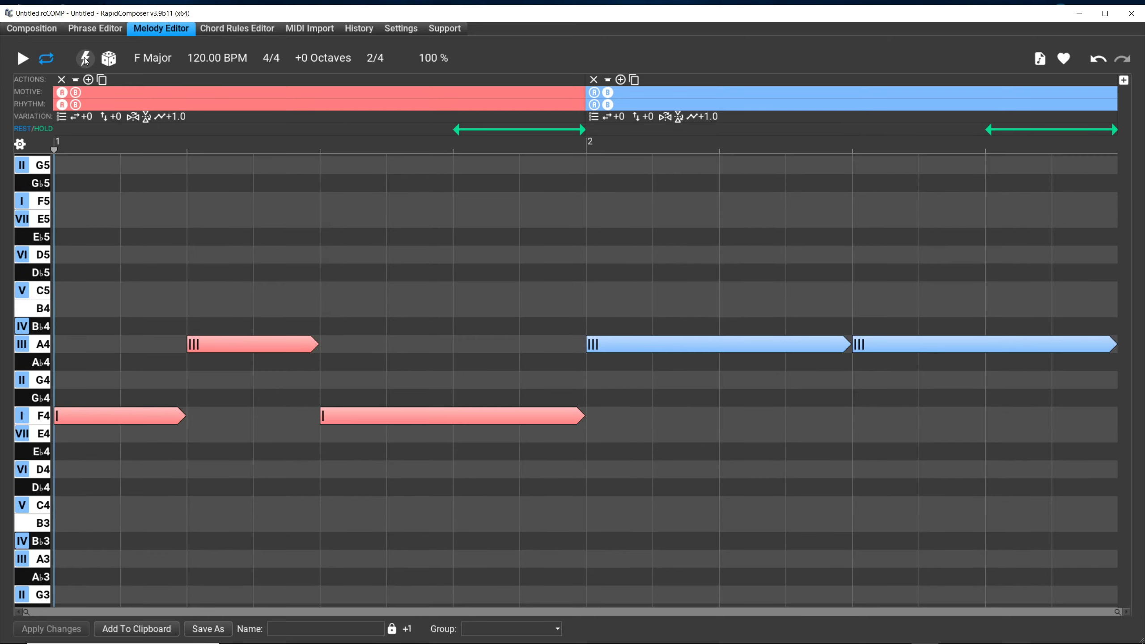
pyautogui.click(87, 61)
pyautogui.click(87, 61)
pyautogui.click(86, 60)
pyautogui.click(86, 61)
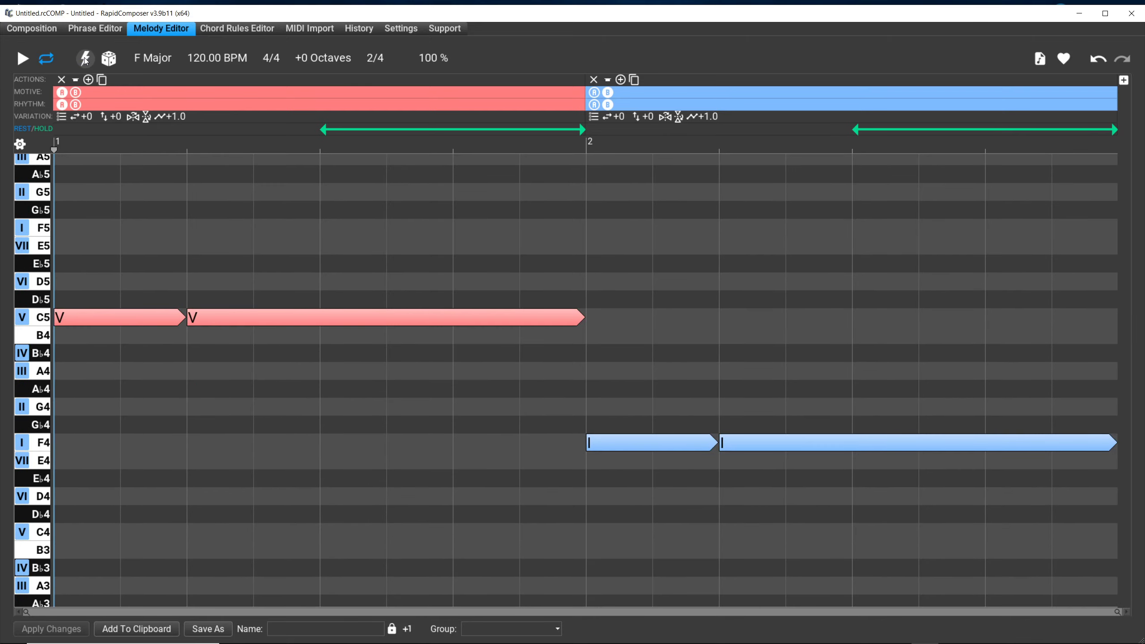
# Load the melody preset "4bar,subd,50-75 complex" and fit all four bars in view
pyautogui.click(1064, 58)
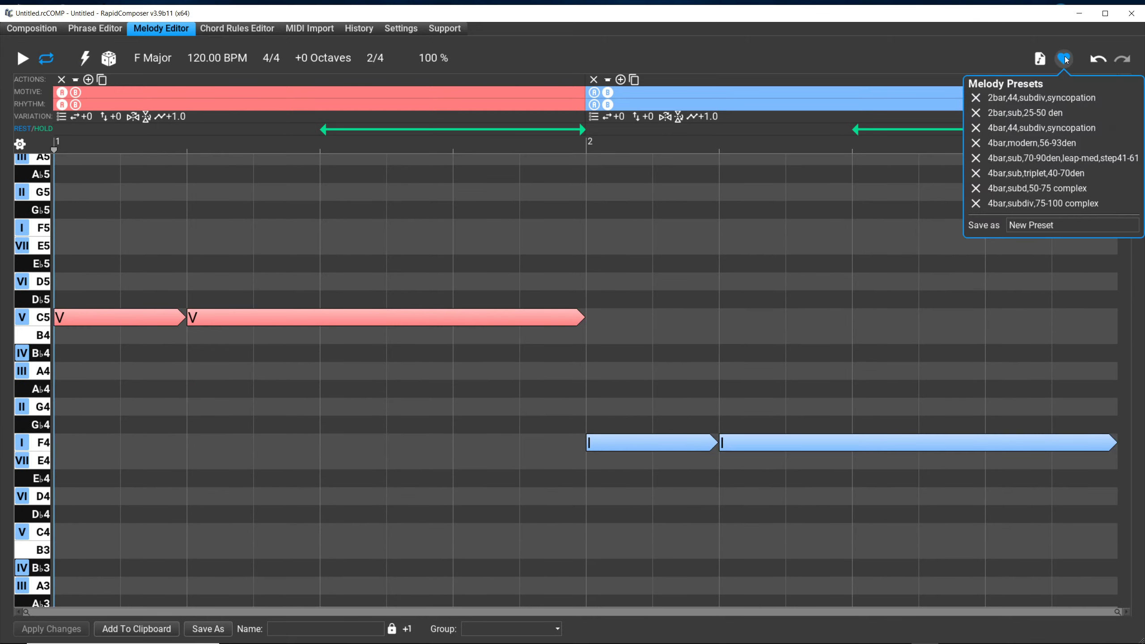
pyautogui.click(1023, 189)
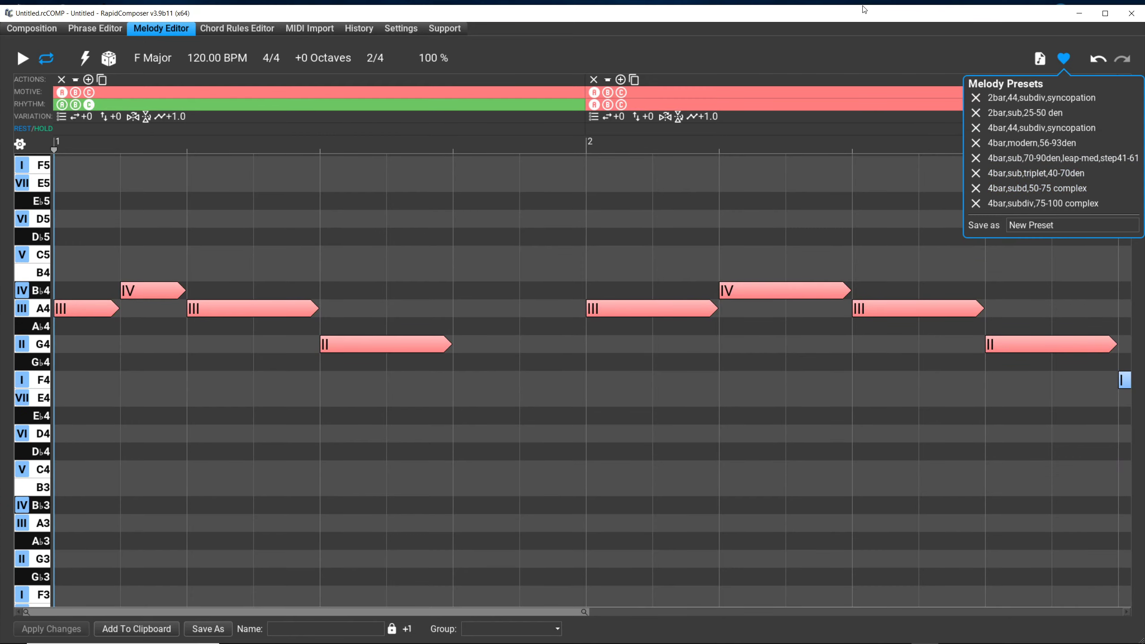
pyautogui.click(860, 35)
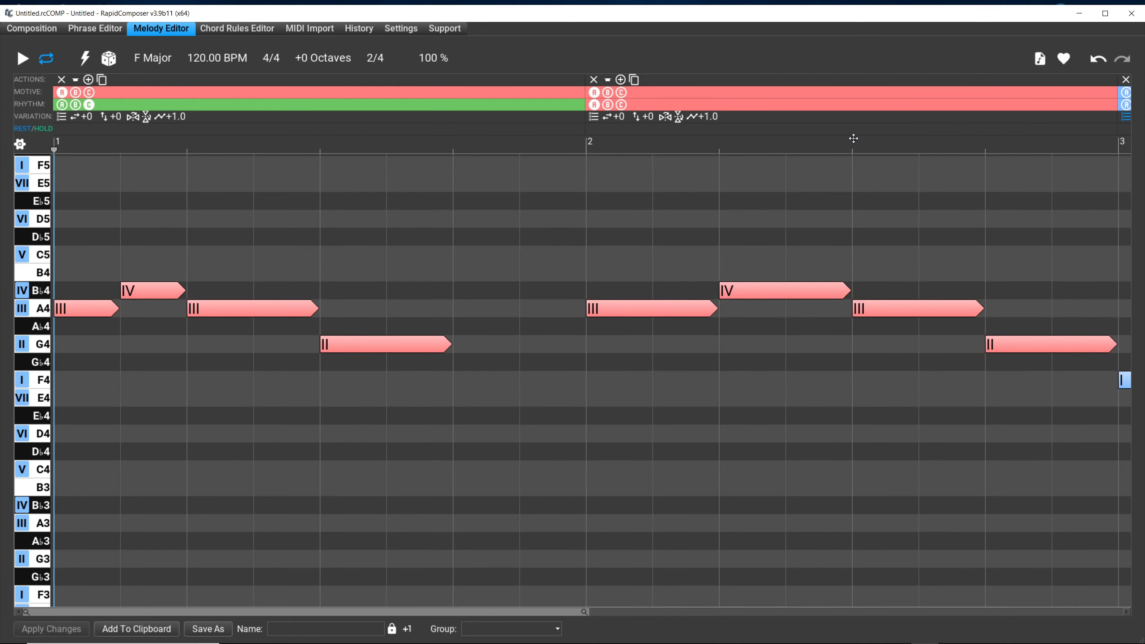
pyautogui.scroll(-5, 851, 136)
pyautogui.moveTo(846, 172); pyautogui.dragTo(844, 168)
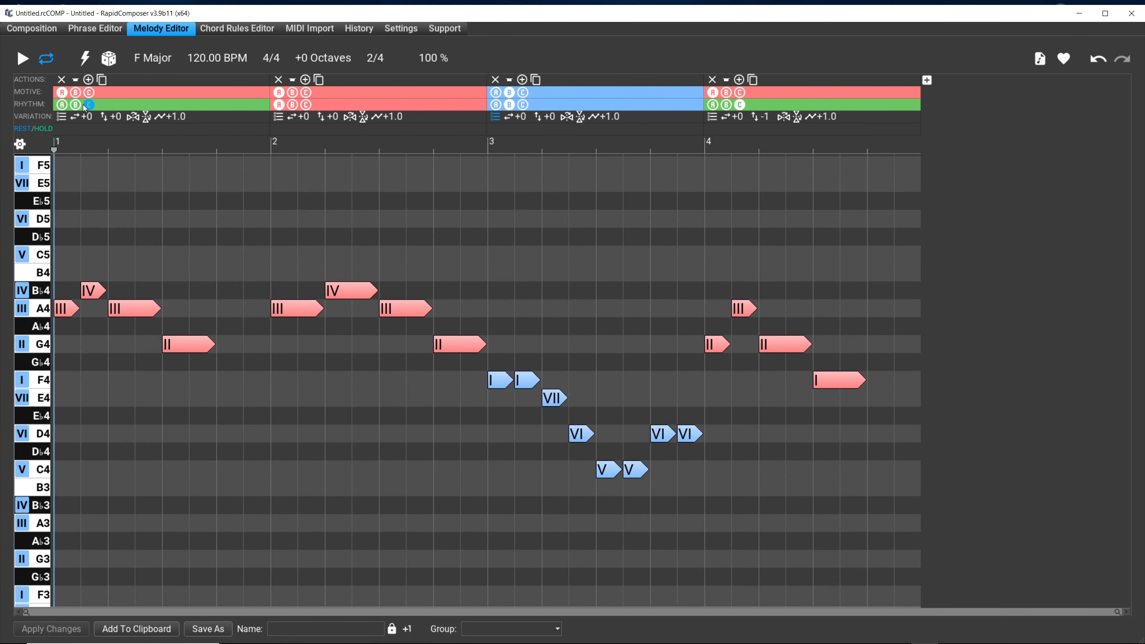
# Generate a series of four-bar melodies with held notes from the complex preset's settings
pyautogui.click(86, 54)
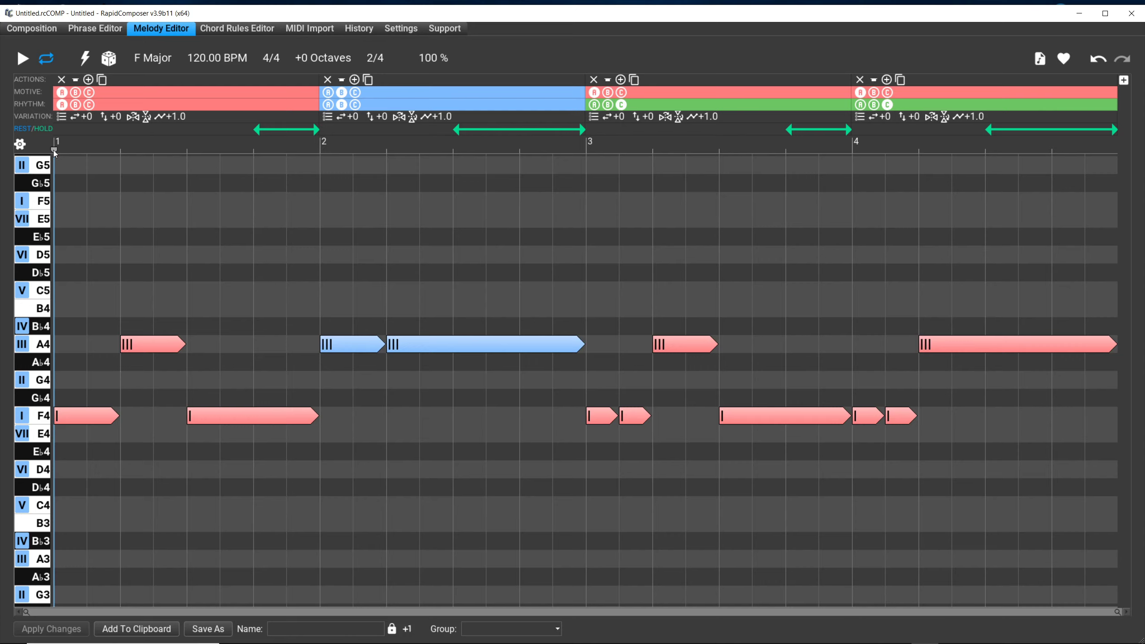
pyautogui.click(84, 59)
pyautogui.click(84, 60)
pyautogui.click(84, 60)
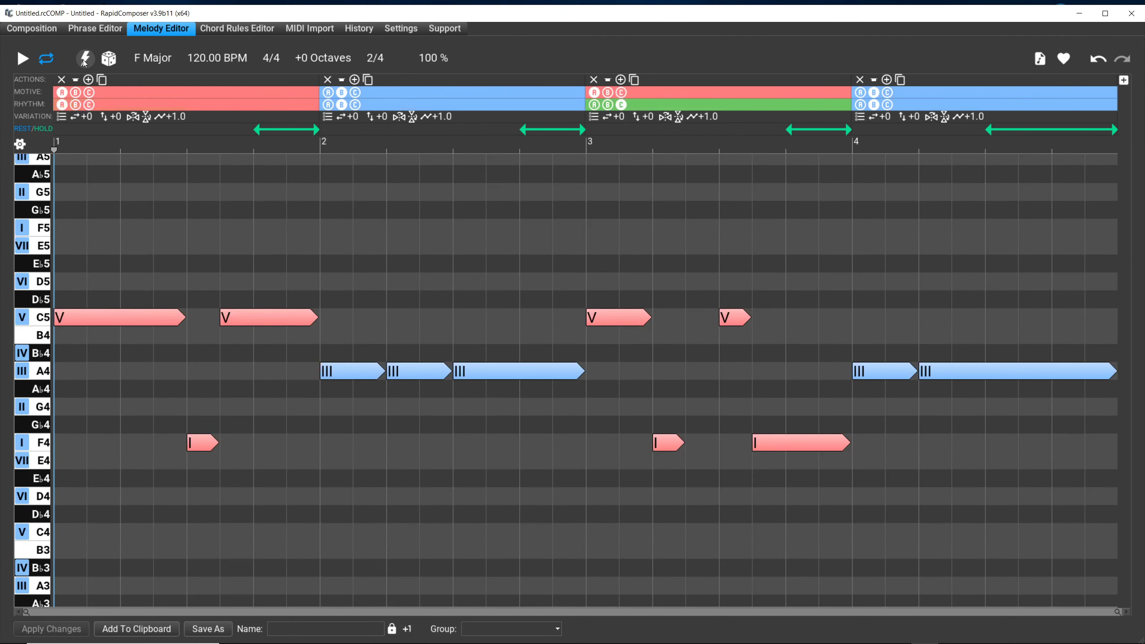
pyautogui.click(84, 59)
pyautogui.click(84, 60)
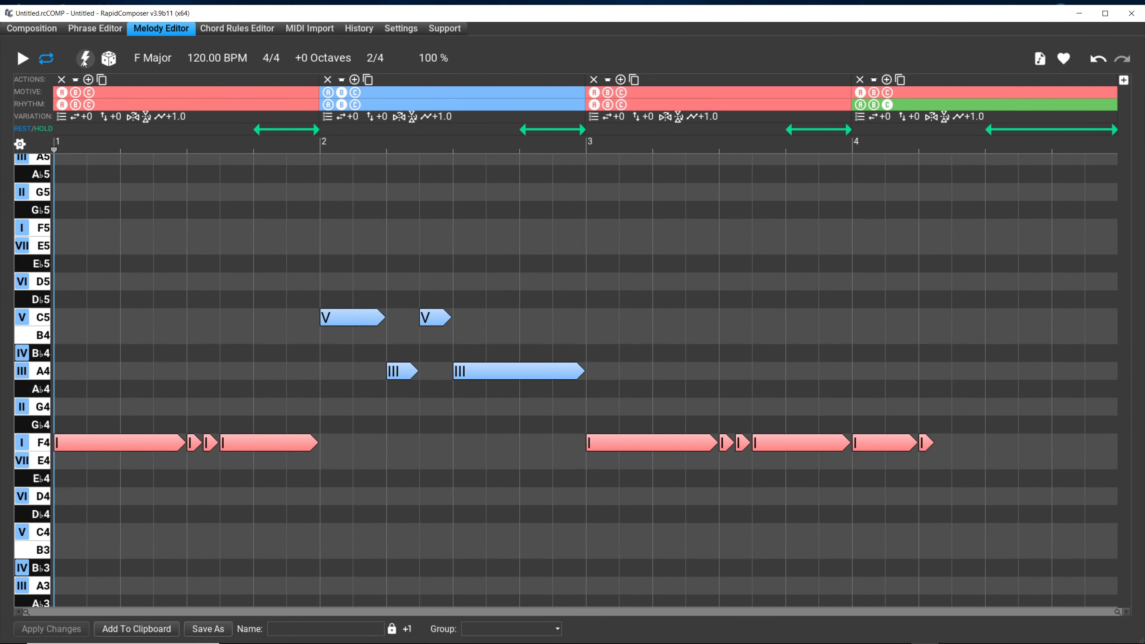
pyautogui.click(85, 59)
pyautogui.click(84, 60)
pyautogui.click(85, 59)
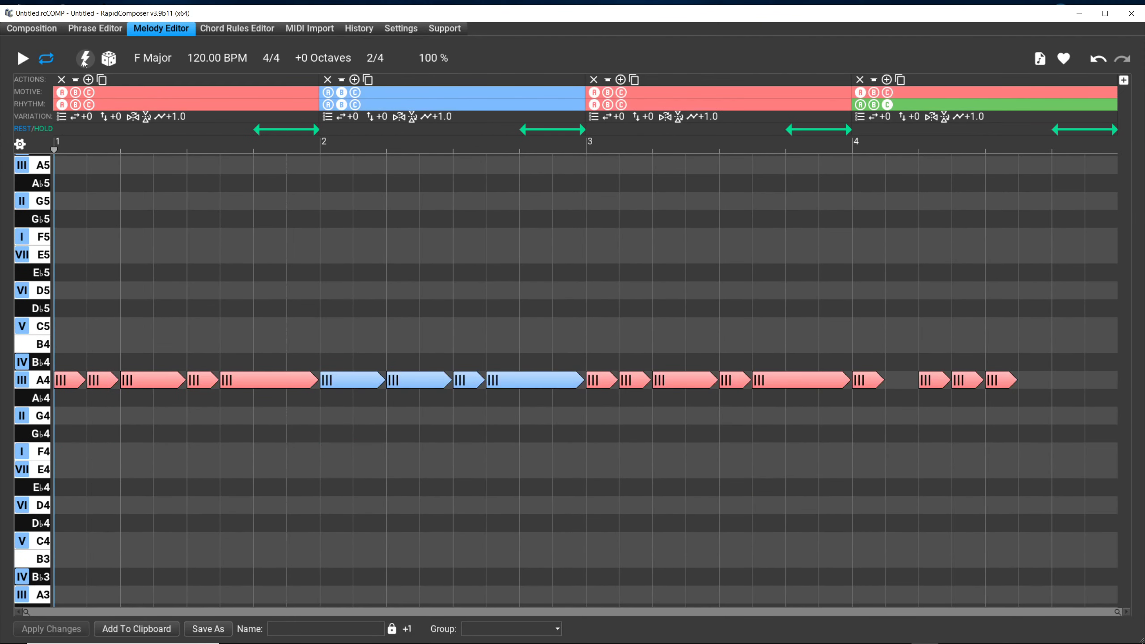
# Set Use Held Note to 0 % in the variation generation options, and review the Global, Rhythm and Motive options
pyautogui.rightClick(85, 60)
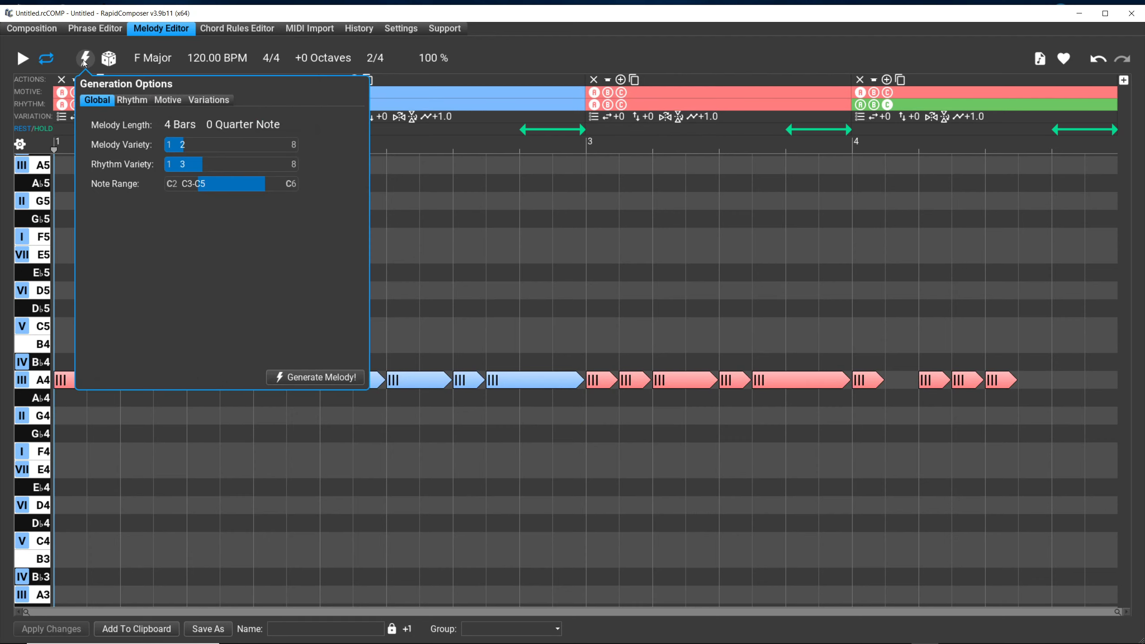
pyautogui.click(212, 102)
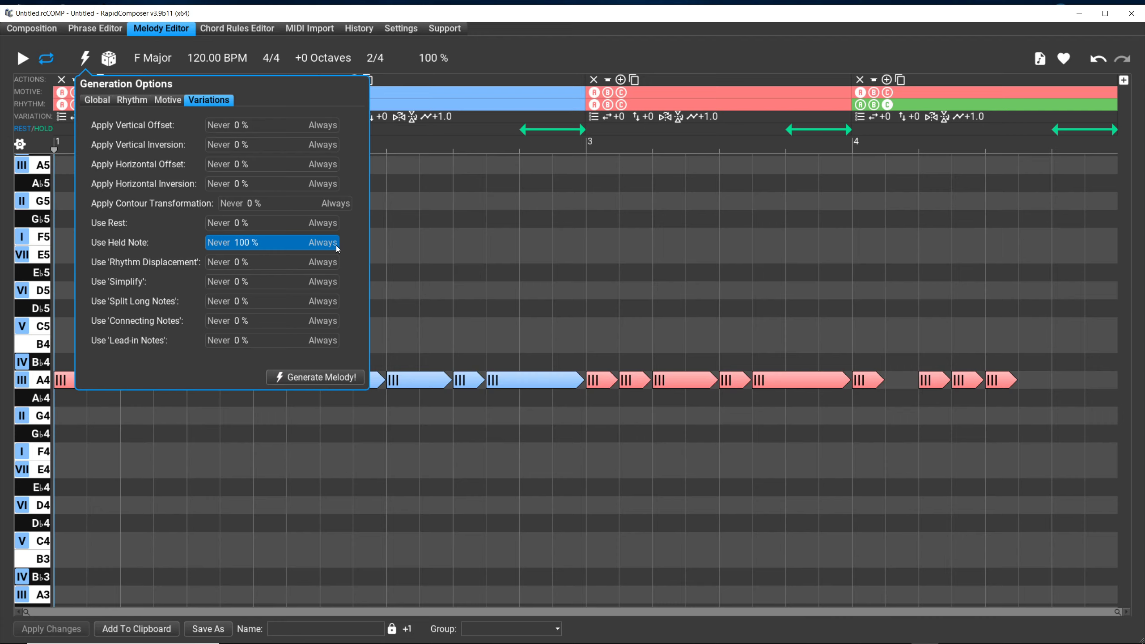
pyautogui.moveTo(336, 245); pyautogui.dragTo(189, 243)
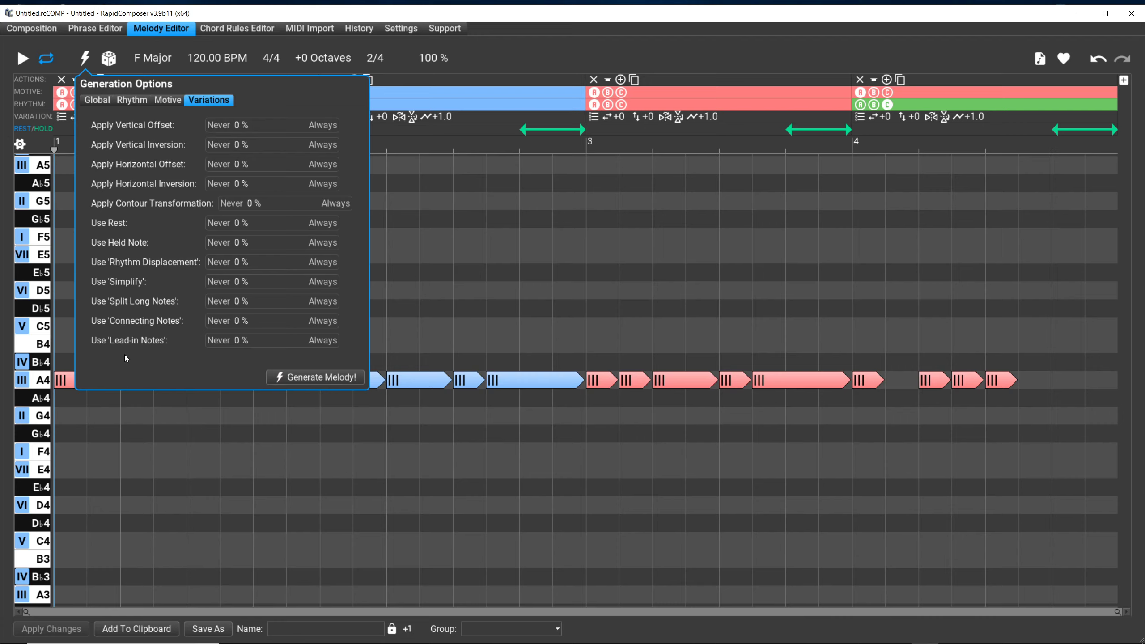
pyautogui.click(98, 102)
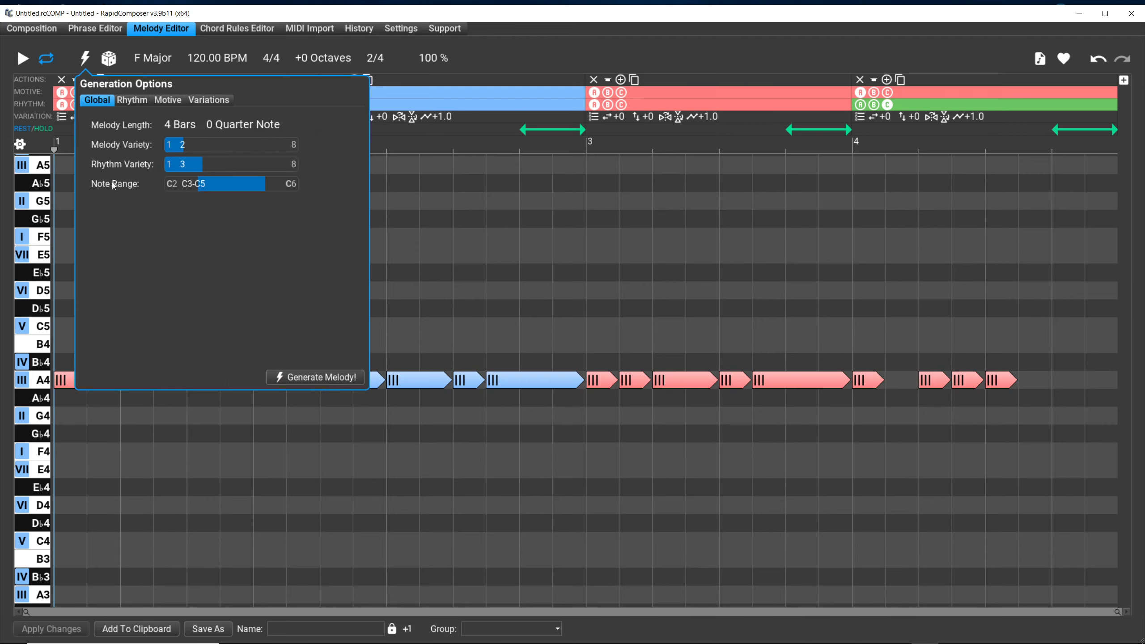
pyautogui.click(133, 102)
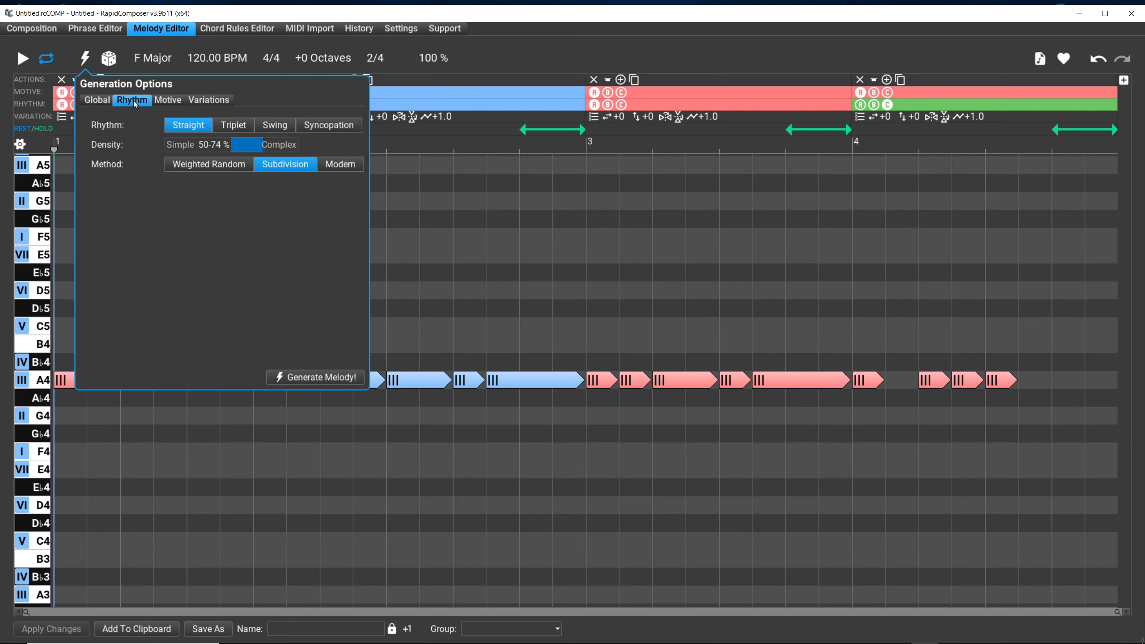
pyautogui.click(179, 107)
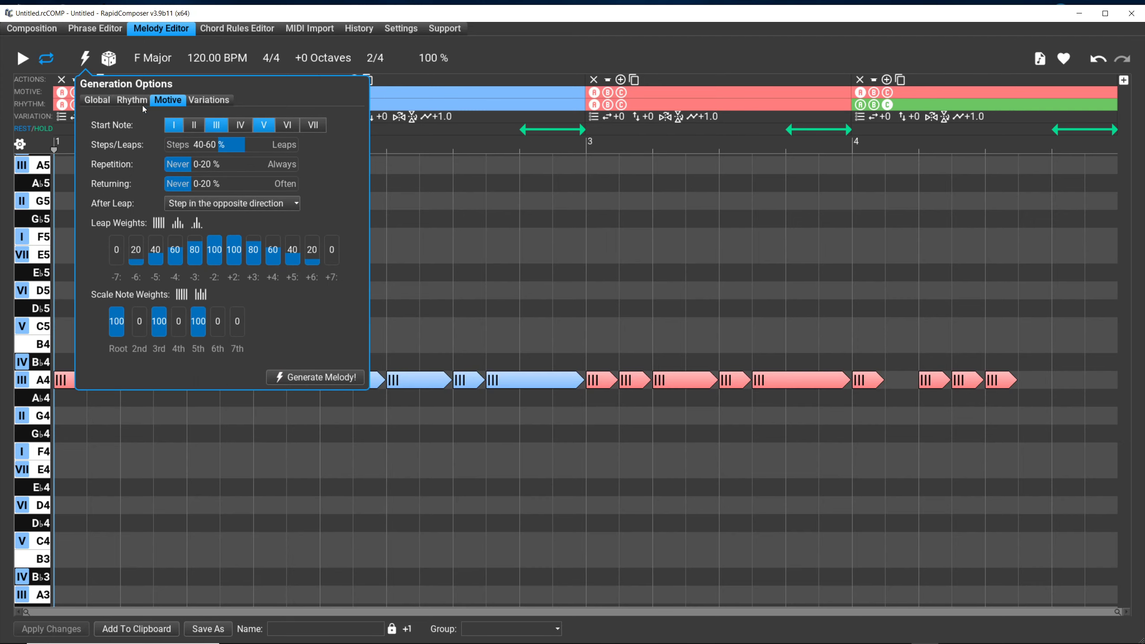
pyautogui.click(104, 107)
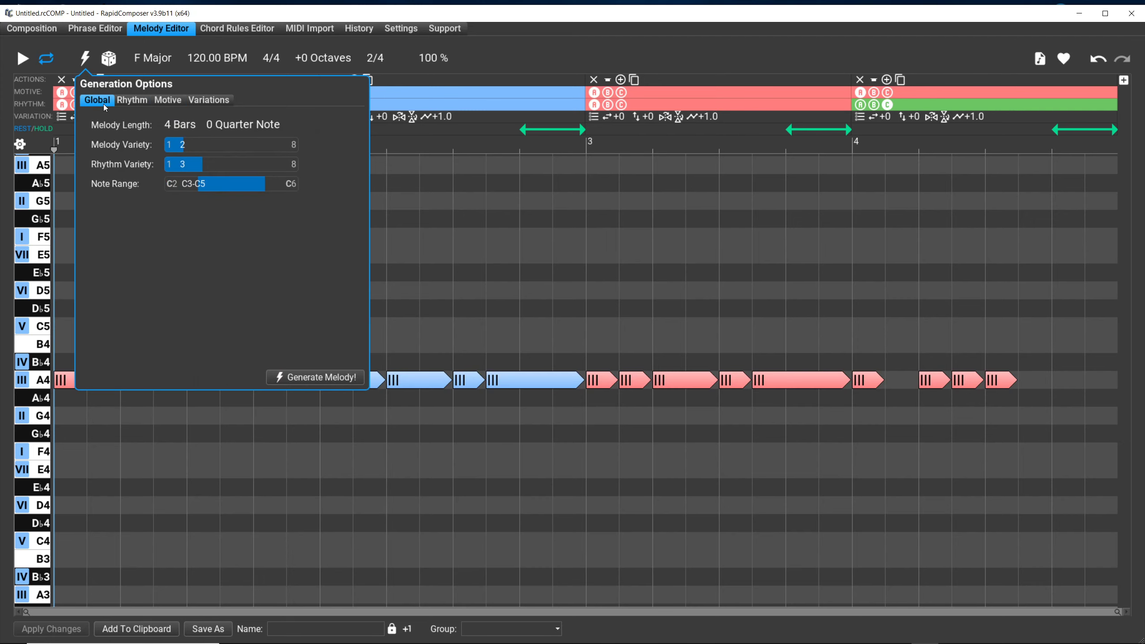
pyautogui.click(444, 77)
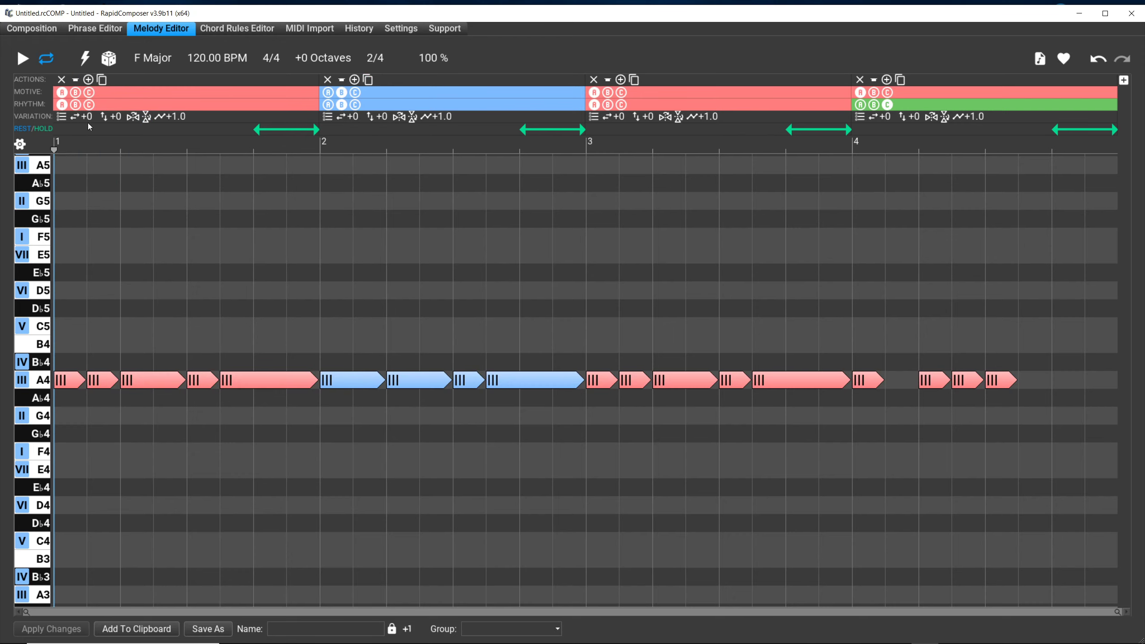
# Set Use 'Split Long Notes' to 100 % for melody generation, and examine the first section's variation effects list
pyautogui.click(67, 117)
pyautogui.moveTo(90, 63)
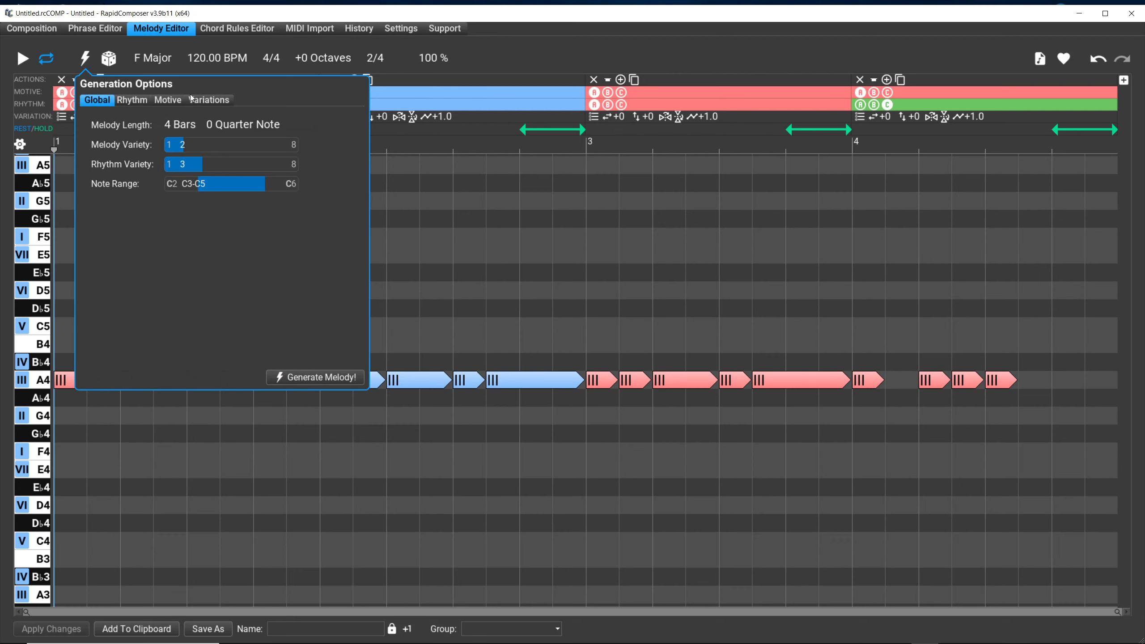
pyautogui.click(214, 103)
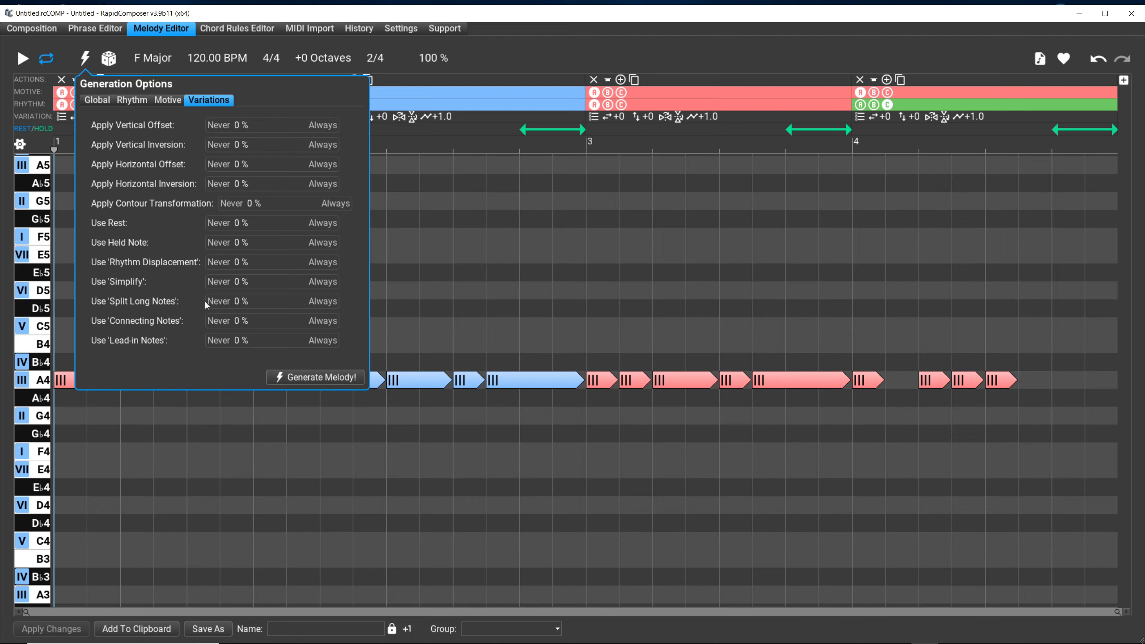
pyautogui.moveTo(206, 302); pyautogui.dragTo(362, 301)
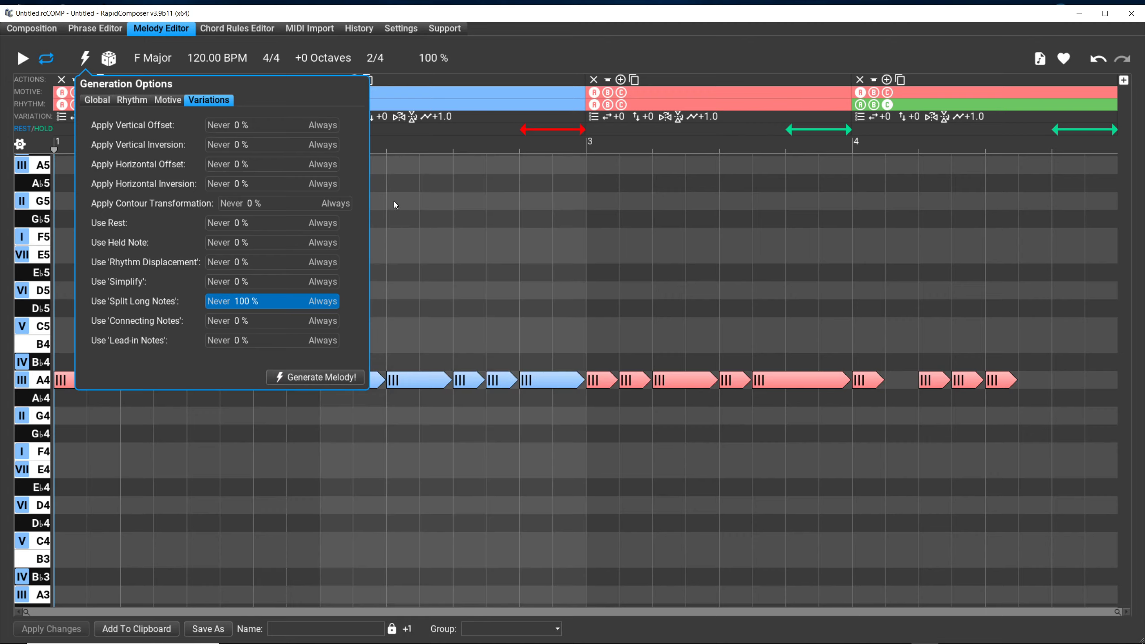
pyautogui.click(396, 75)
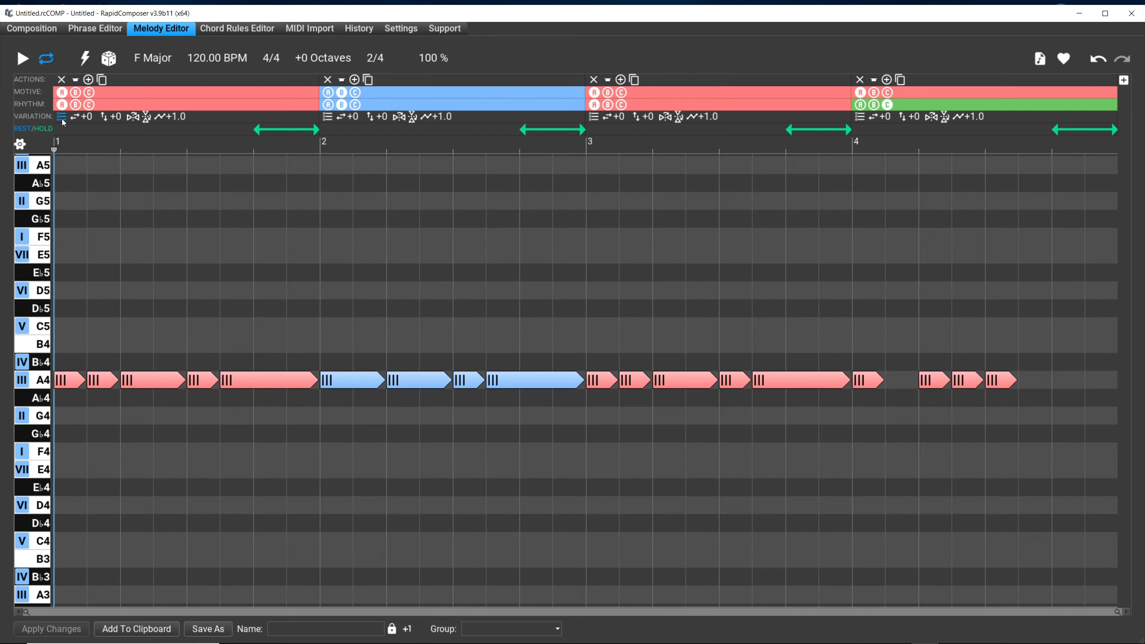
pyautogui.click(63, 121)
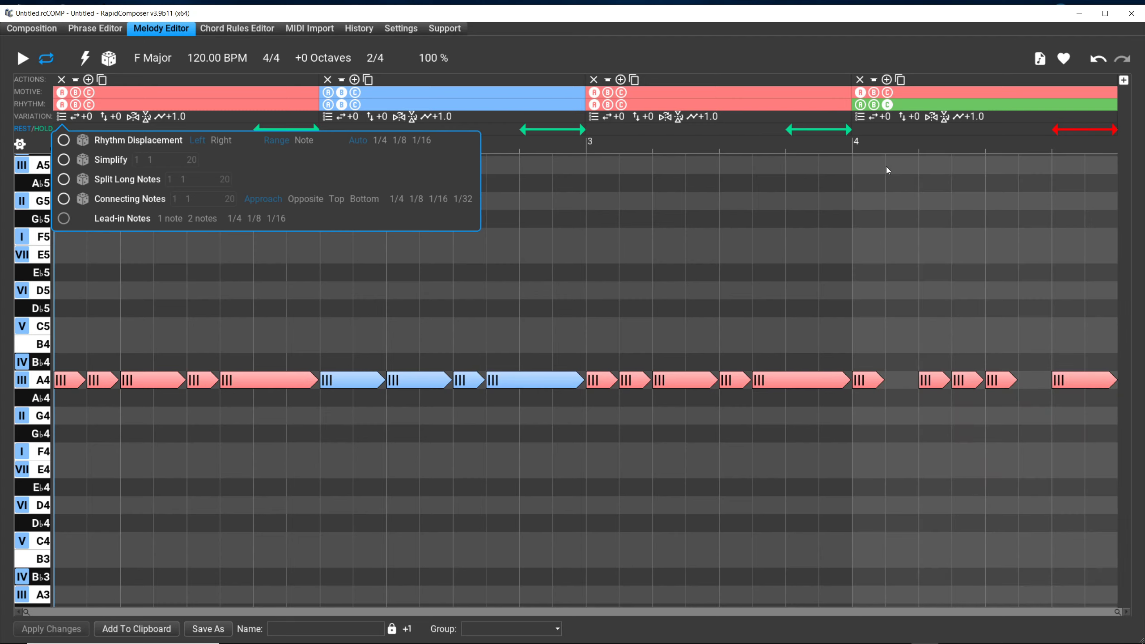
pyautogui.click(220, 117)
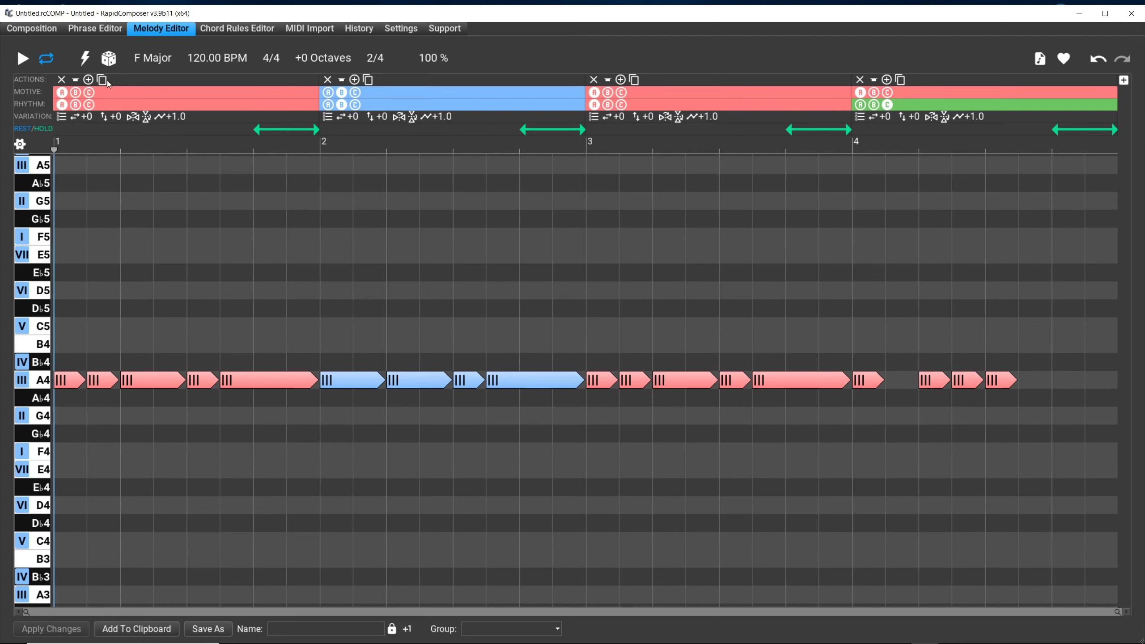
# Set Use 'Split Long Notes' to 10 % in the variation generation options
pyautogui.click(90, 59)
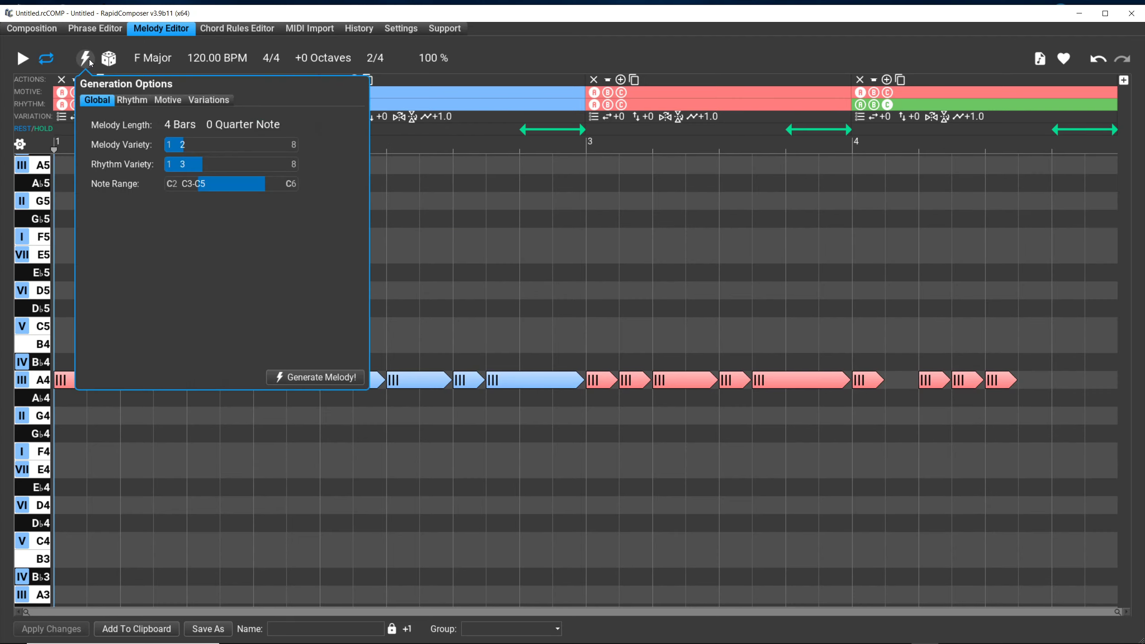
pyautogui.click(204, 102)
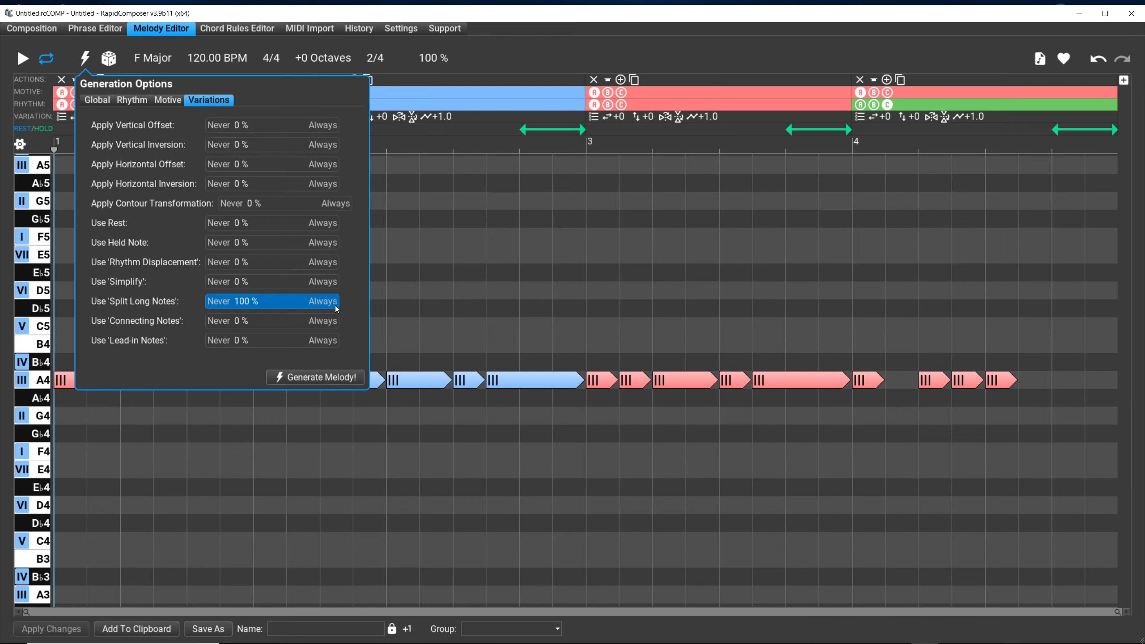
pyautogui.moveTo(337, 308); pyautogui.dragTo(239, 307)
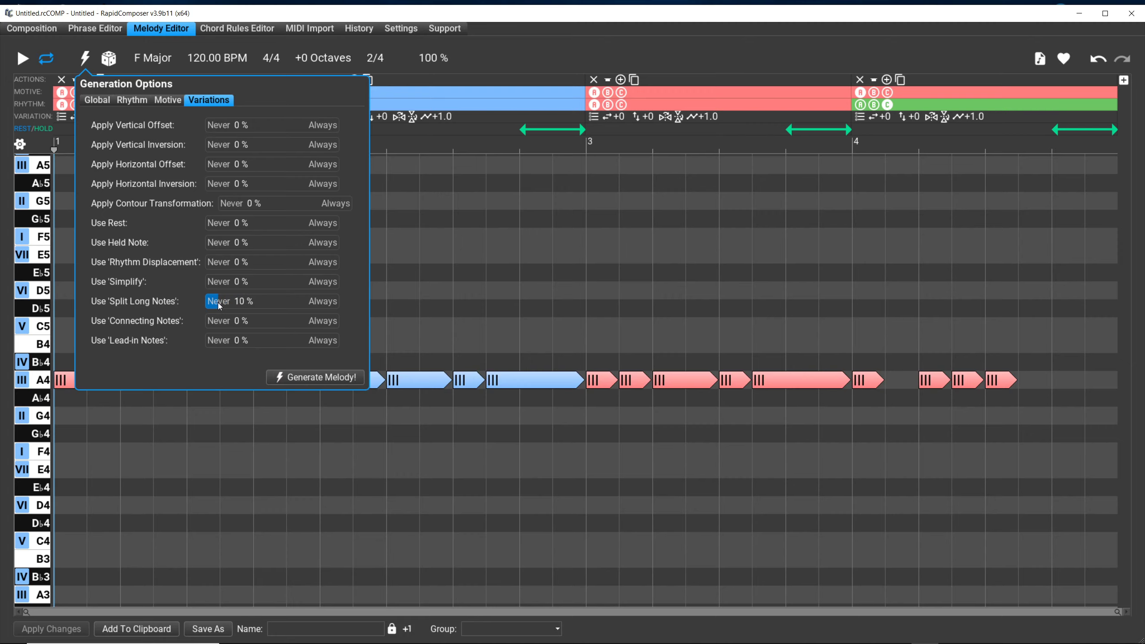
pyautogui.click(497, 73)
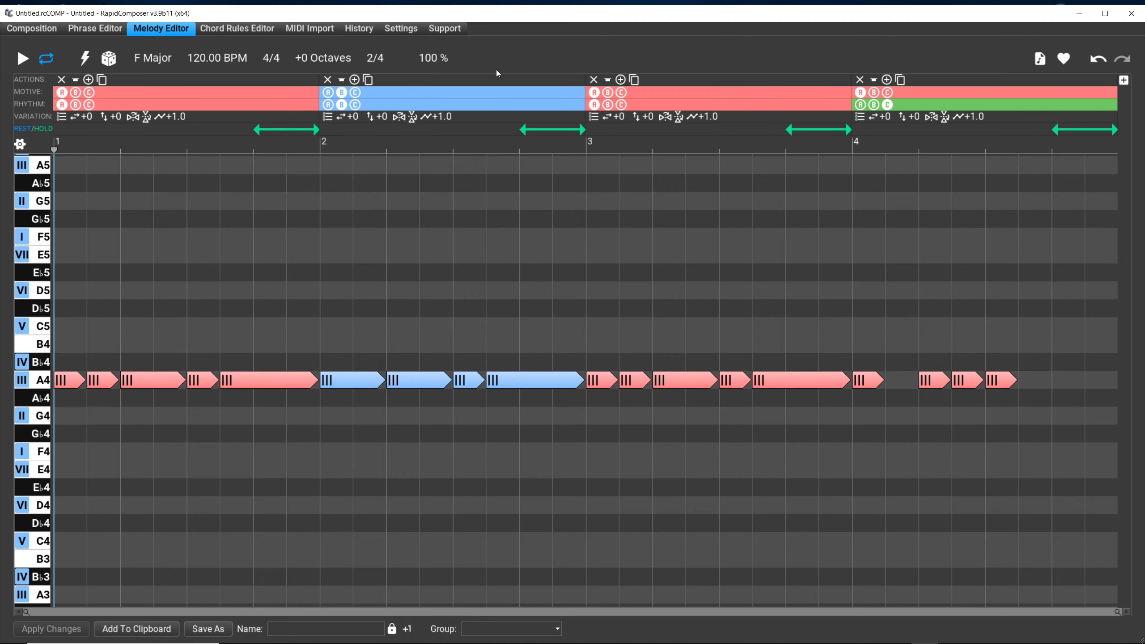
# Generate a new four-bar melody and inspect the variation effects lists of its four sections
pyautogui.click(85, 59)
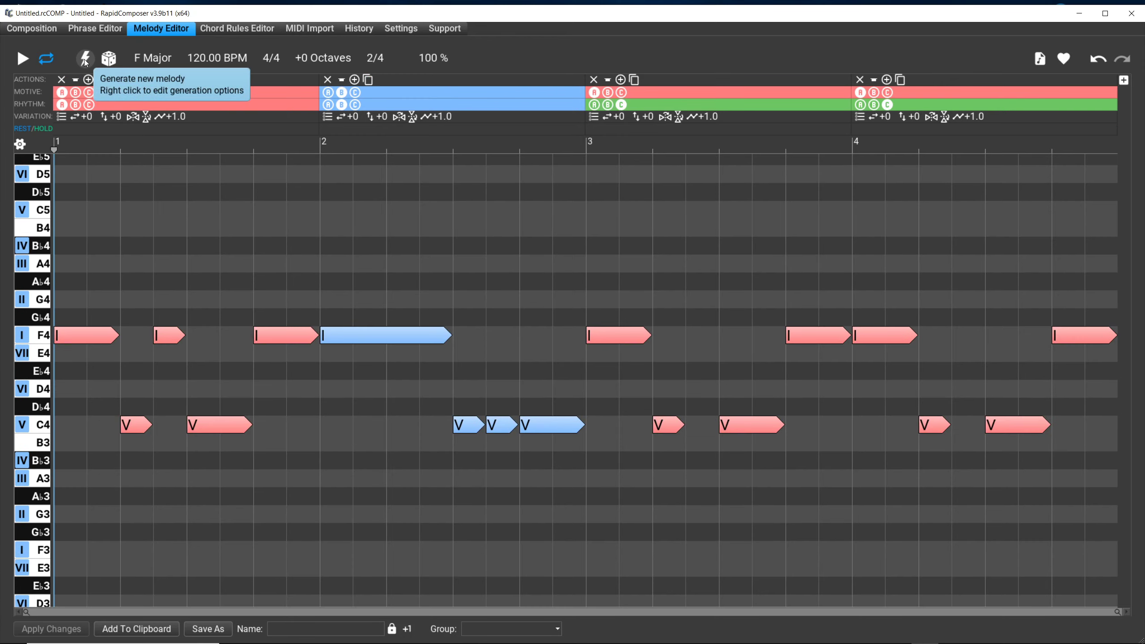
pyautogui.click(61, 118)
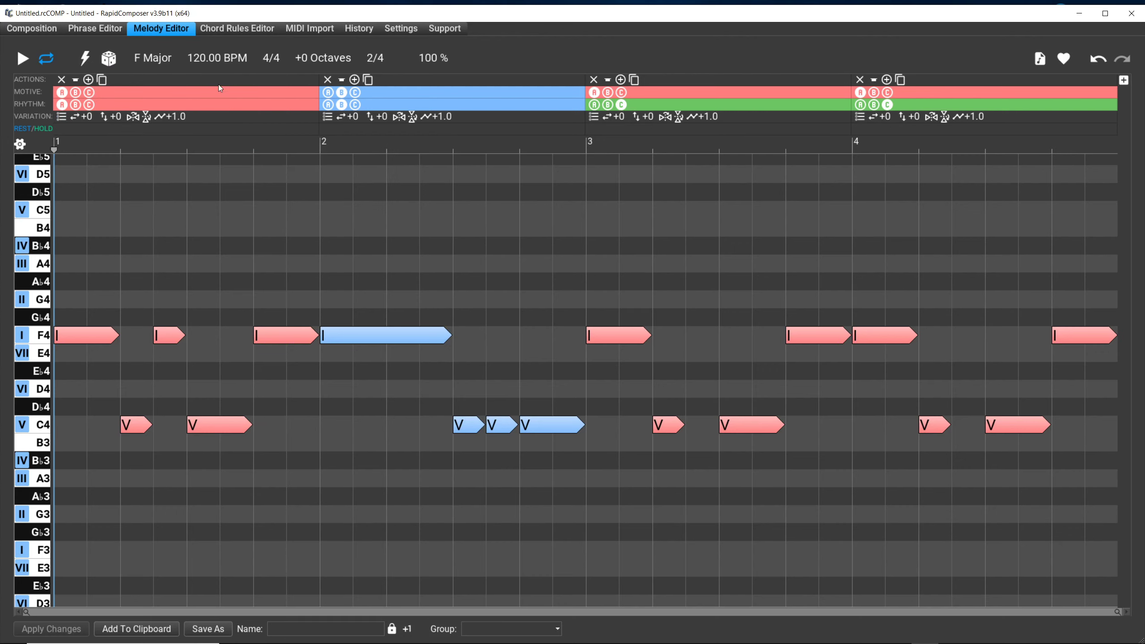
pyautogui.click(326, 118)
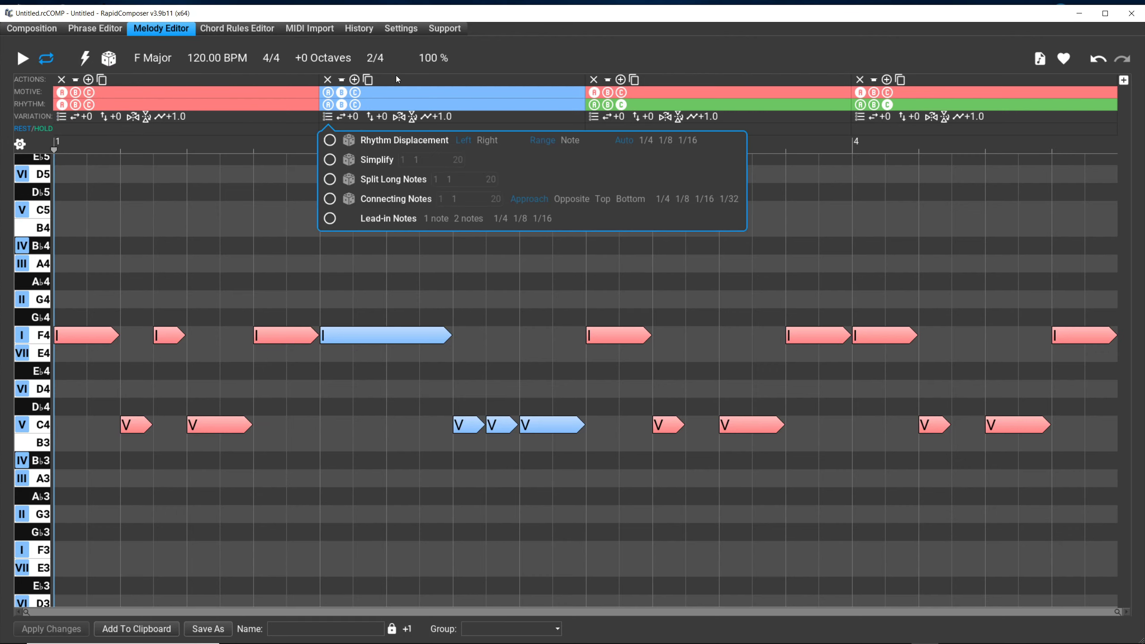
pyautogui.click(594, 118)
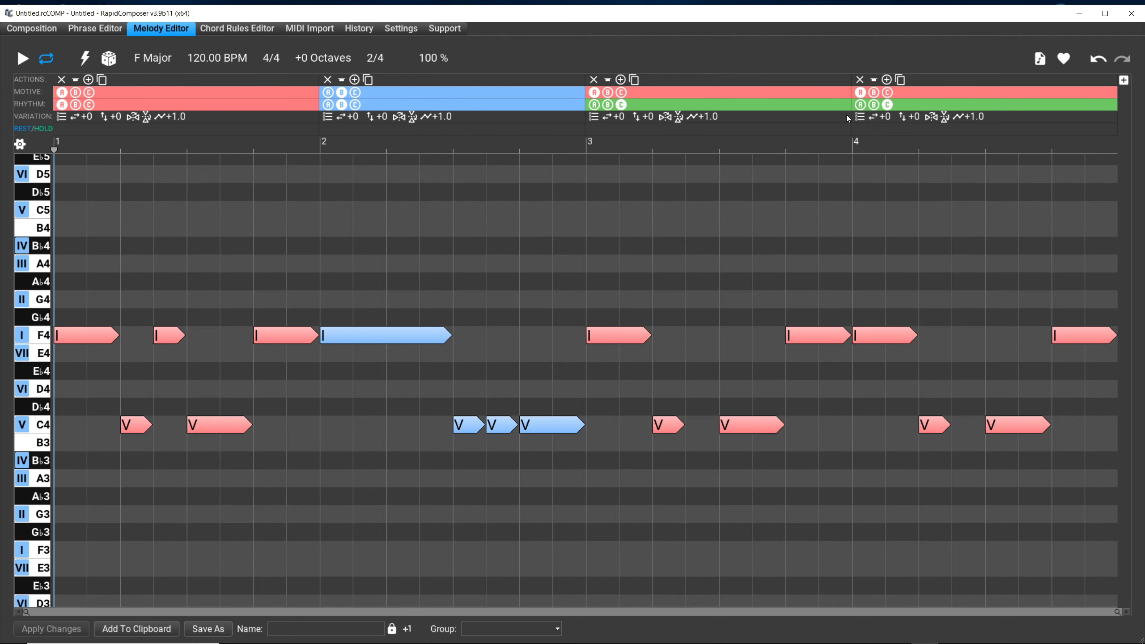
pyautogui.click(857, 118)
# Check the 'Split Long Notes' probability in the variation generation options
pyautogui.moveTo(84, 58)
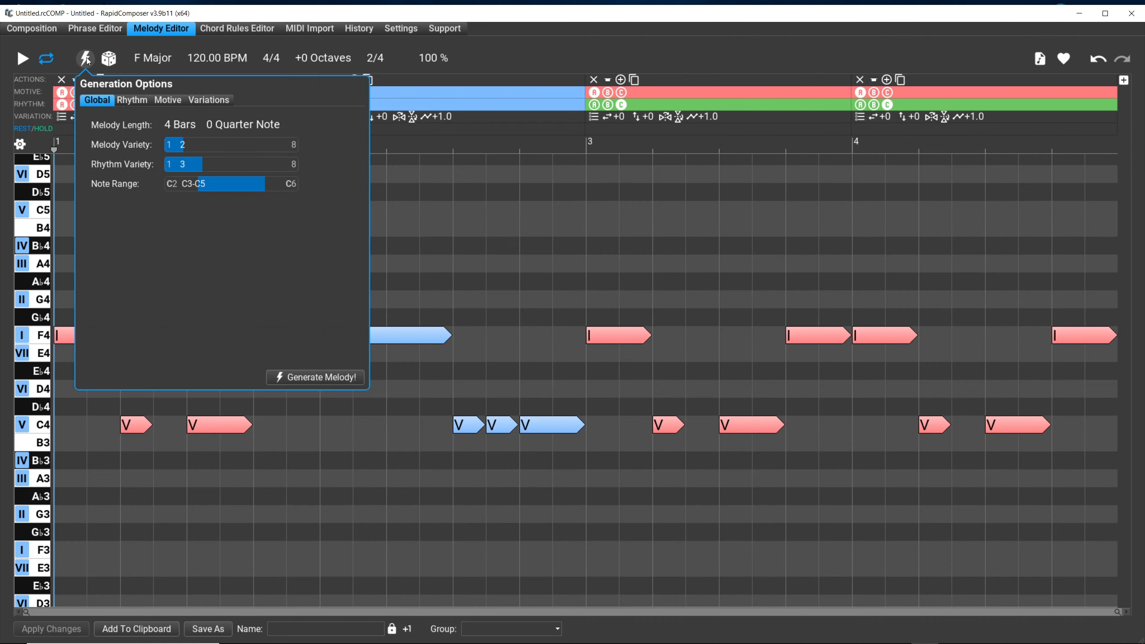
pyautogui.click(206, 100)
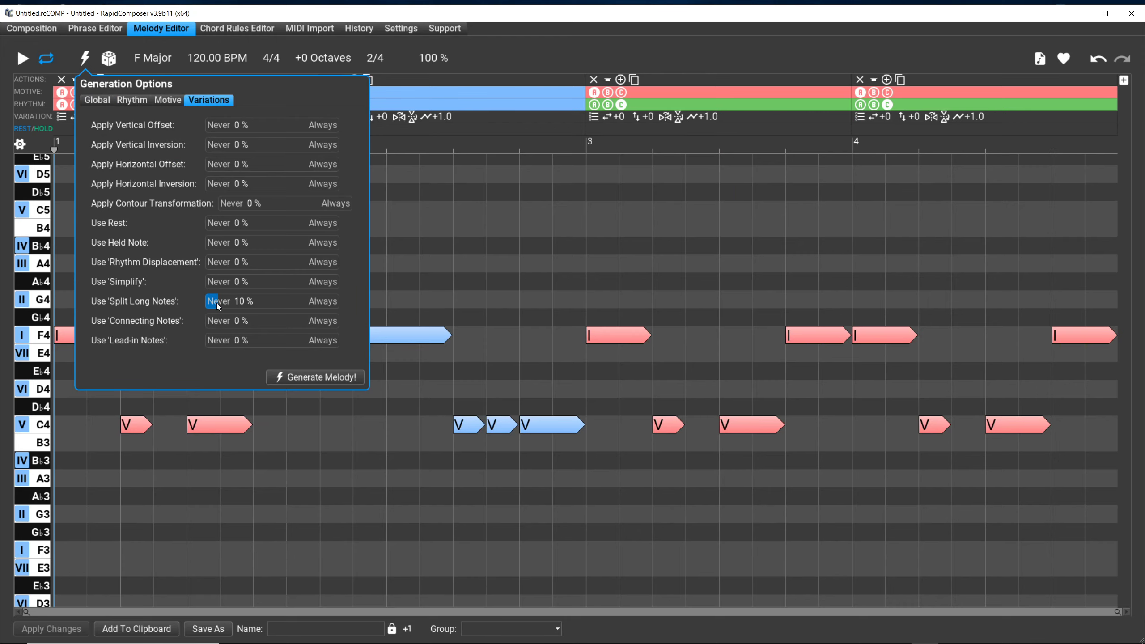
pyautogui.click(525, 69)
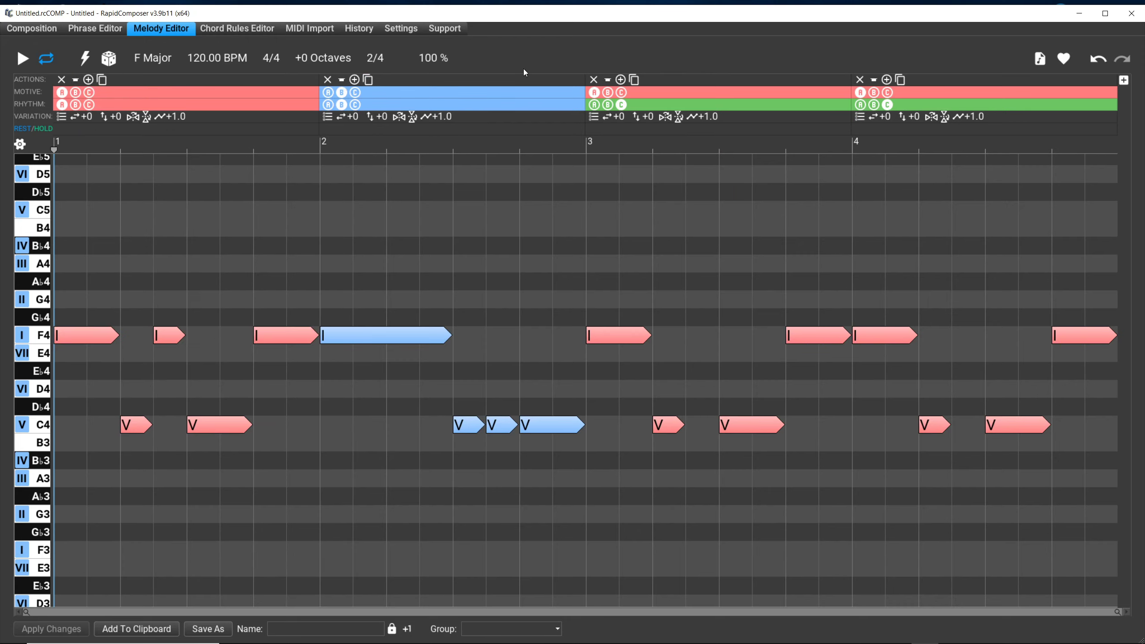
# Generate a series of melodies with the 10 % 'Split Long Notes' setting, and examine the first section's variation effects list
pyautogui.click(86, 58)
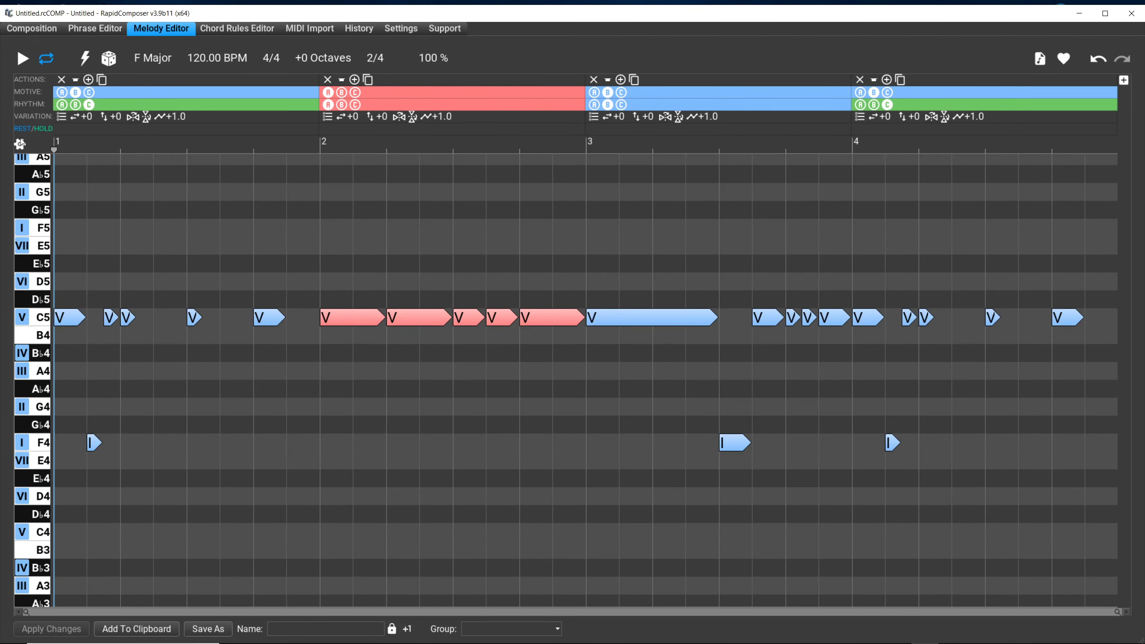
pyautogui.click(63, 119)
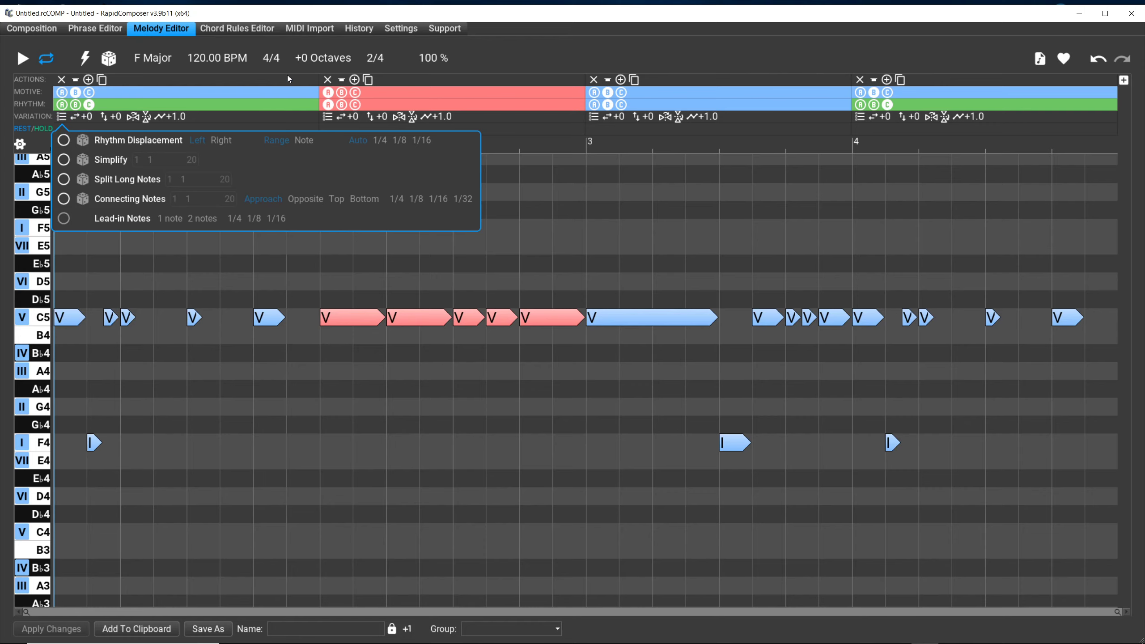
pyautogui.click(85, 59)
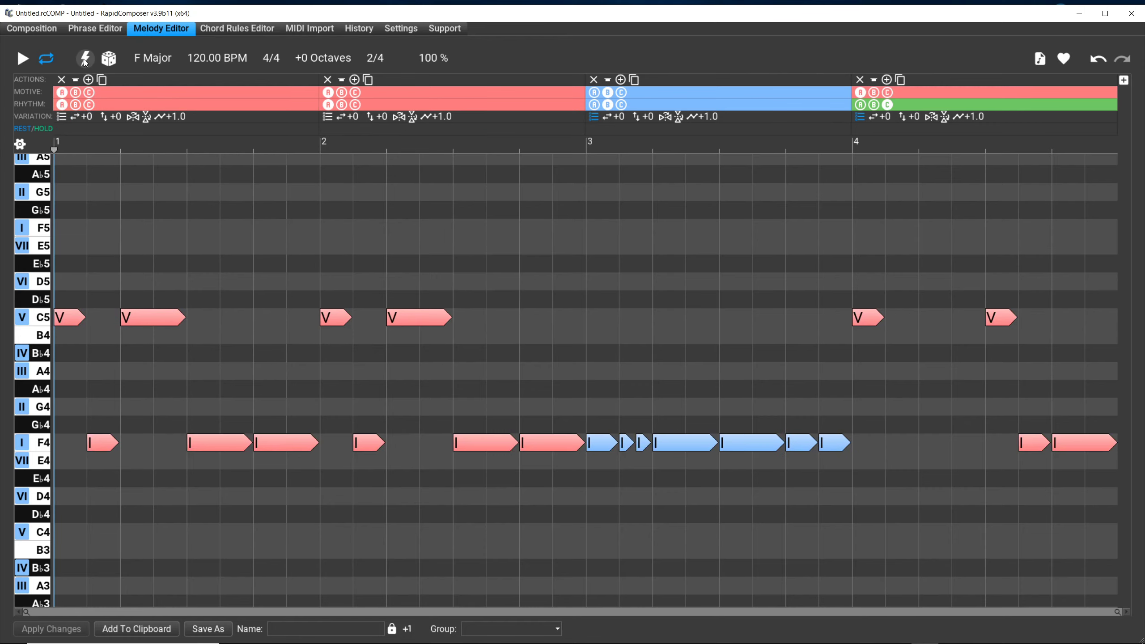
pyautogui.click(85, 59)
pyautogui.click(85, 62)
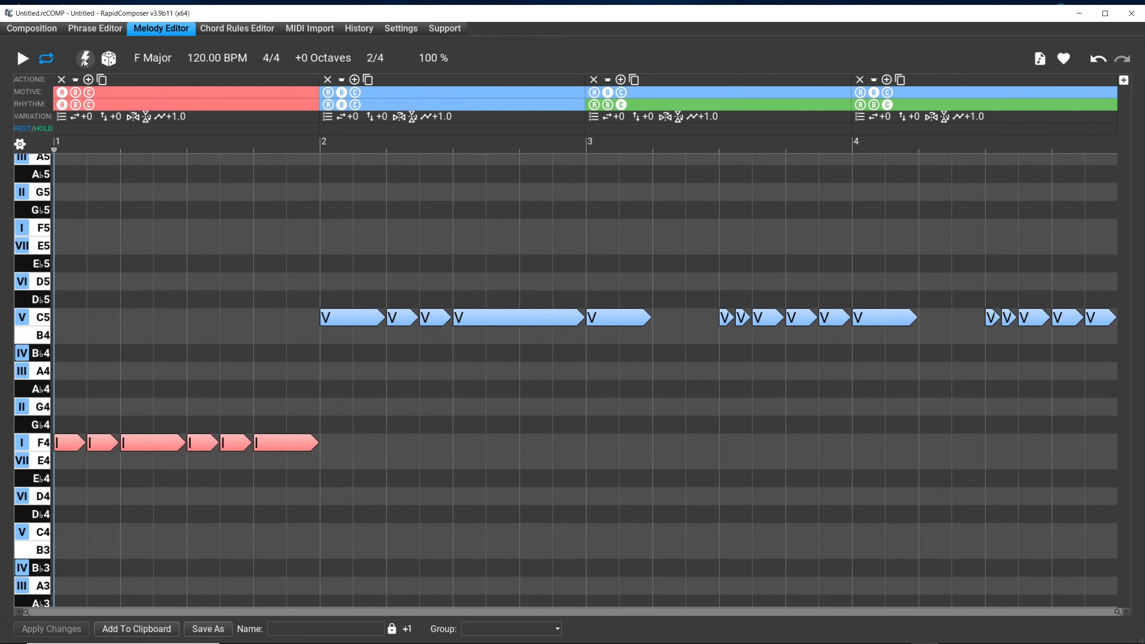
pyautogui.click(85, 61)
pyautogui.click(85, 61)
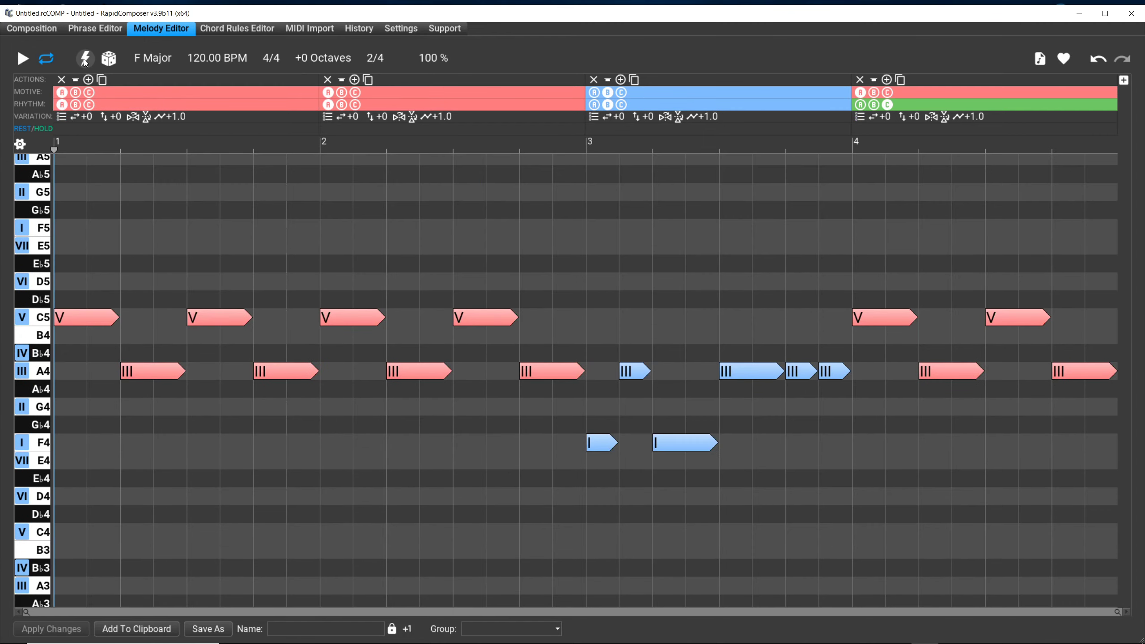
pyautogui.click(85, 61)
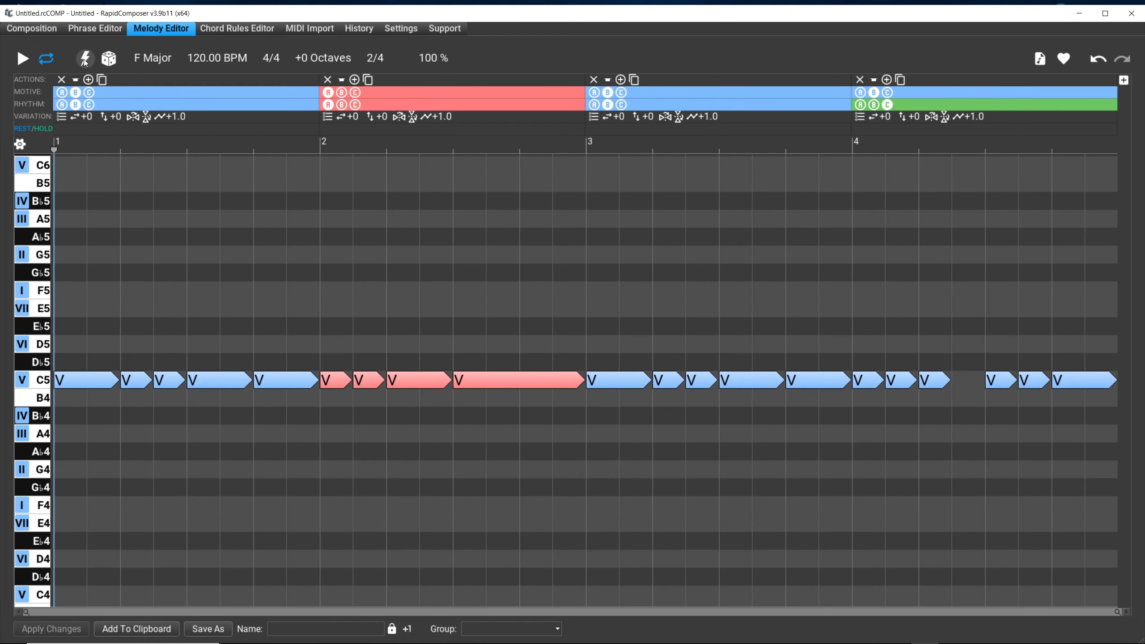
pyautogui.click(85, 62)
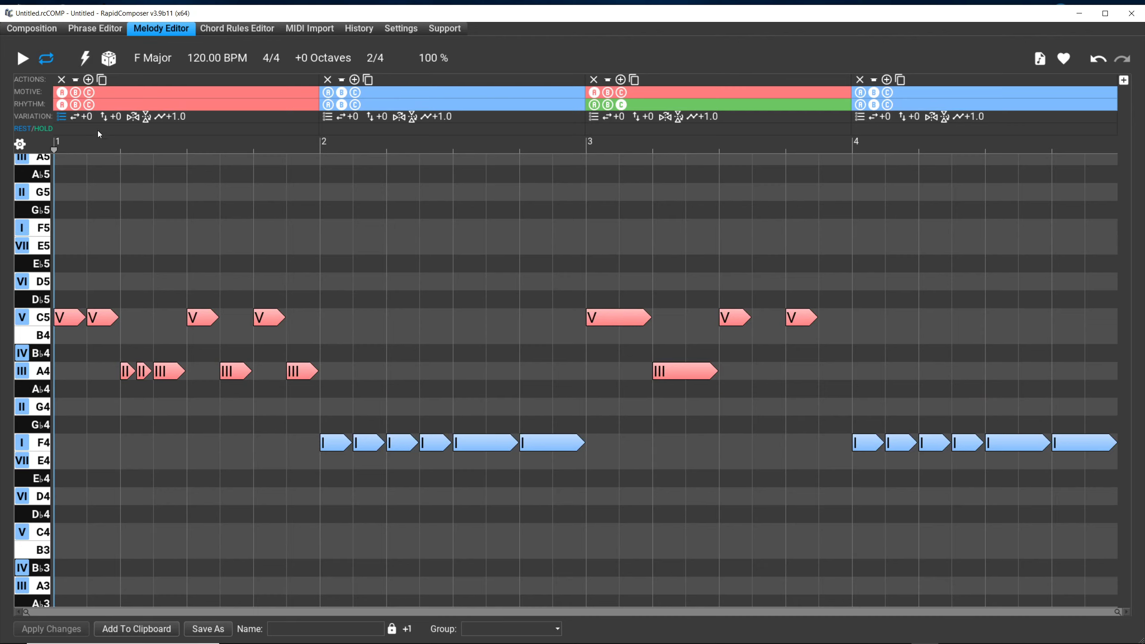
pyautogui.moveTo(61, 123)
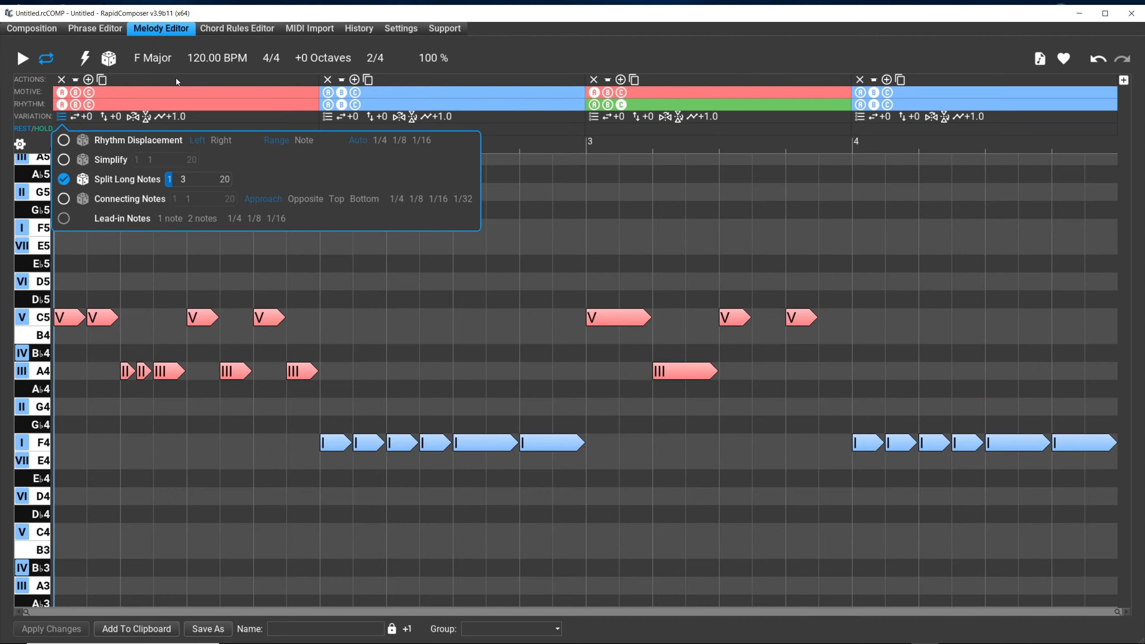
# Generate further four-bar melodies with occasional split long notes, and examine the fourth section's variation effects list
pyautogui.click(87, 57)
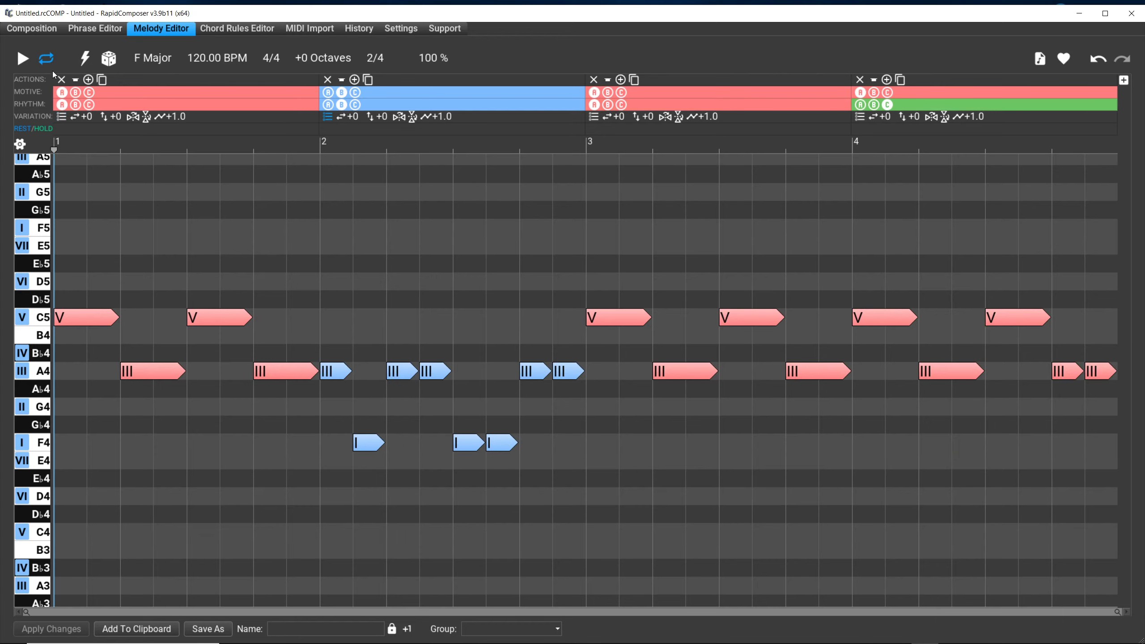
pyautogui.click(83, 62)
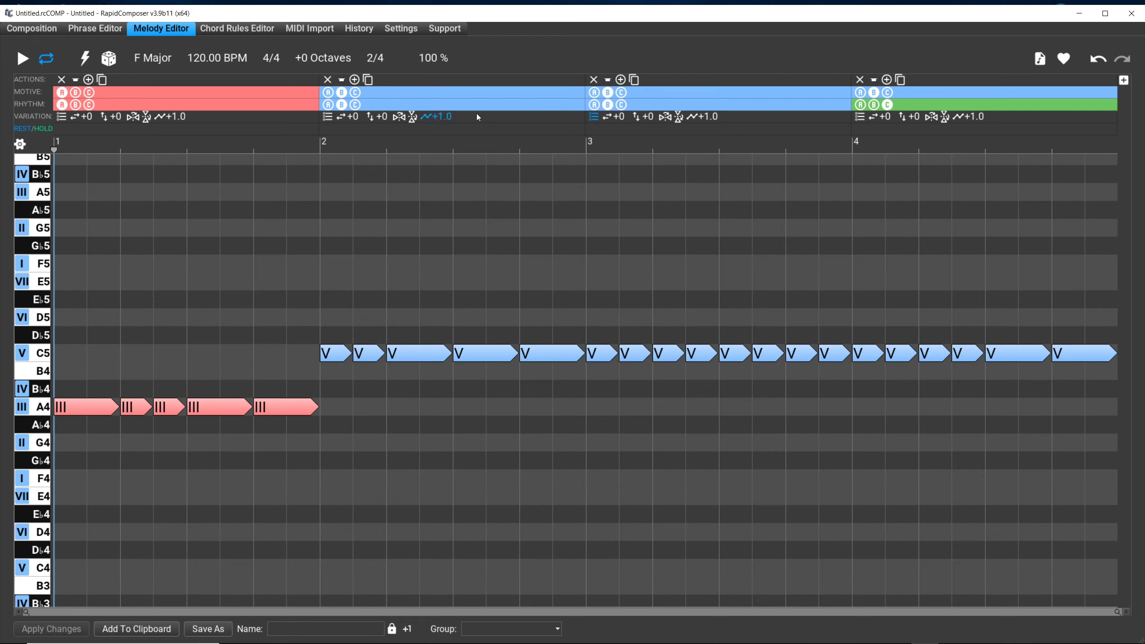
pyautogui.click(87, 60)
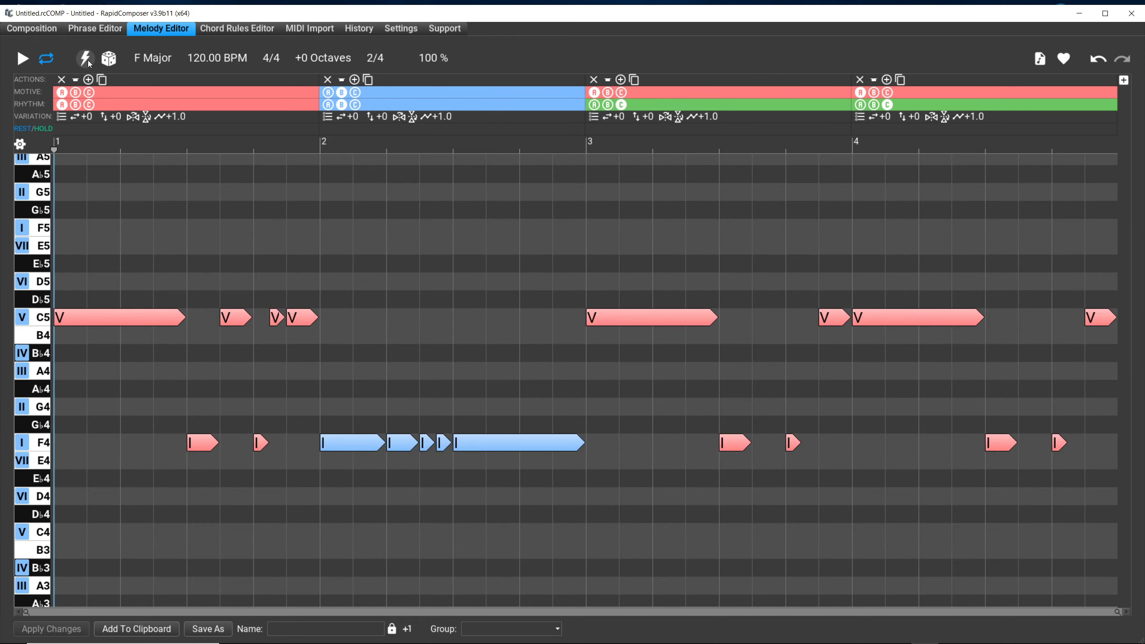
pyautogui.click(89, 64)
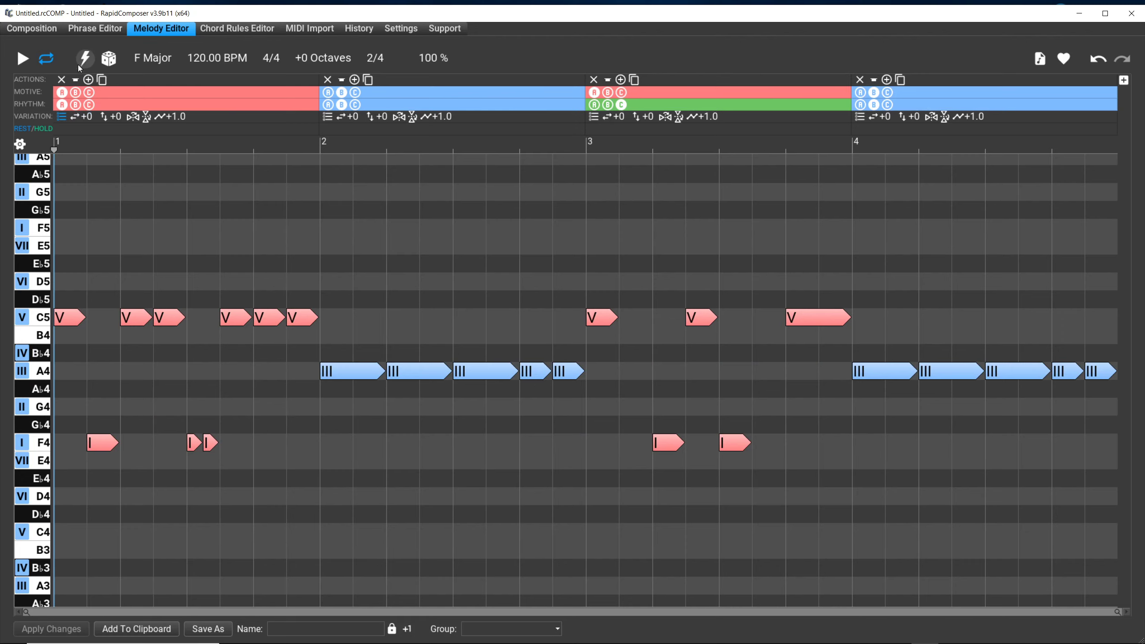
pyautogui.click(80, 60)
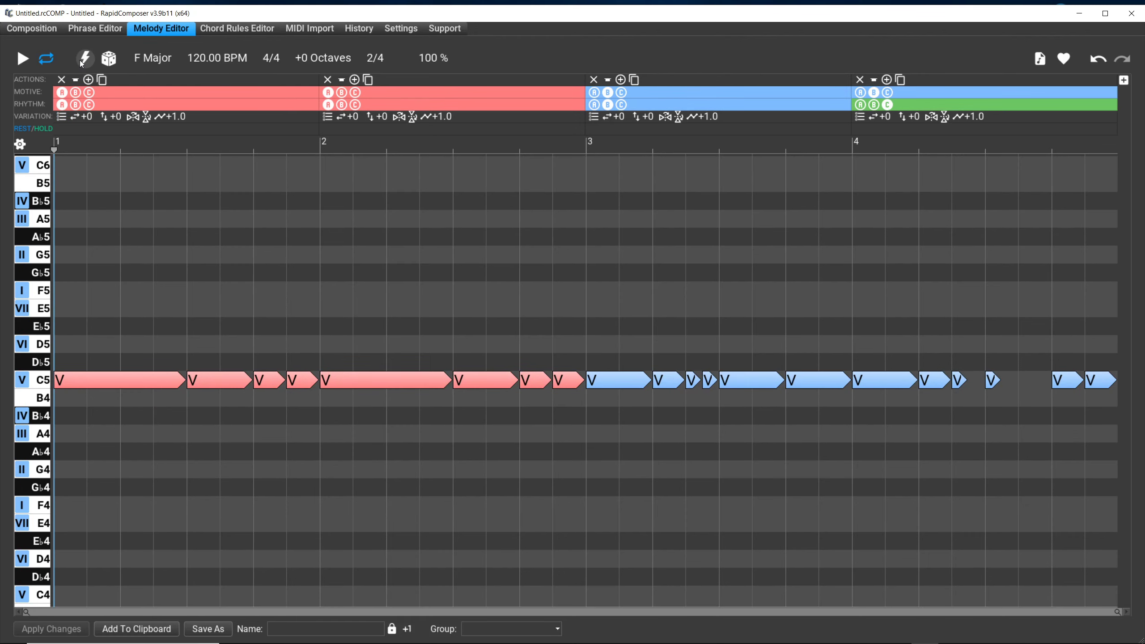
pyautogui.click(80, 60)
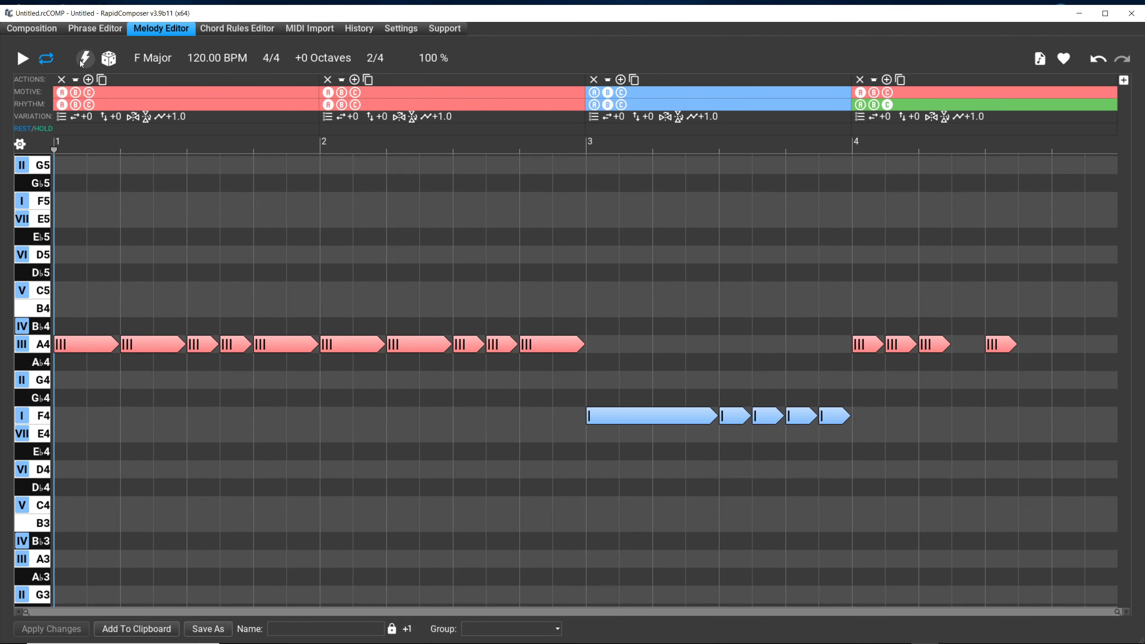
pyautogui.click(79, 60)
pyautogui.click(79, 59)
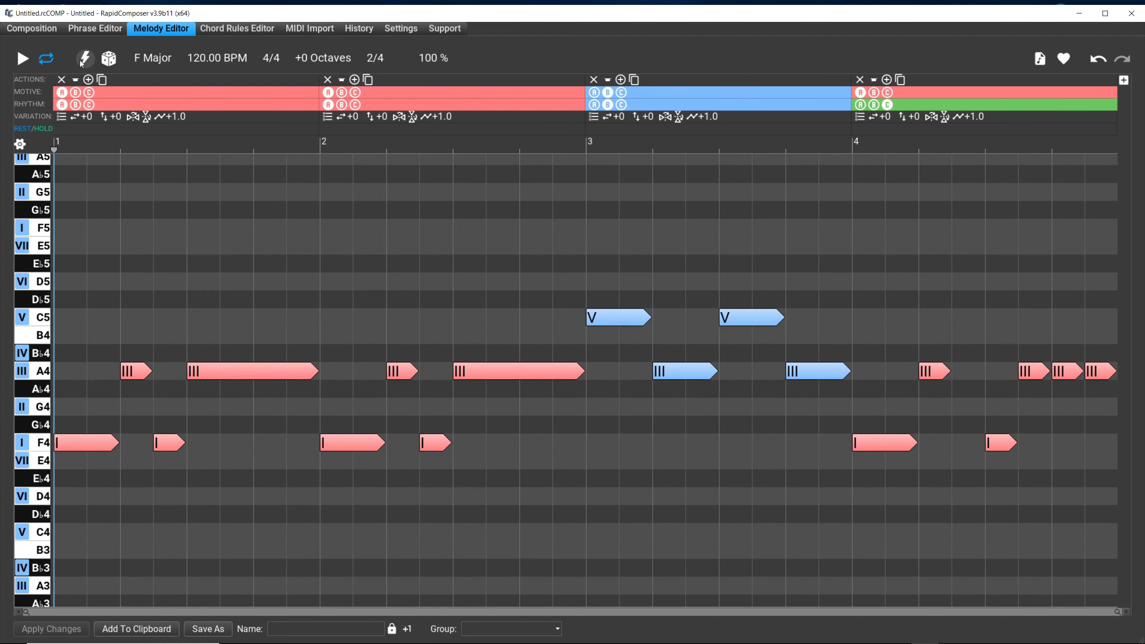
pyautogui.click(80, 60)
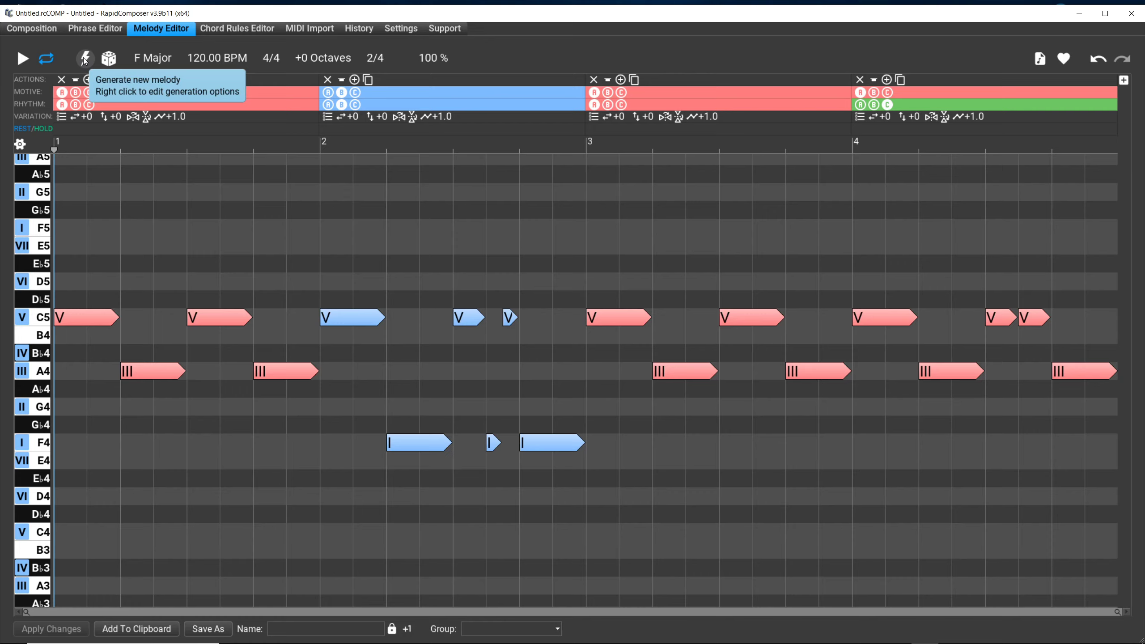
pyautogui.click(85, 61)
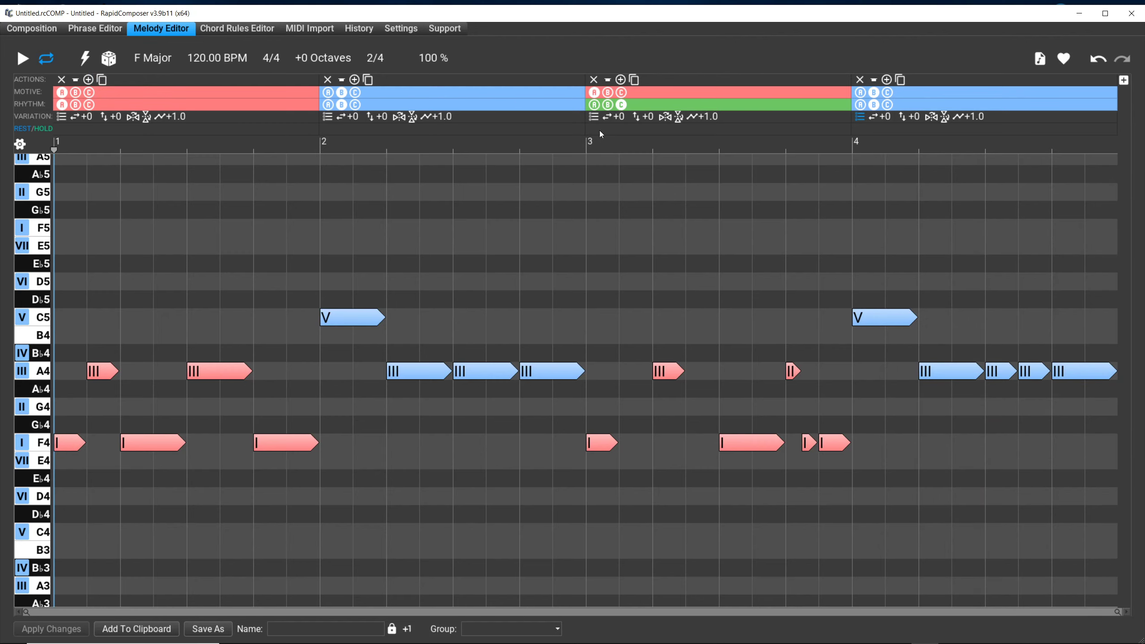
pyautogui.click(862, 118)
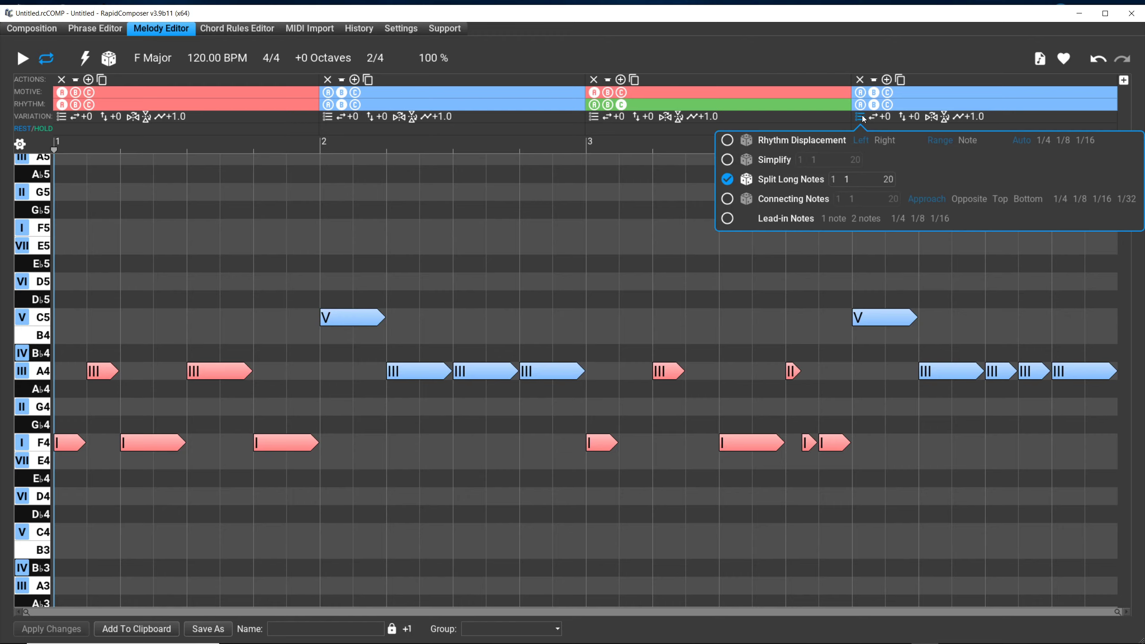
pyautogui.click(764, 73)
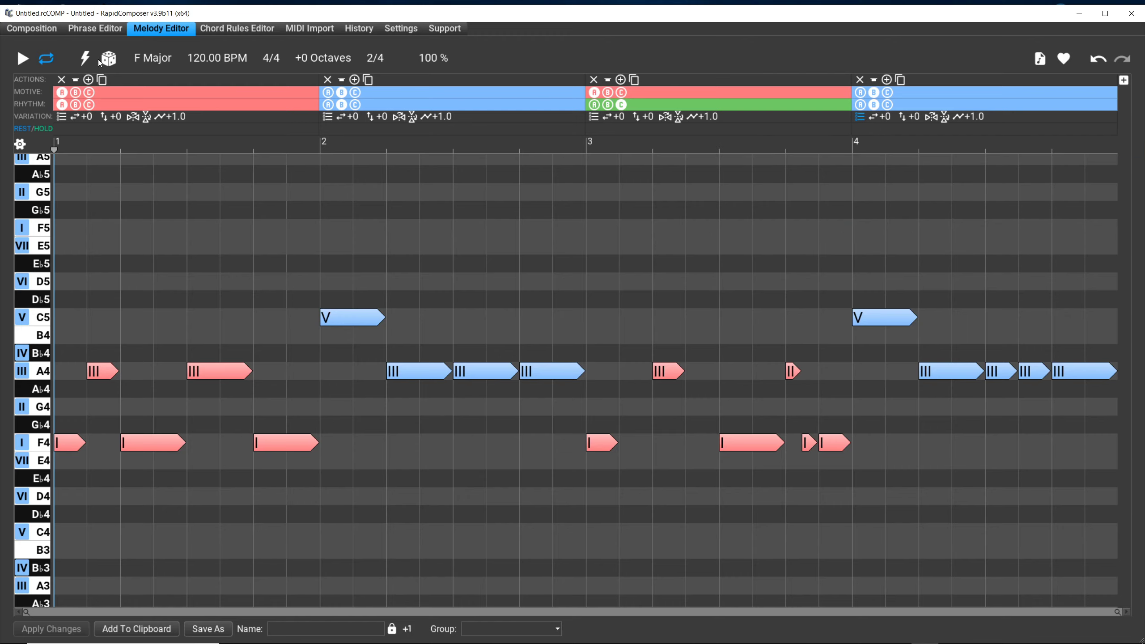
# Set Use 'Split Long Notes' to 0 %, and review the Global, Rhythm, Motive and Variations generation options
pyautogui.click(87, 59)
pyautogui.click(209, 99)
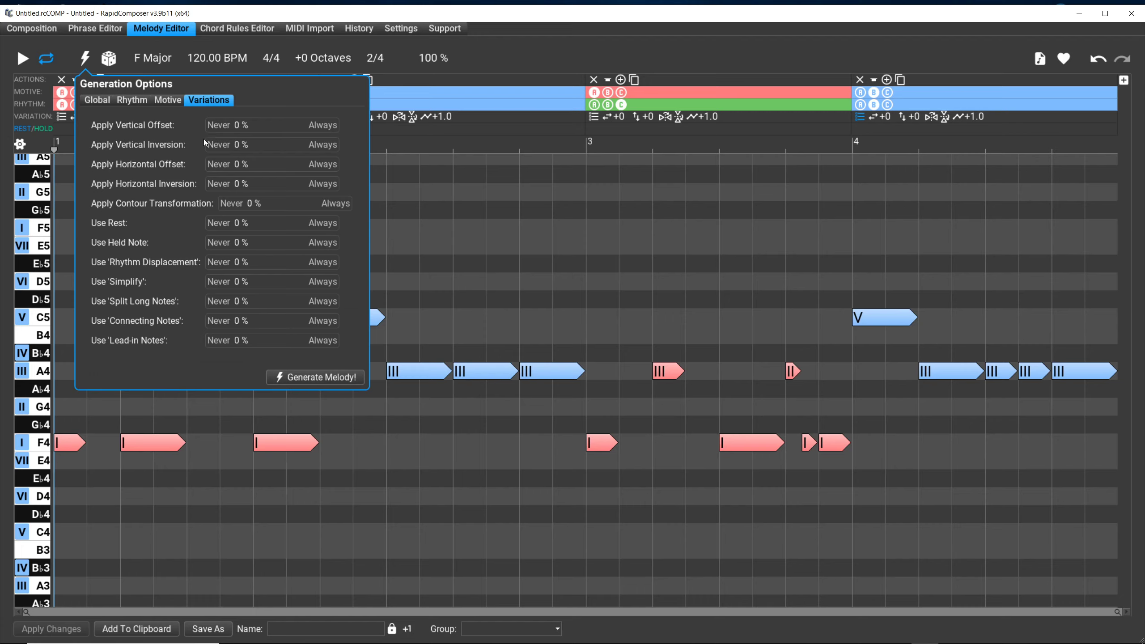
pyautogui.click(95, 101)
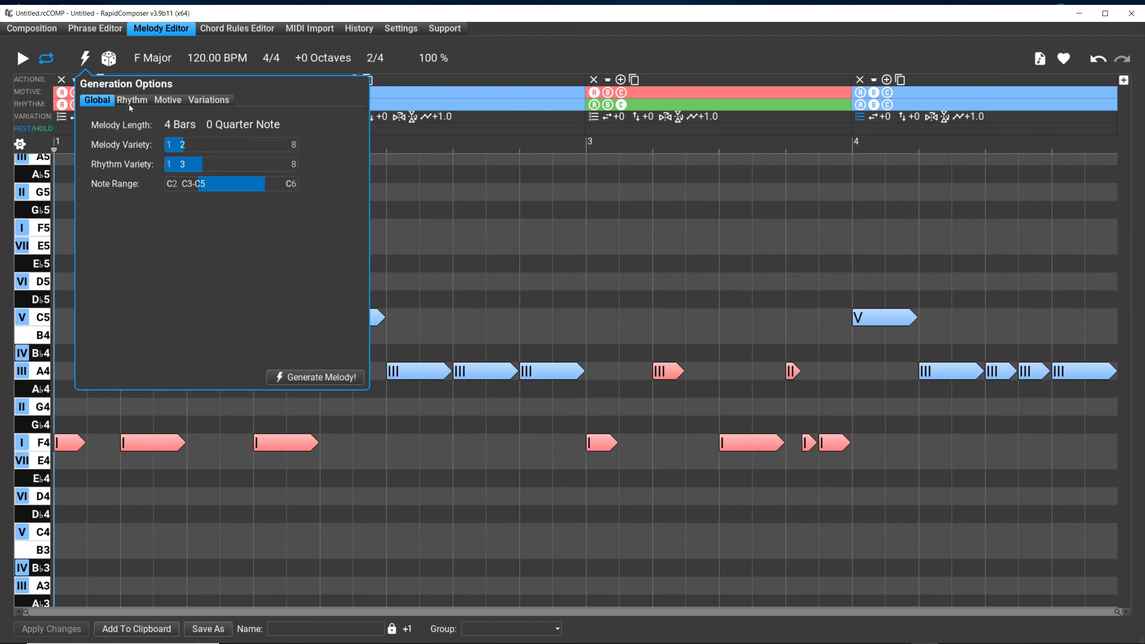
pyautogui.click(135, 100)
pyautogui.click(174, 103)
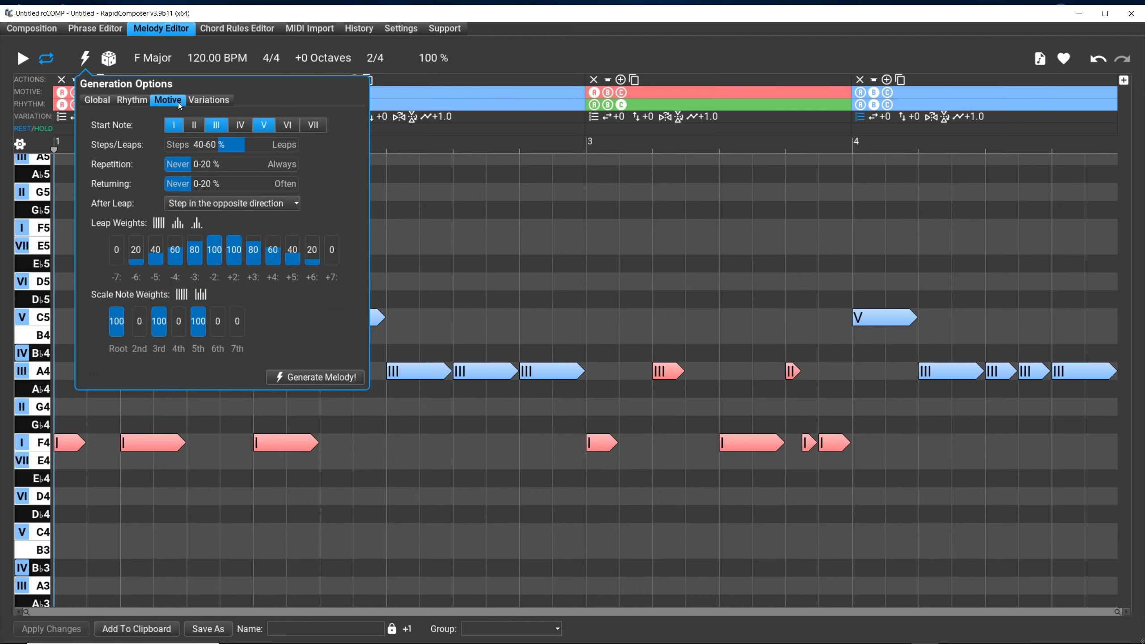
pyautogui.click(202, 100)
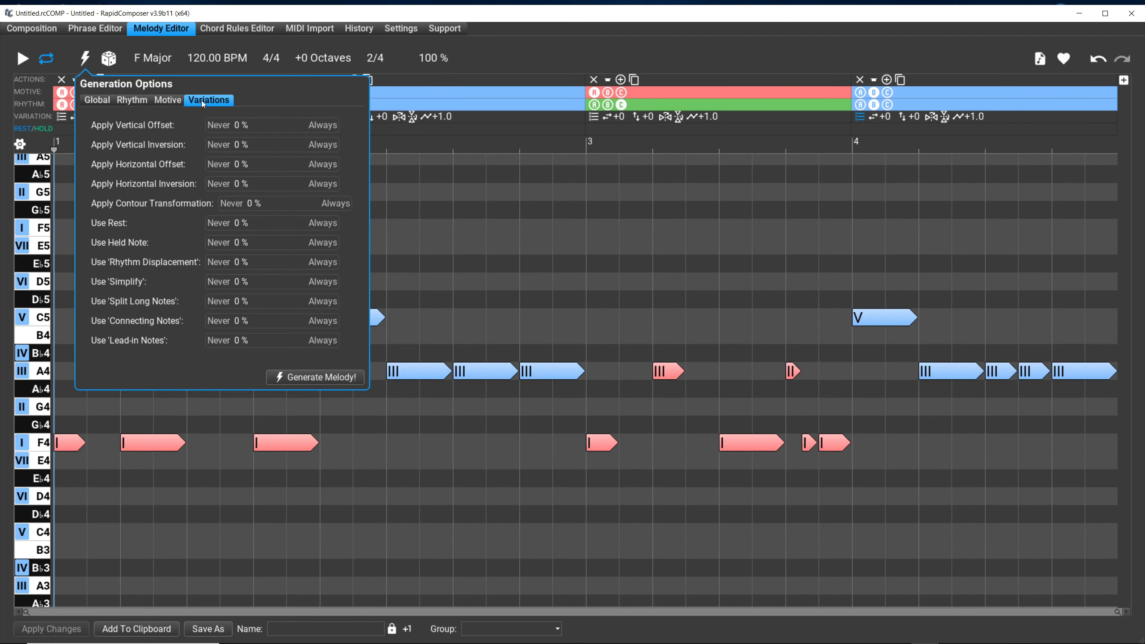
pyautogui.click(395, 79)
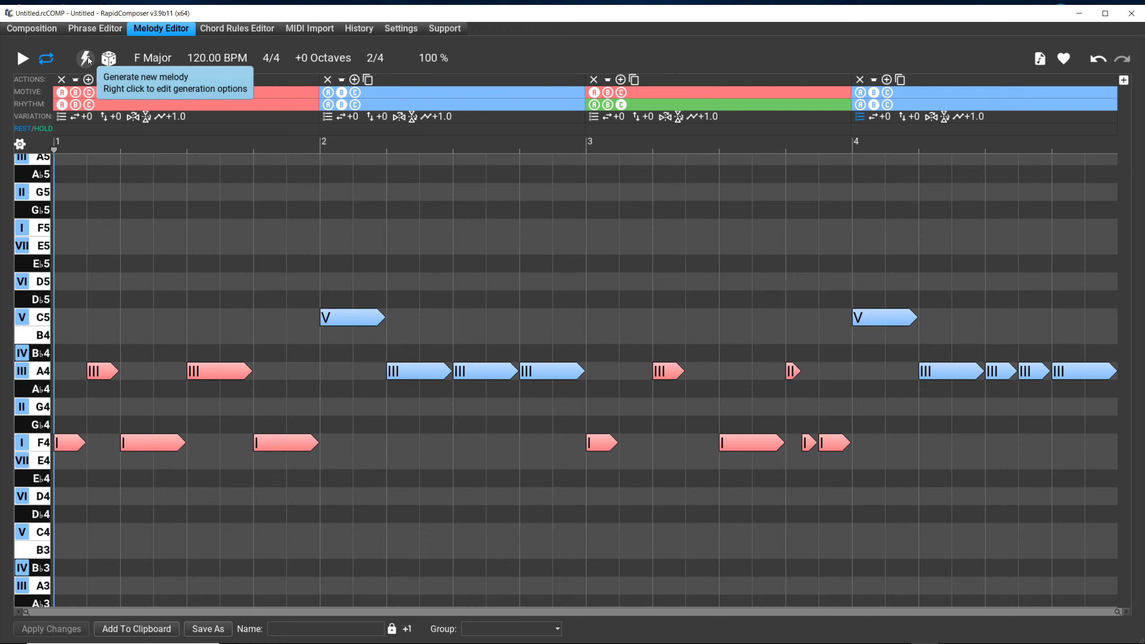
# Look over the full list of variation probabilities, and reopen the melody generation options
pyautogui.rightClick(87, 58)
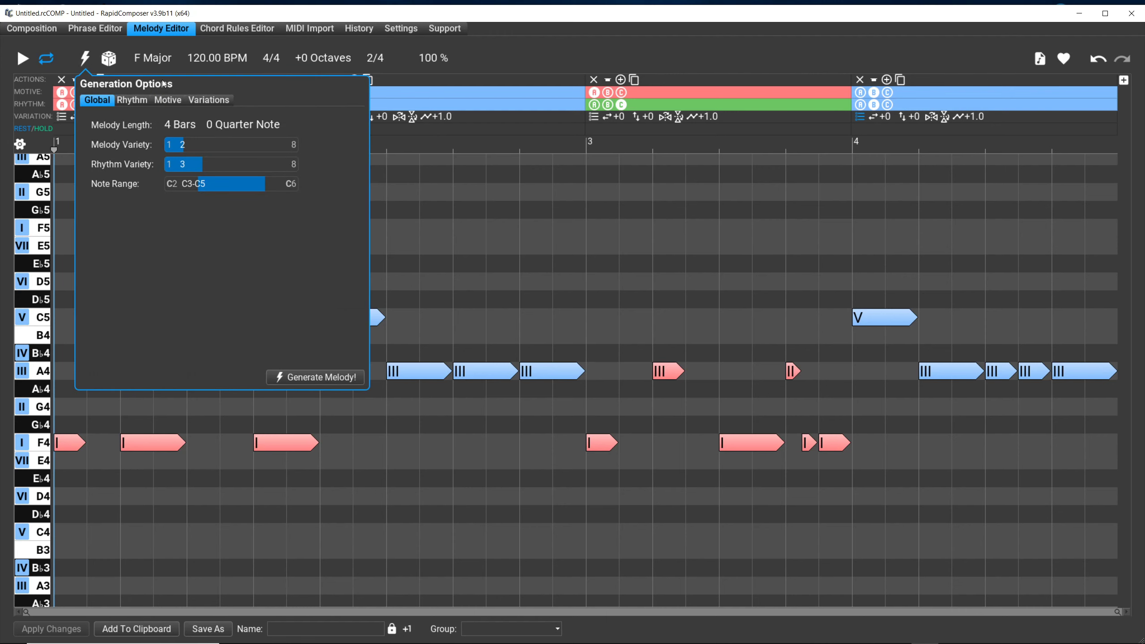
pyautogui.click(201, 101)
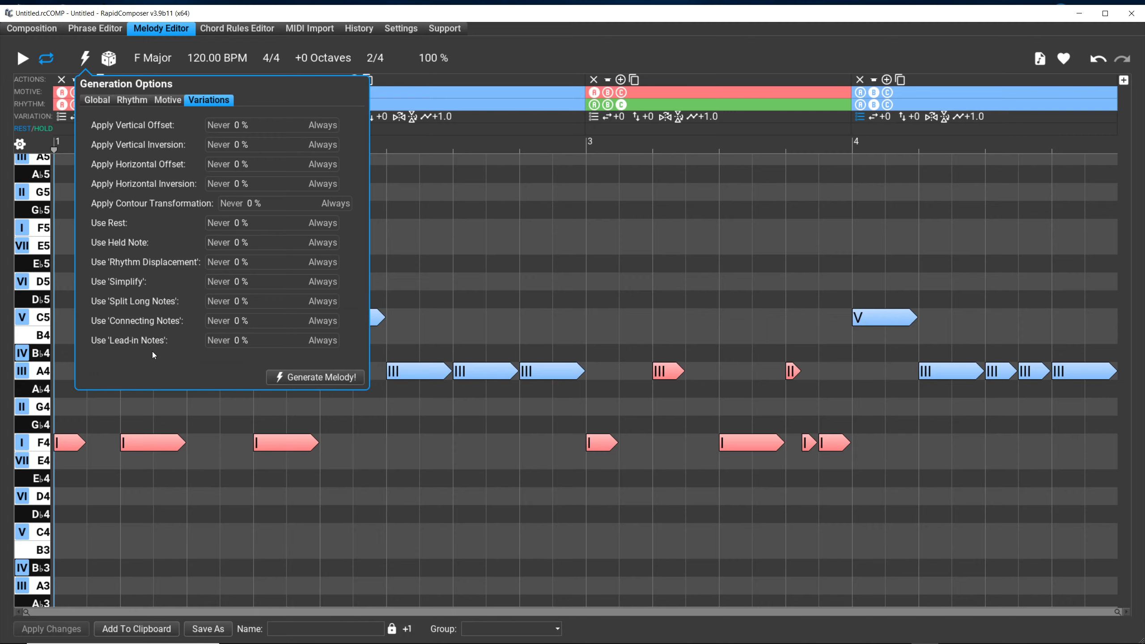
pyautogui.click(431, 73)
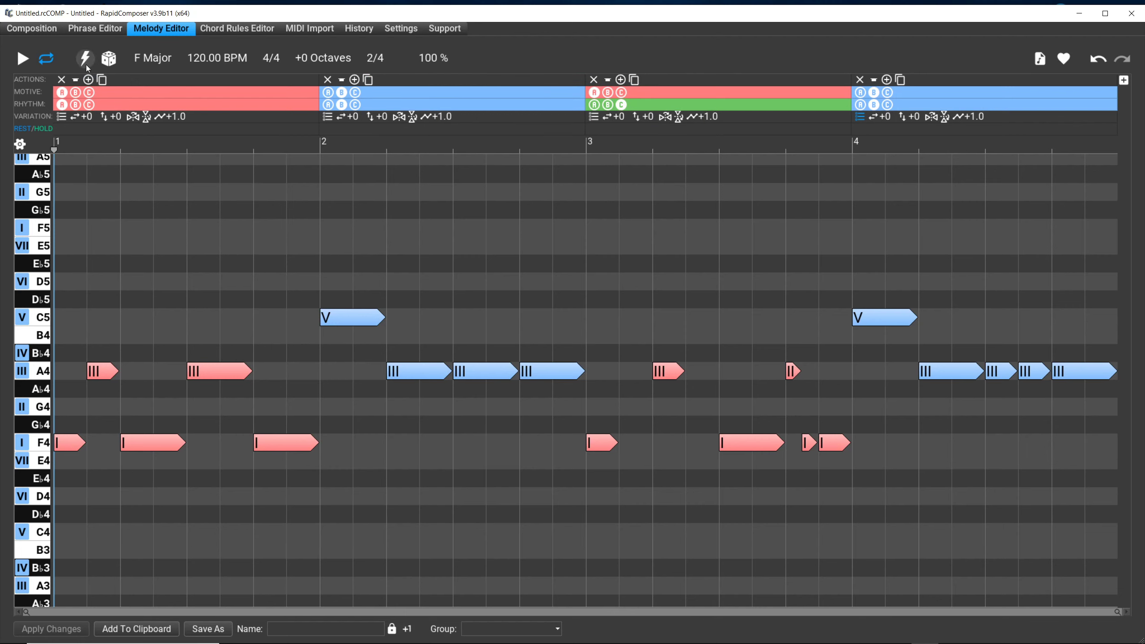
pyautogui.moveTo(86, 62)
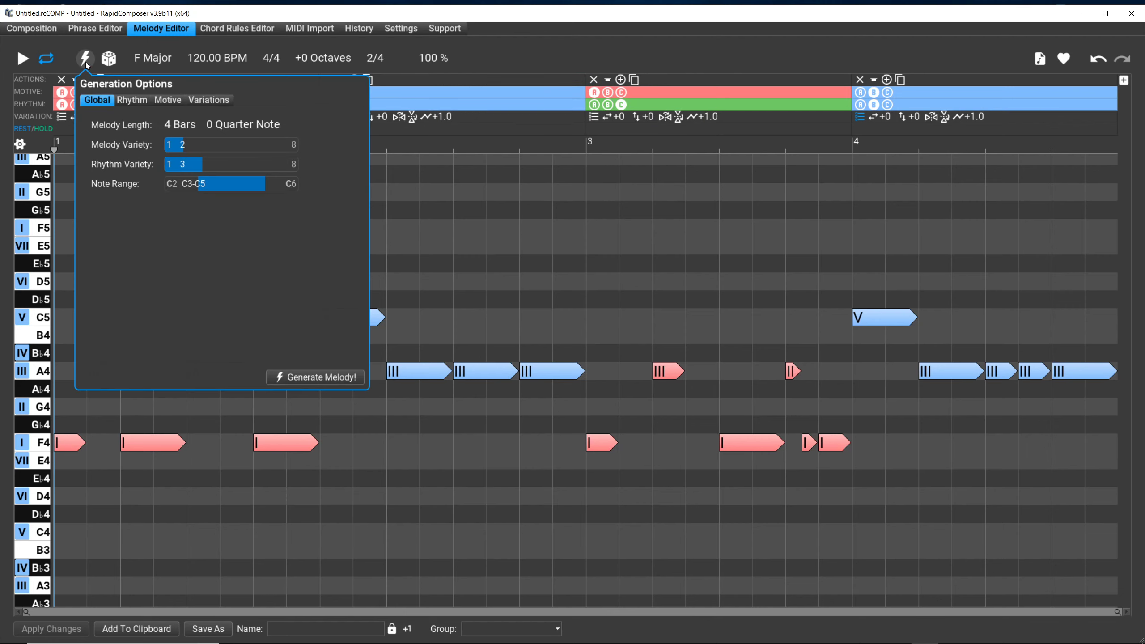